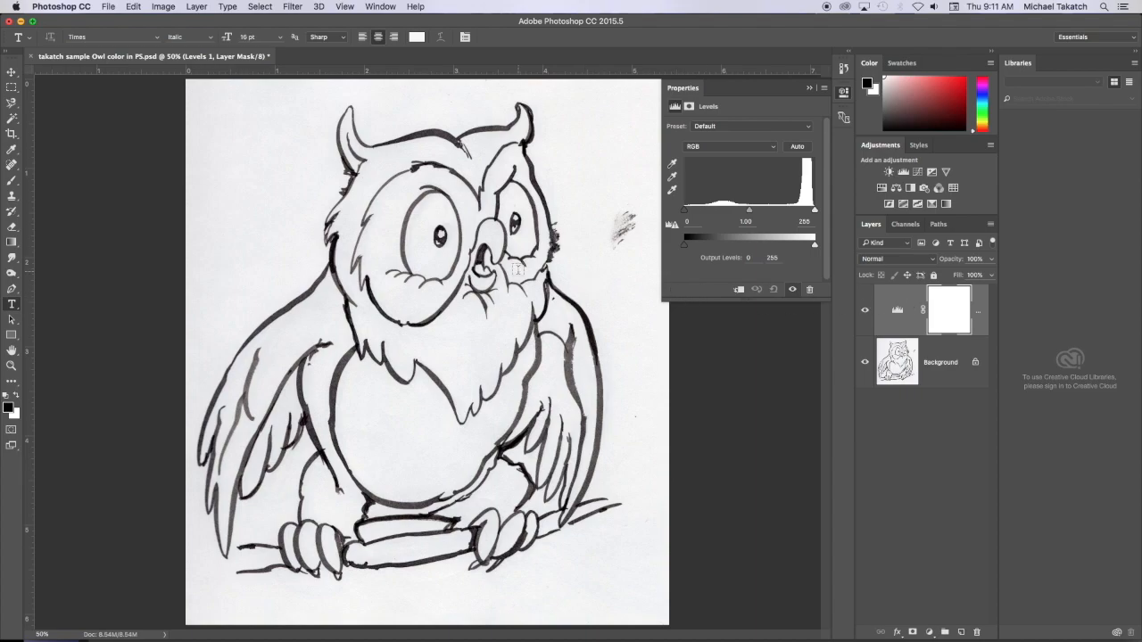
# - Set the Levels inputs to 134, 2.20 and 227 for solid black lines on white, and compare with the unadjusted scan
pyautogui.press('super+equal')
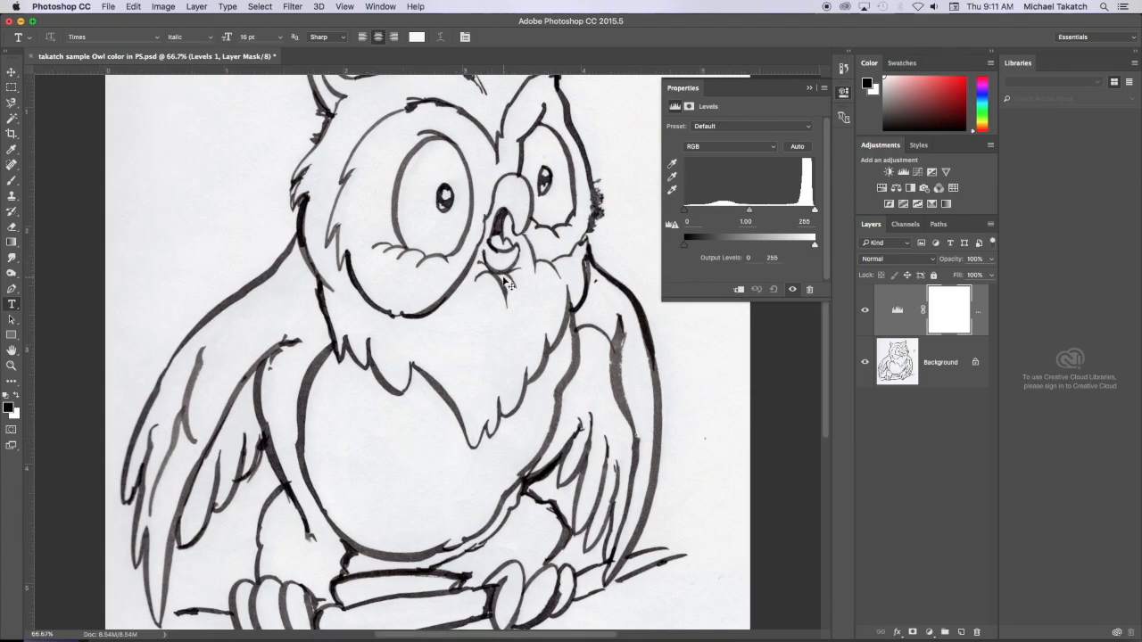
pyautogui.press('super+equal')
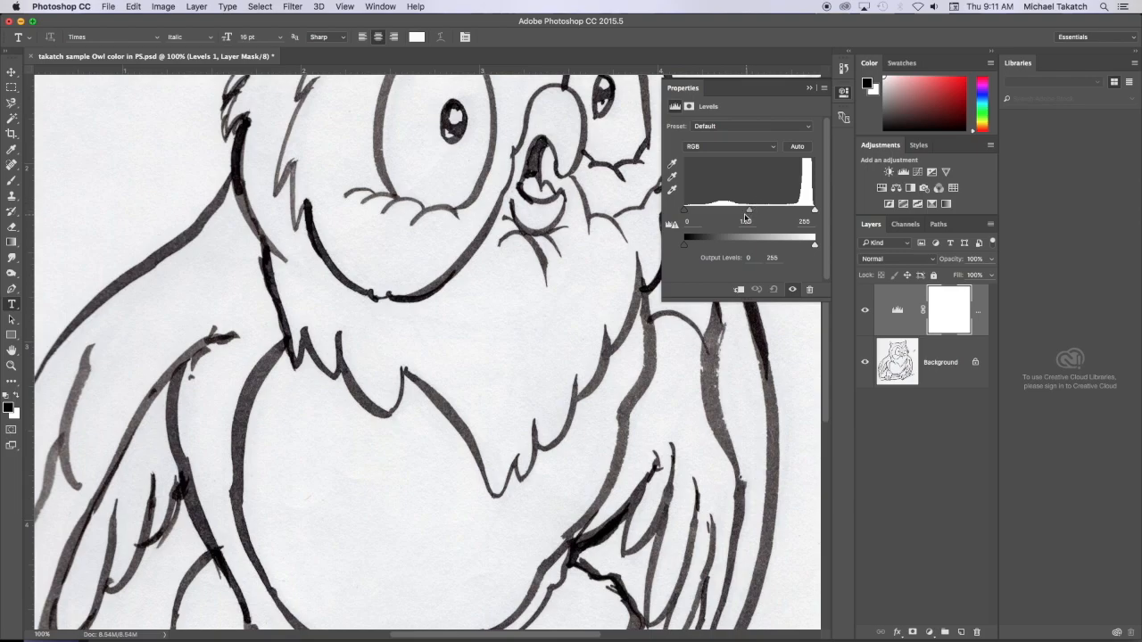
pyautogui.moveTo(685, 214); pyautogui.dragTo(733, 214)
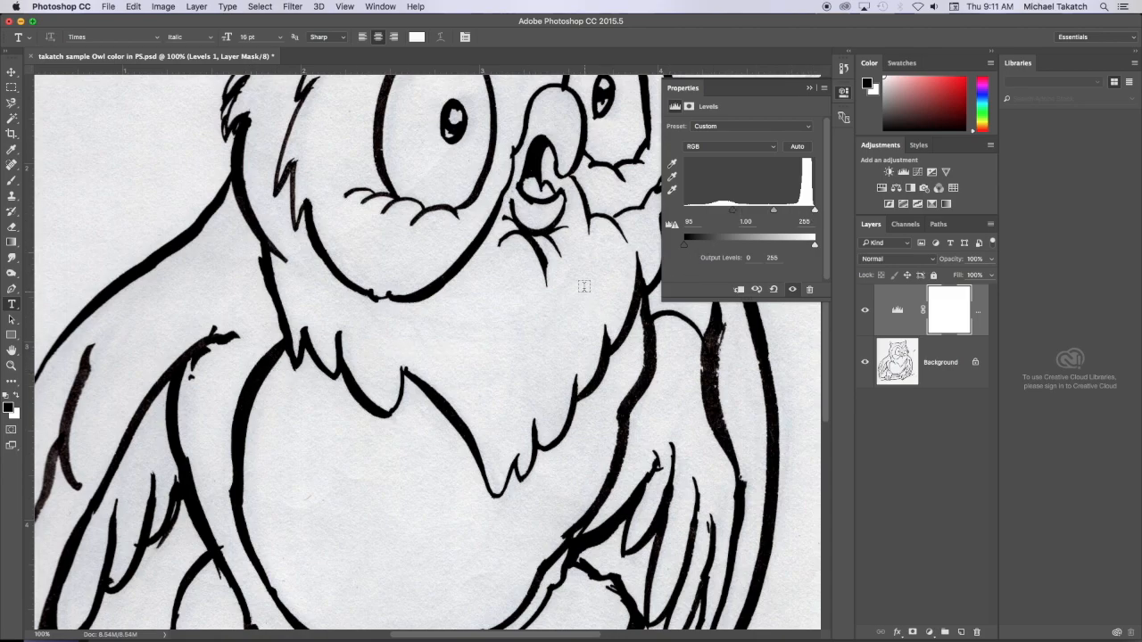
pyautogui.moveTo(815, 211); pyautogui.dragTo(797, 210)
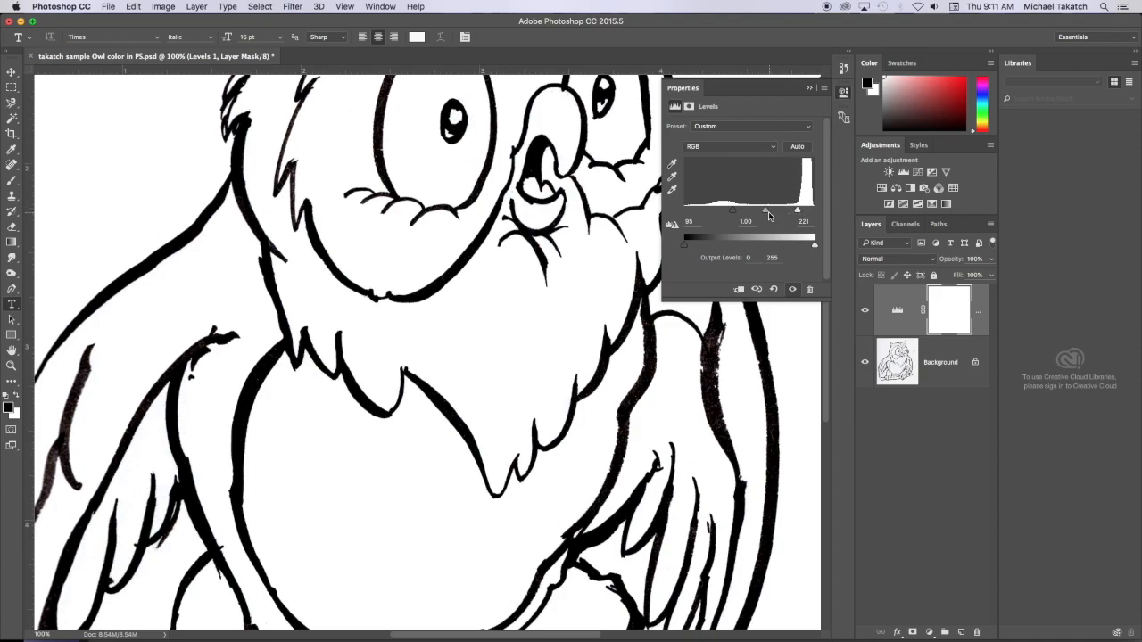
pyautogui.moveTo(764, 213)
pyautogui.mouseDown()
pyautogui.moveTo(789, 211)
pyautogui.moveTo(730, 211)
pyautogui.moveTo(789, 213)
pyautogui.moveTo(767, 212)
pyautogui.mouseUp()
pyautogui.moveTo(797, 212); pyautogui.dragTo(753, 211)
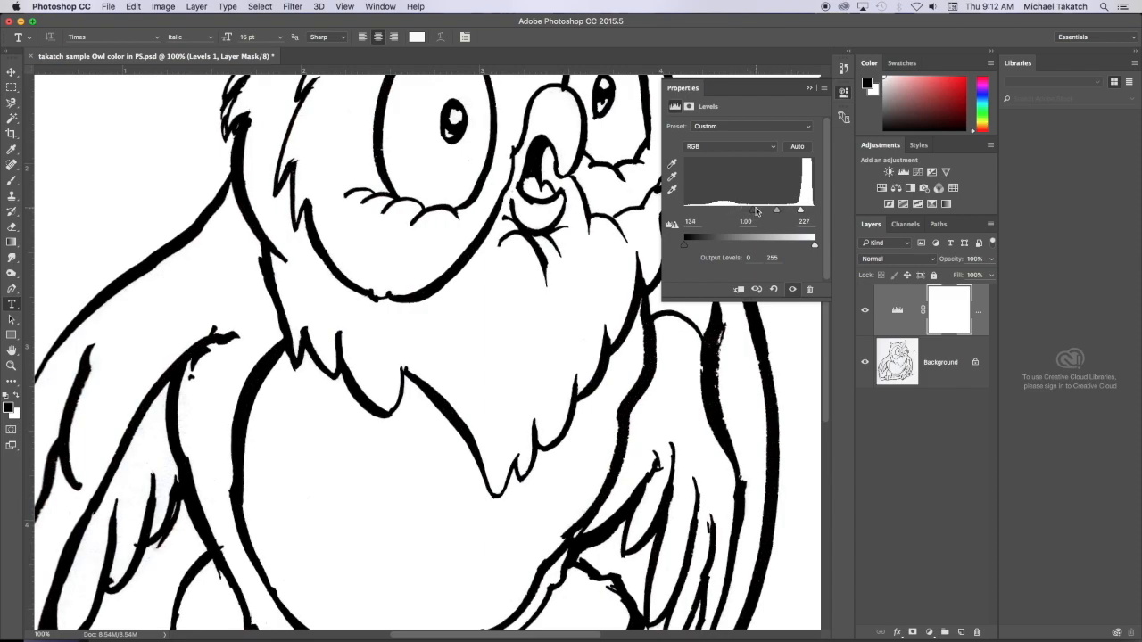
pyautogui.moveTo(777, 214); pyautogui.dragTo(763, 213)
pyautogui.moveTo(553, 208); pyautogui.dragTo(484, 430)
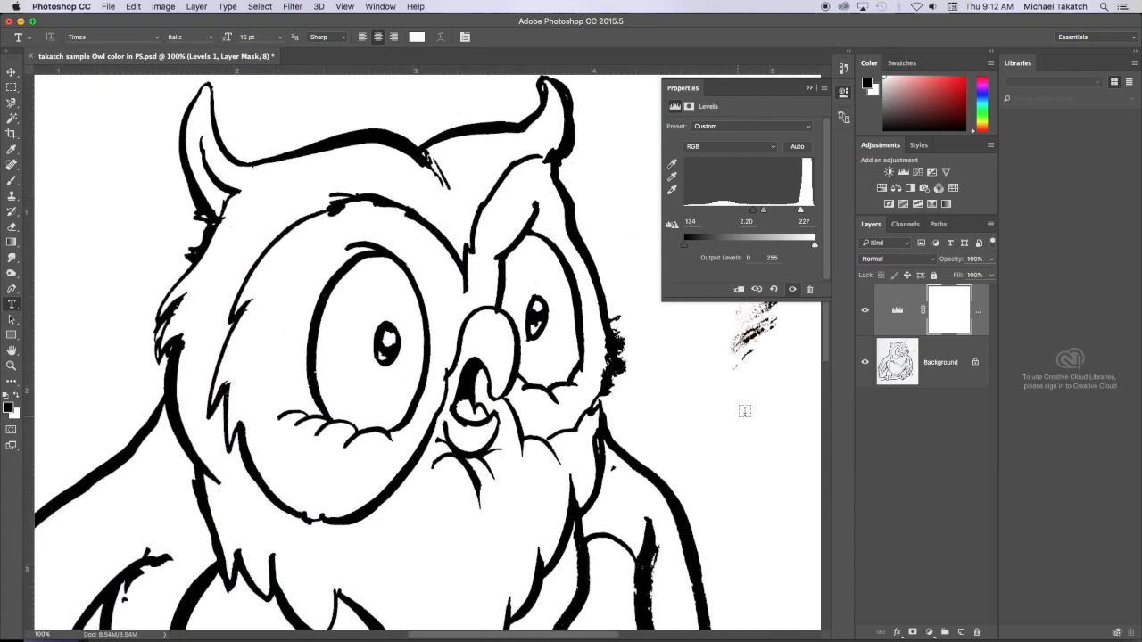
pyautogui.click(865, 311)
pyautogui.click(865, 312)
# - Convert the Background into a regular layer named Layer 0 and add a white layer mask to it
pyautogui.click(958, 352)
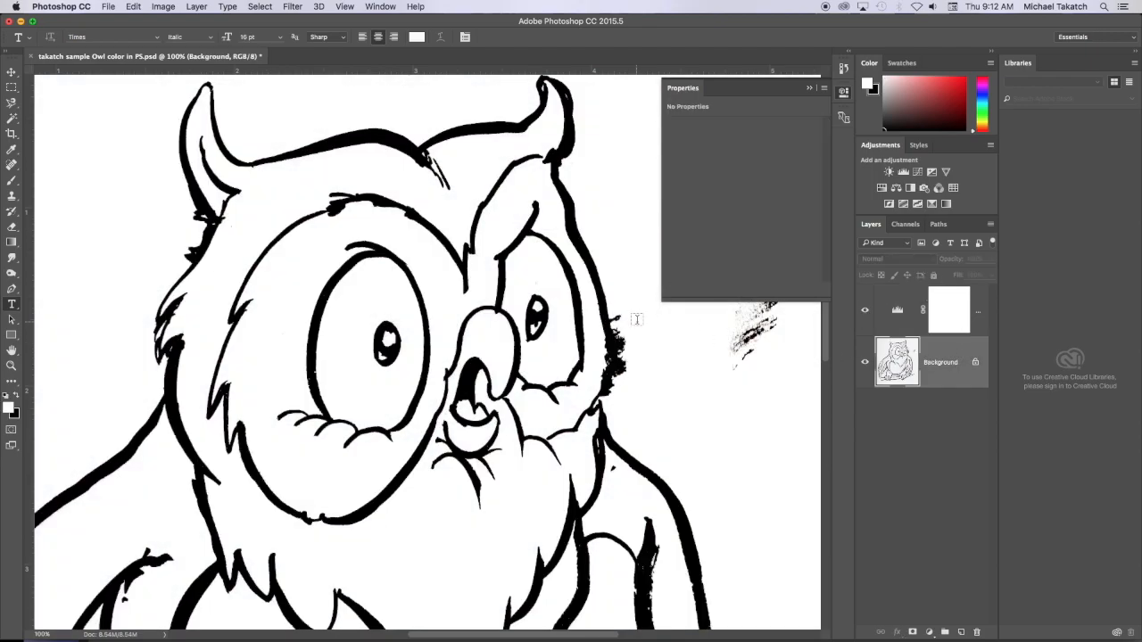
pyautogui.hscroll(3, 570, 350)
pyautogui.scroll(1, 570, 349)
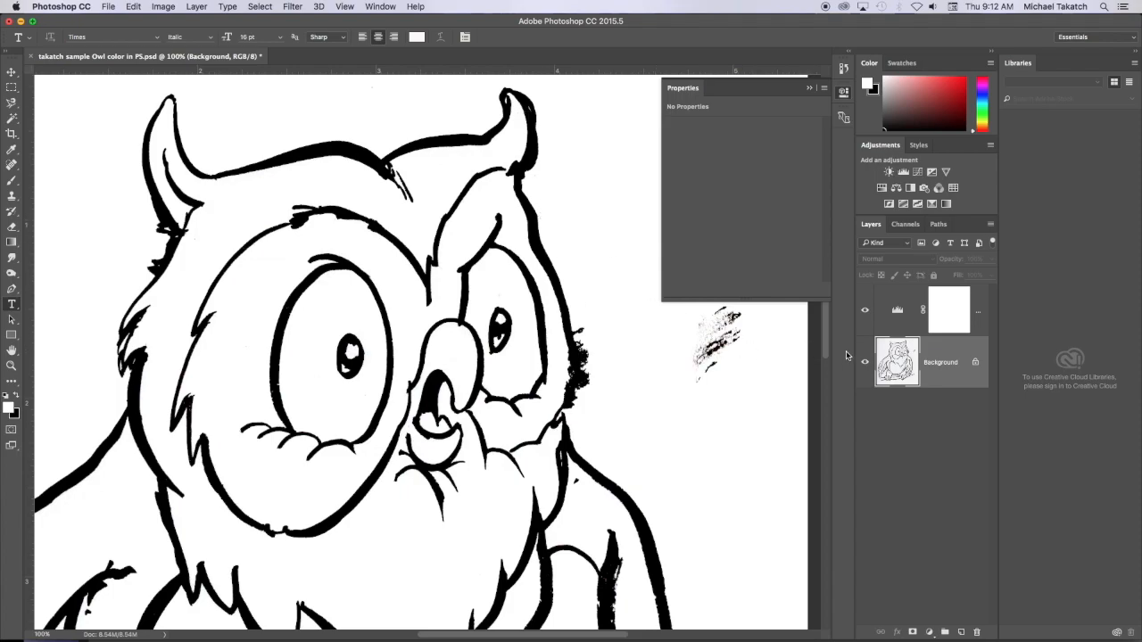
pyautogui.doubleClick(951, 354)
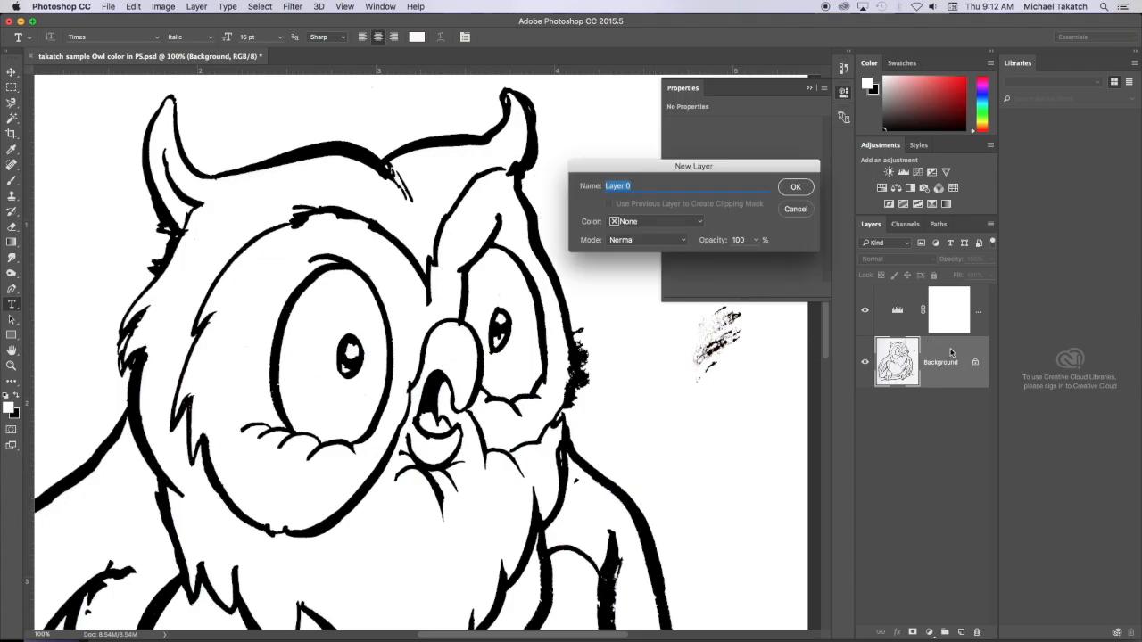
pyautogui.click(797, 187)
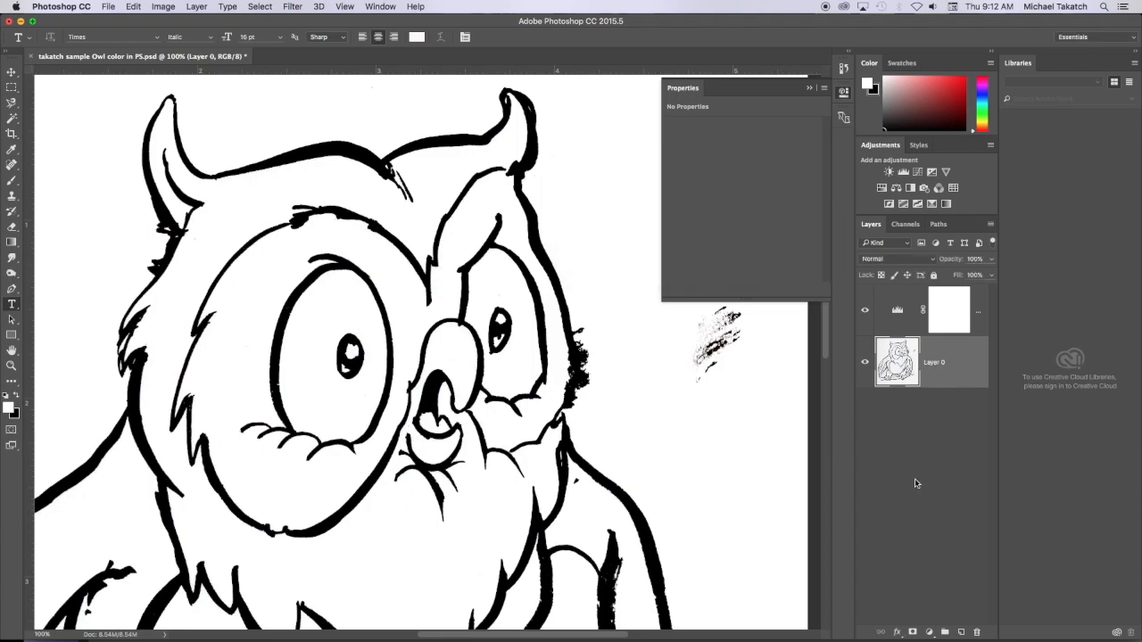
pyautogui.click(913, 632)
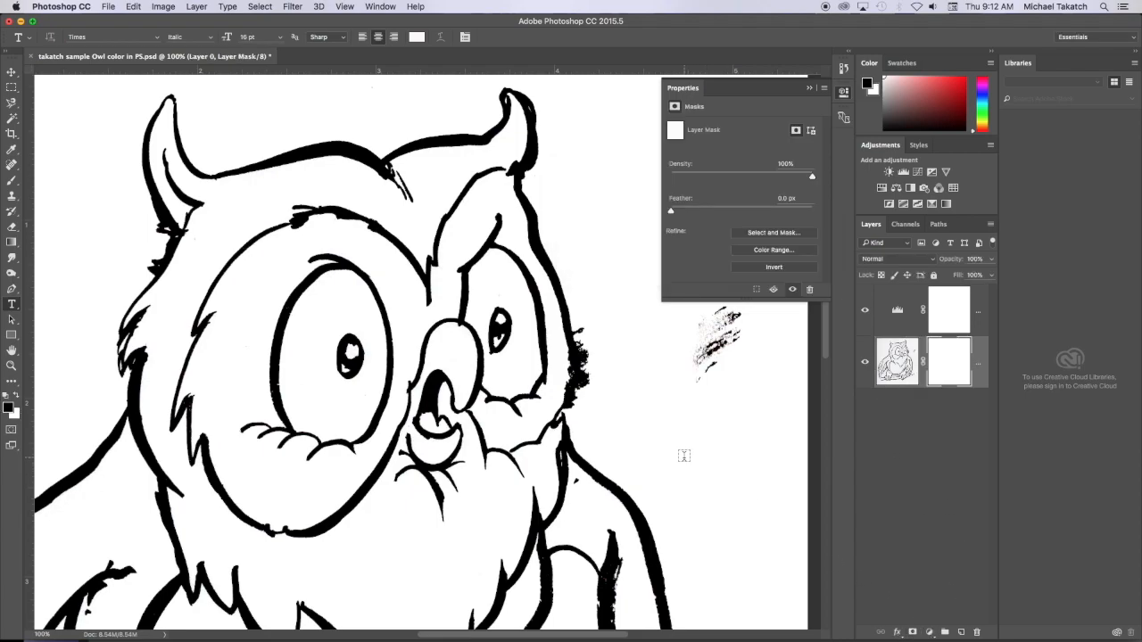
# - Set up a hard round 100 px brush at 100% opacity, undoing the test stroke across the owl's forehead
pyautogui.press('b')
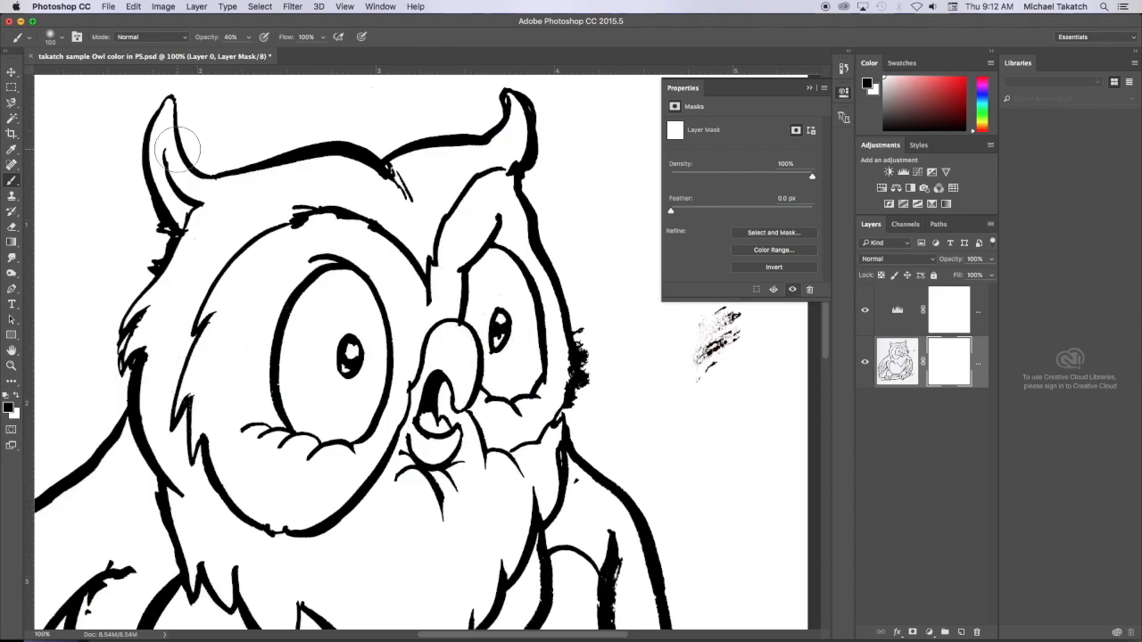
pyautogui.click(61, 40)
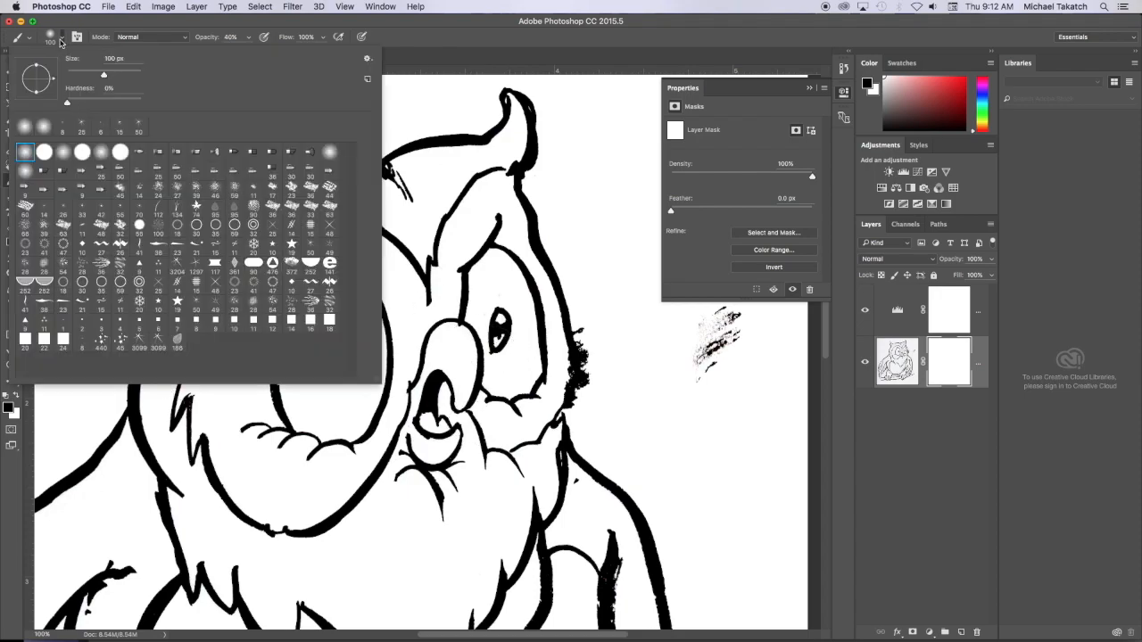
pyautogui.click(50, 37)
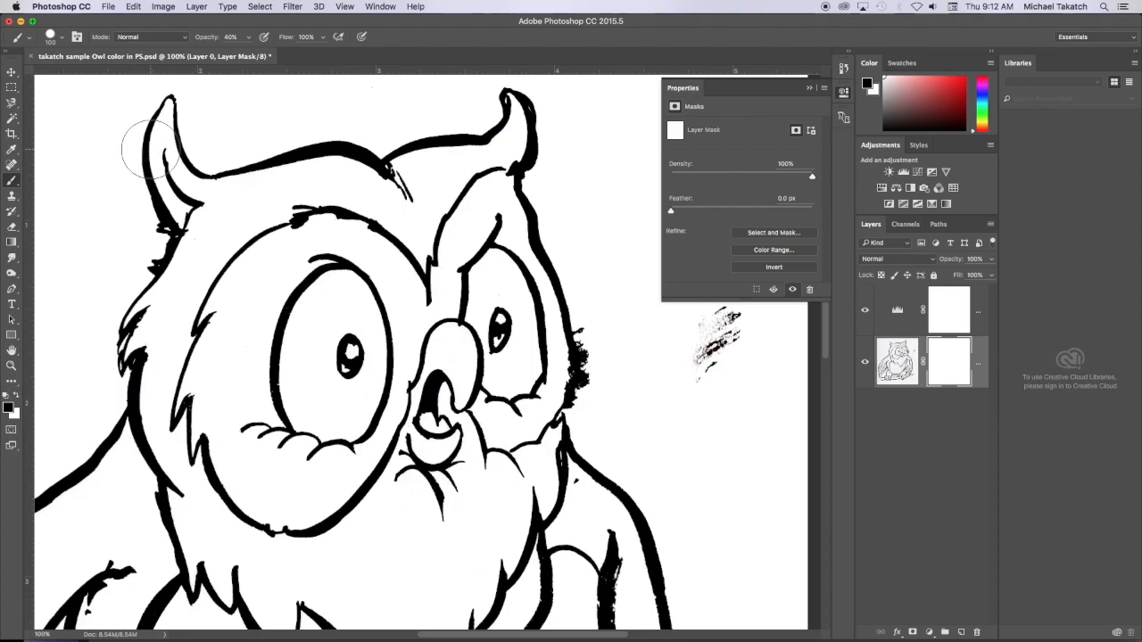
pyautogui.moveTo(267, 164)
pyautogui.mouseDown()
pyautogui.moveTo(328, 183)
pyautogui.moveTo(329, 153)
pyautogui.moveTo(387, 184)
pyautogui.mouseUp()
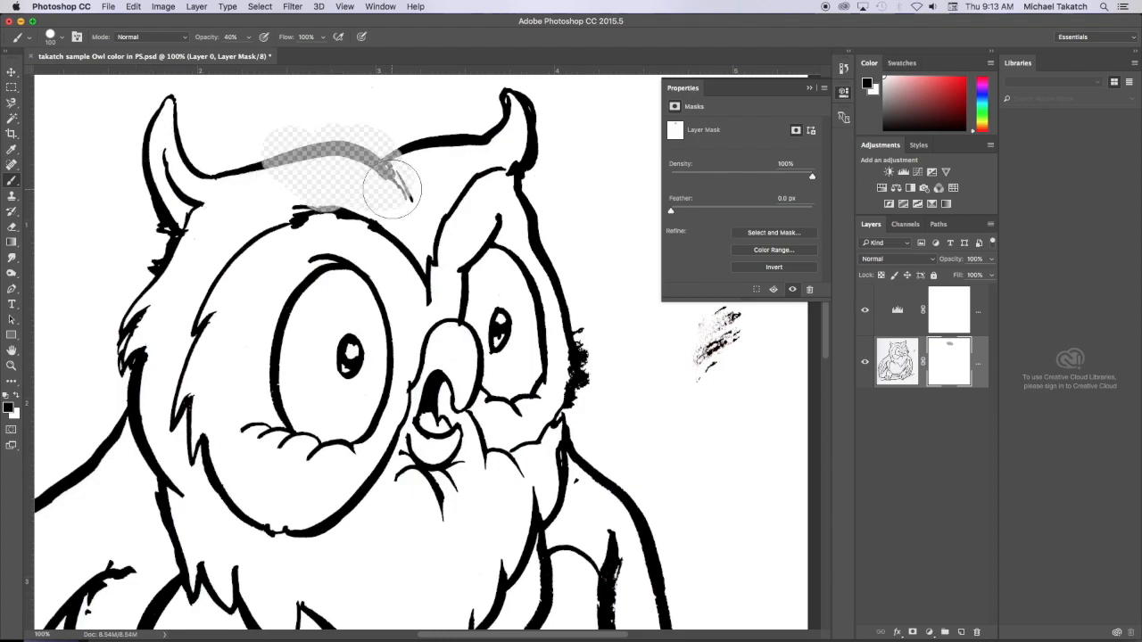
pyautogui.press('super+z')
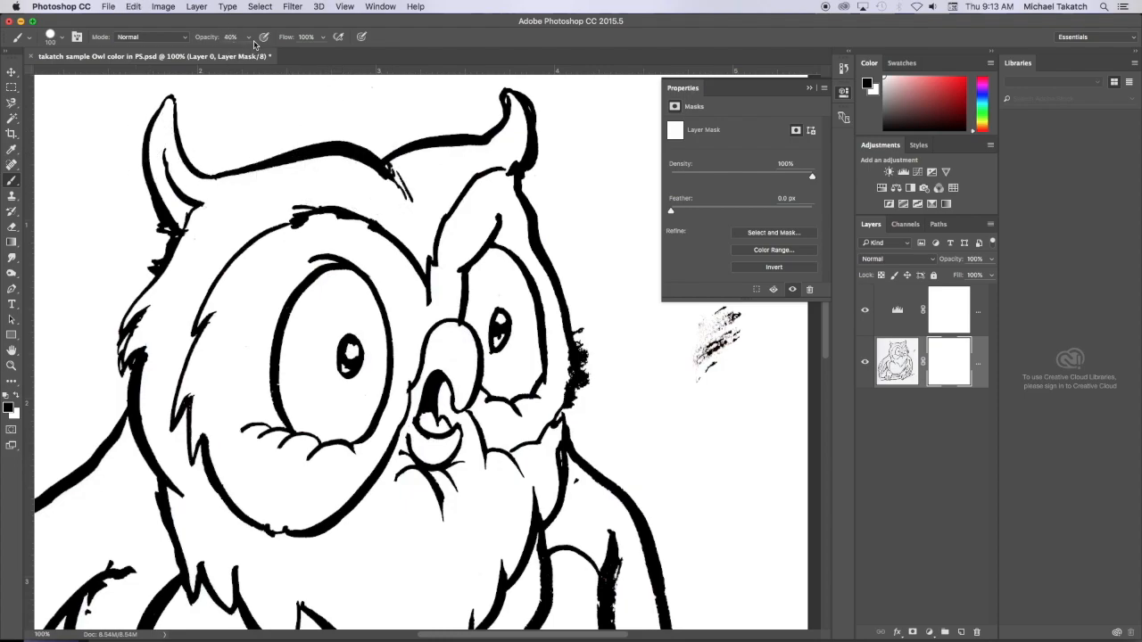
pyautogui.click(250, 41)
pyautogui.moveTo(249, 53); pyautogui.dragTo(286, 54)
# - Test the mask by hiding part of the head and the stray smudge, undoing the first stroke and restoring the smudge with white
pyautogui.moveTo(544, 198)
pyautogui.mouseDown()
pyautogui.moveTo(536, 242)
pyautogui.moveTo(580, 304)
pyautogui.mouseUp()
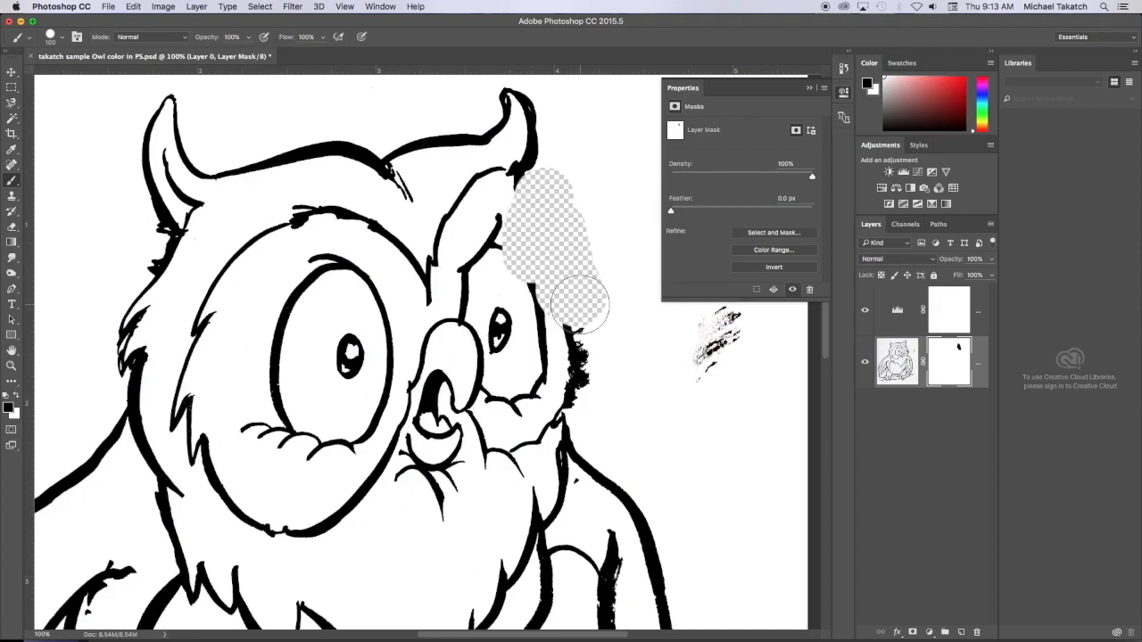
pyautogui.press('super+z')
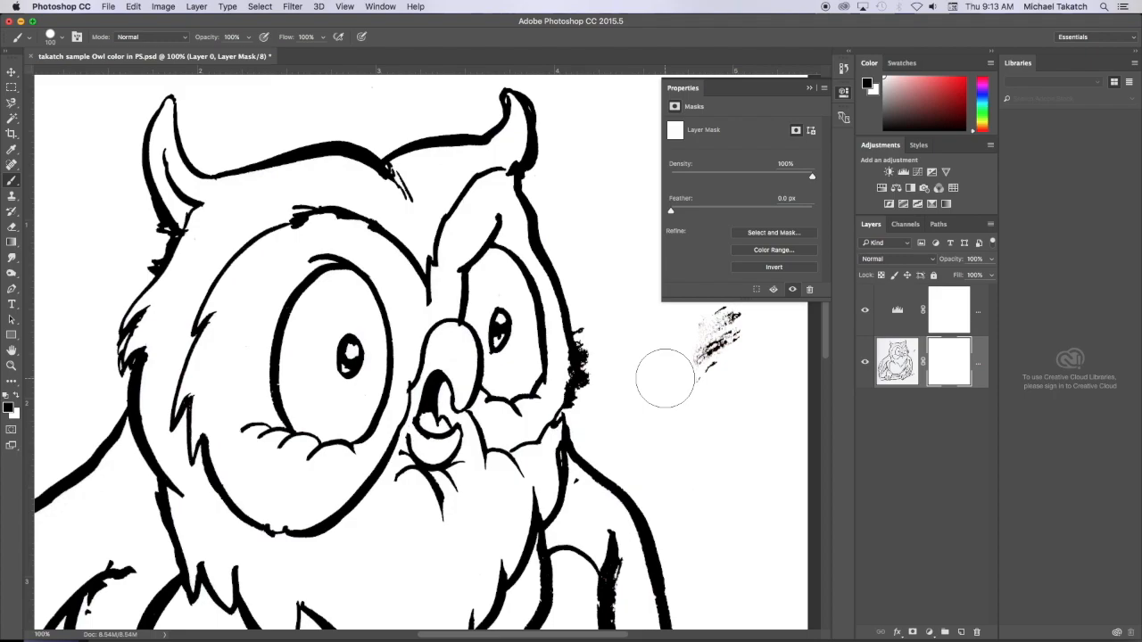
pyautogui.moveTo(707, 368); pyautogui.dragTo(727, 330)
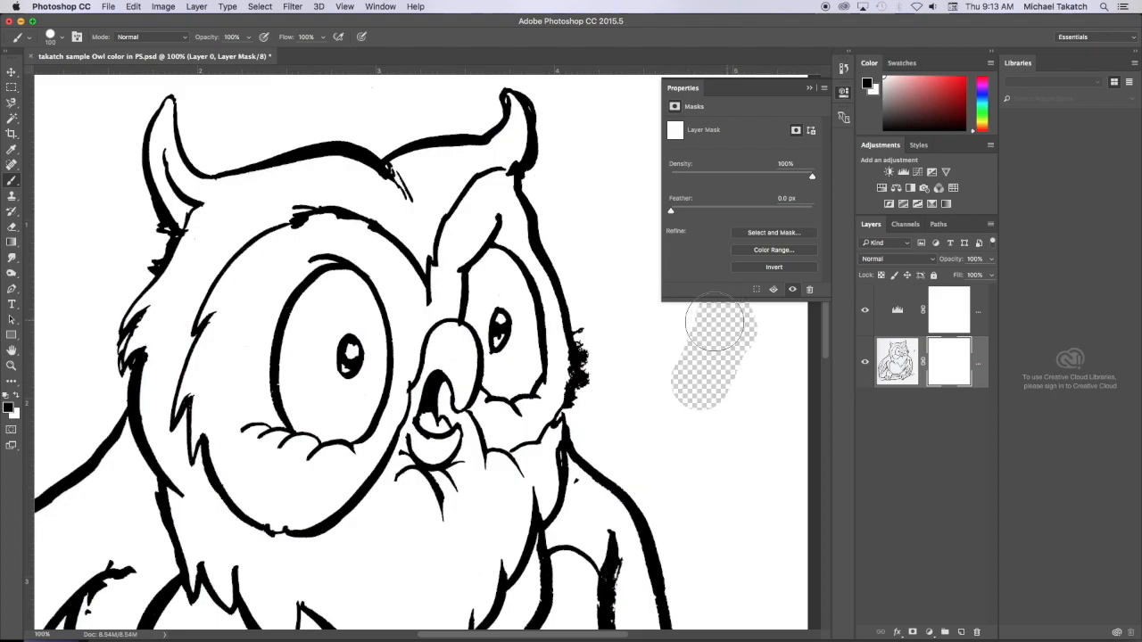
pyautogui.click(16, 398)
pyautogui.moveTo(665, 357)
pyautogui.mouseDown()
pyautogui.moveTo(696, 386)
pyautogui.moveTo(742, 384)
pyautogui.moveTo(729, 335)
pyautogui.moveTo(707, 323)
pyautogui.moveTo(754, 334)
pyautogui.mouseUp()
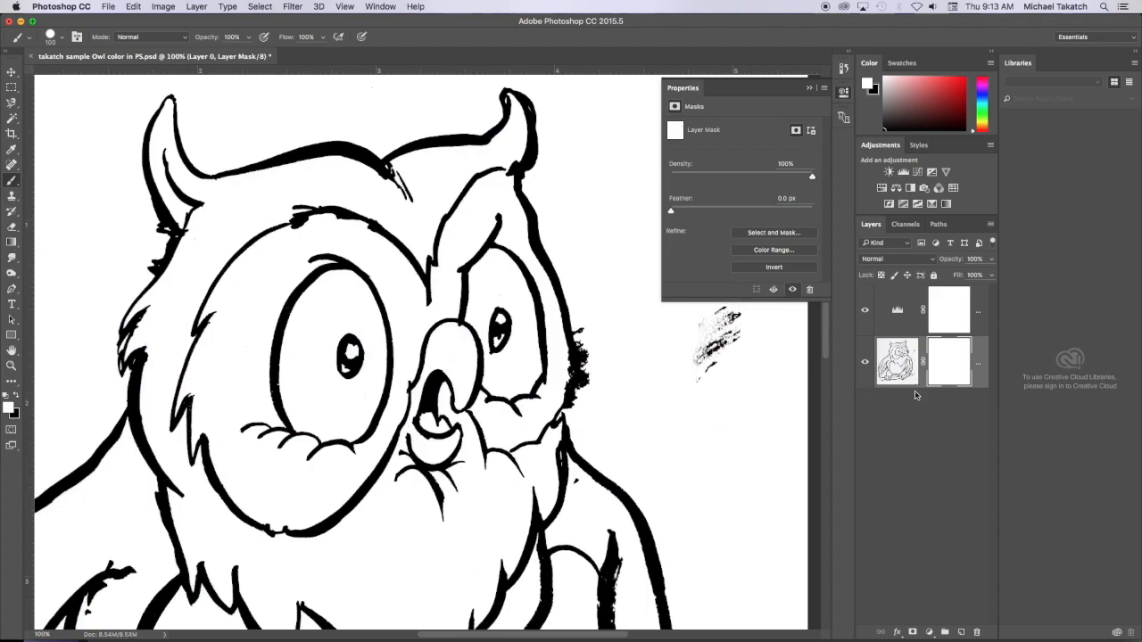
# - Add a new layer beneath the owl drawing and fill it with white
pyautogui.click(961, 632)
pyautogui.moveTo(972, 360); pyautogui.dragTo(963, 443)
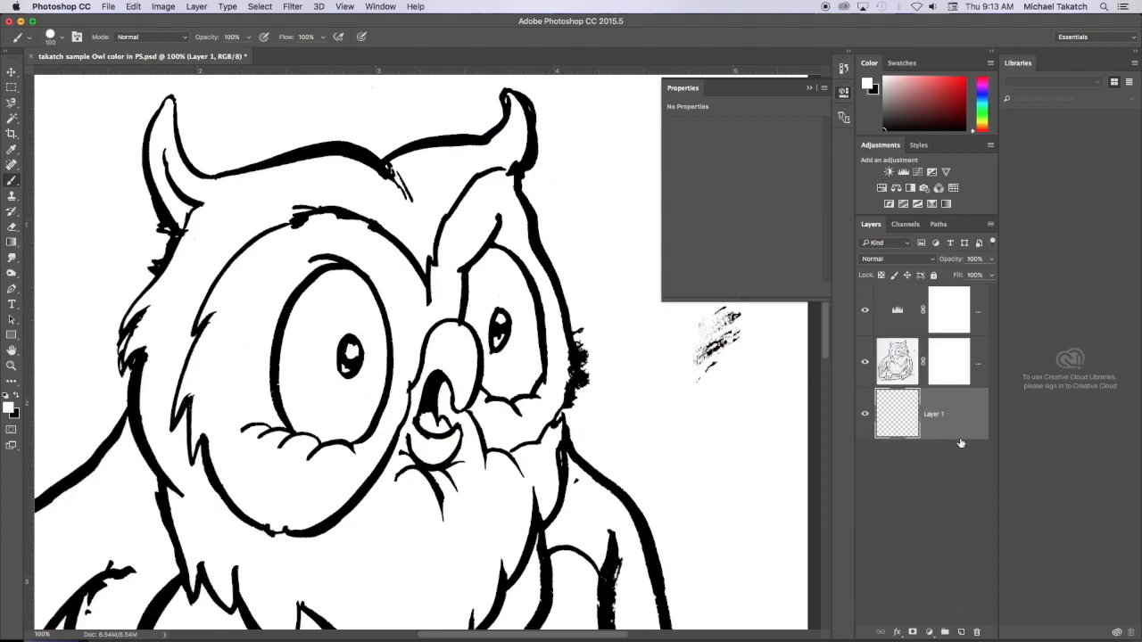
pyautogui.hotkey('alt', 'BackSpace')
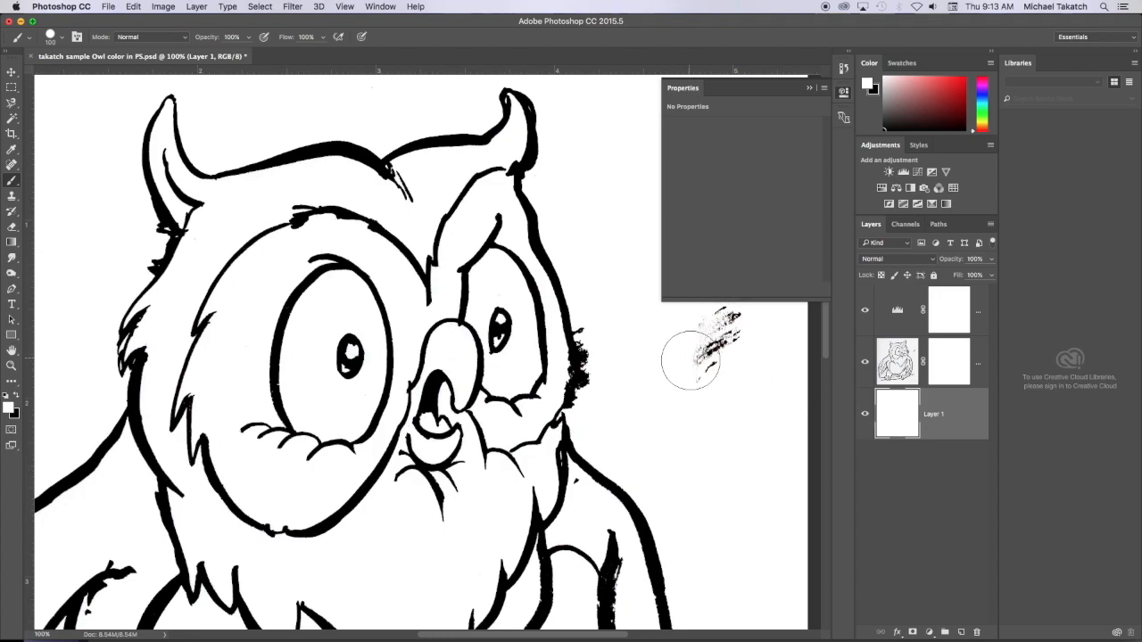
# - Paint black on Layer 0's mask to hide the stray smudge and the fuzzy marks along the outer edge of the owl's face
pyautogui.click(962, 355)
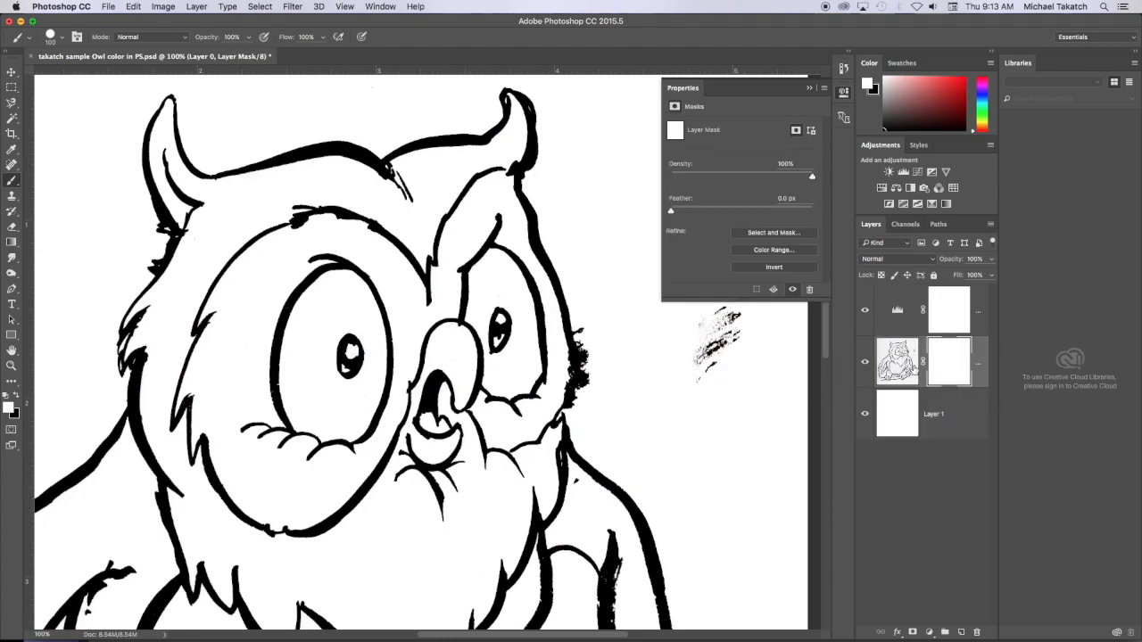
pyautogui.moveTo(744, 349)
pyautogui.mouseDown()
pyautogui.moveTo(729, 317)
pyautogui.moveTo(711, 360)
pyautogui.mouseUp()
pyautogui.press('x')
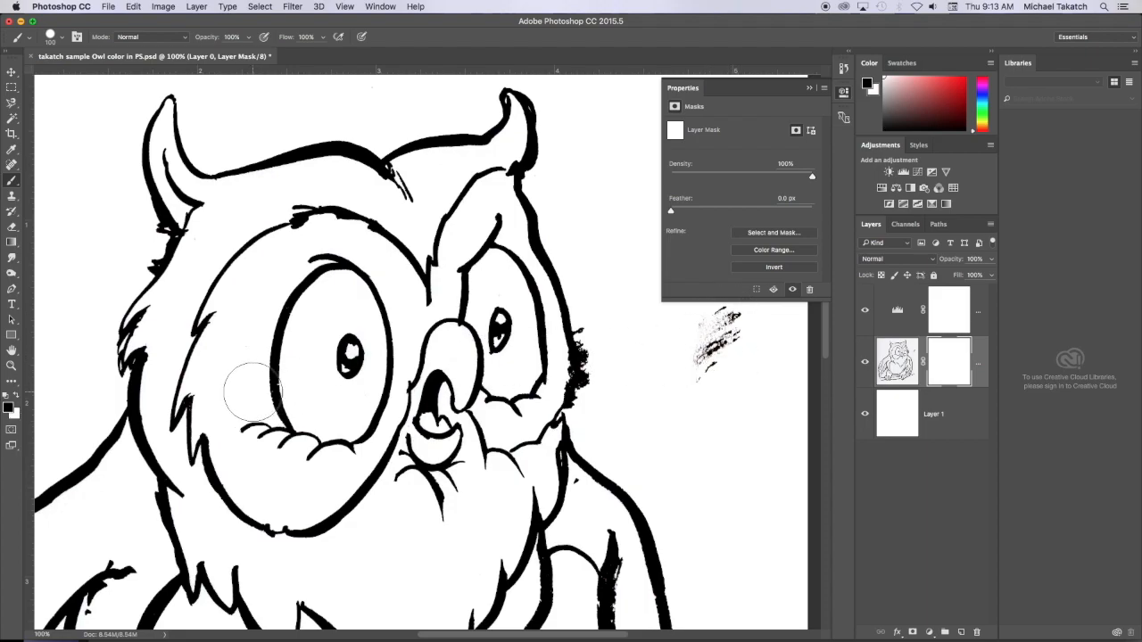
pyautogui.moveTo(764, 350)
pyautogui.mouseDown()
pyautogui.moveTo(732, 324)
pyautogui.moveTo(713, 359)
pyautogui.mouseUp()
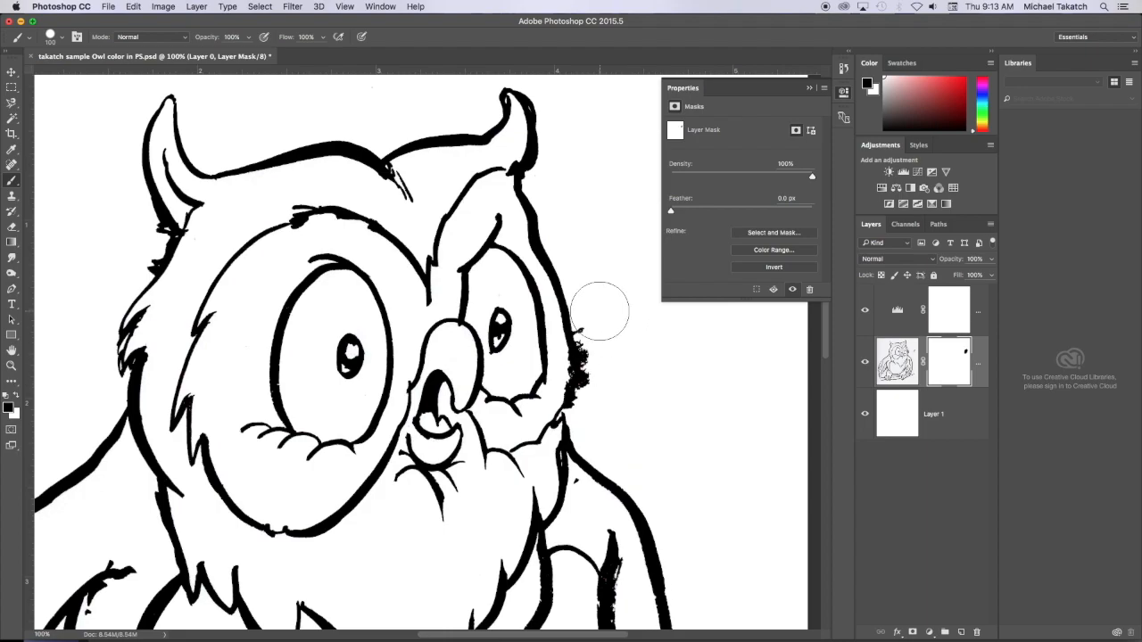
pyautogui.moveTo(601, 300); pyautogui.dragTo(604, 399)
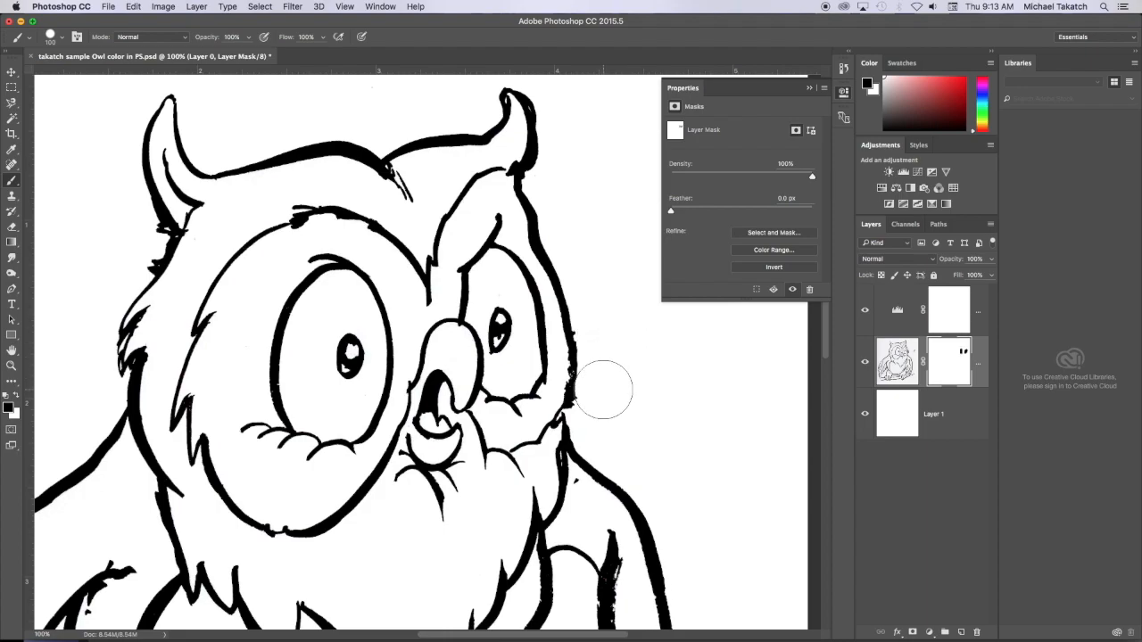
# - Mask out the remaining rough bits along the outer edge of the owl's face and the stray specks with a 10 px brush
pyautogui.press('super+plus')
pyautogui.press('super+plus')
pyautogui.press('space')
pyautogui.moveTo(668, 385); pyautogui.dragTo(251, 397)
pyautogui.press('[')
pyautogui.press('[')
pyautogui.press('[')
pyautogui.press('[')
pyautogui.press('[')
pyautogui.press('[')
pyautogui.press('[')
pyautogui.press('[')
pyautogui.press('[')
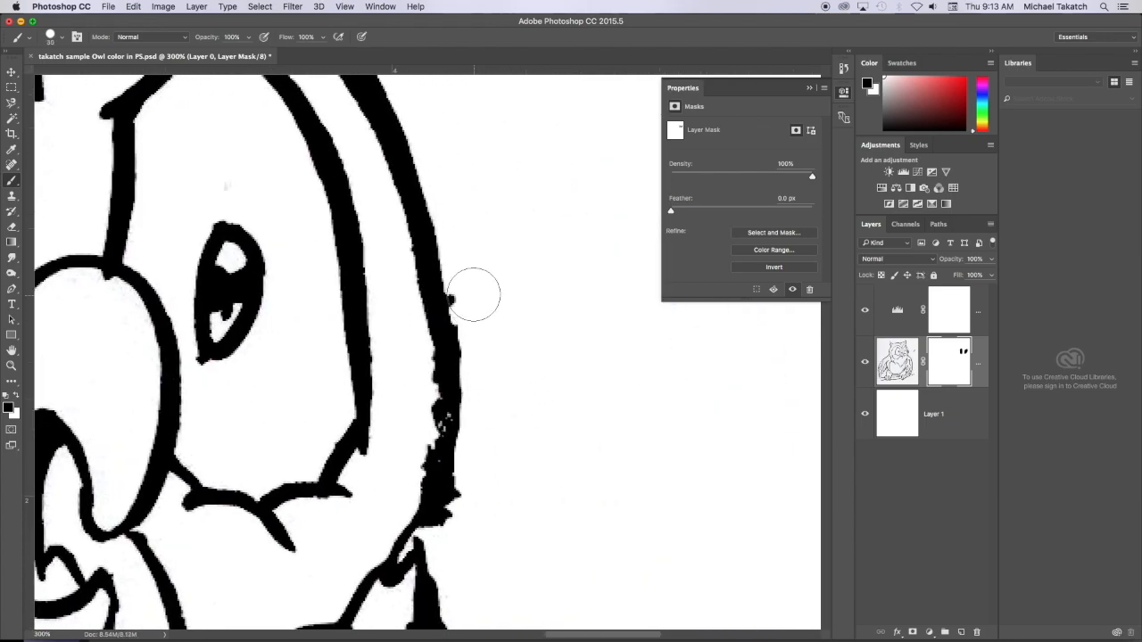
pyautogui.keyDown('shift'); pyautogui.click(472, 425); pyautogui.keyUp('shift')
pyautogui.keyDown('shift'); pyautogui.click(470, 445); pyautogui.keyUp('shift')
pyautogui.moveTo(471, 446)
pyautogui.mouseDown()
pyautogui.moveTo(456, 505)
pyautogui.moveTo(465, 516)
pyautogui.mouseUp()
pyautogui.press('super+minus')
pyautogui.press('super+minus')
pyautogui.press('super+minus')
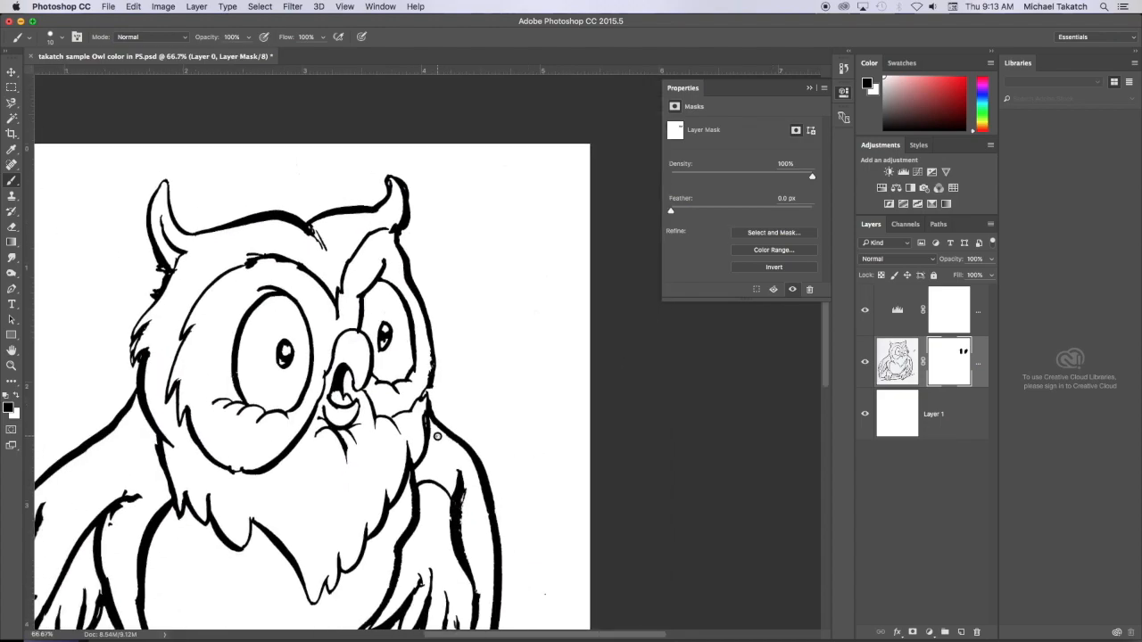
pyautogui.press('super+minus')
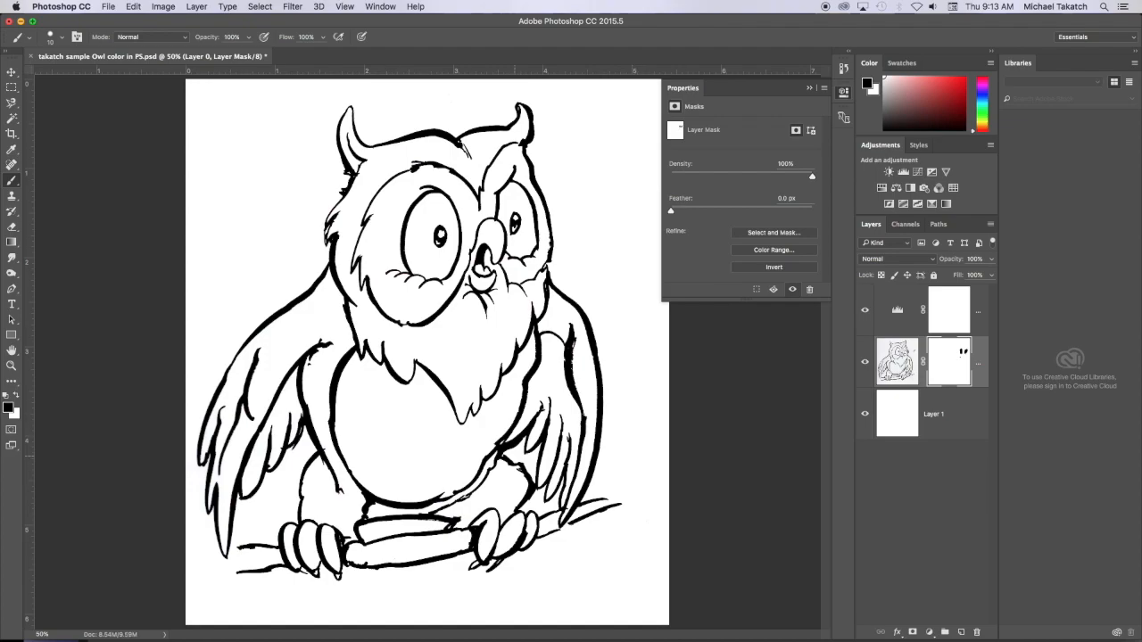
# - Compare with the original scan by hiding the Levels and white layers and disabling Layer 0's mask, and restore them all
pyautogui.click(864, 311)
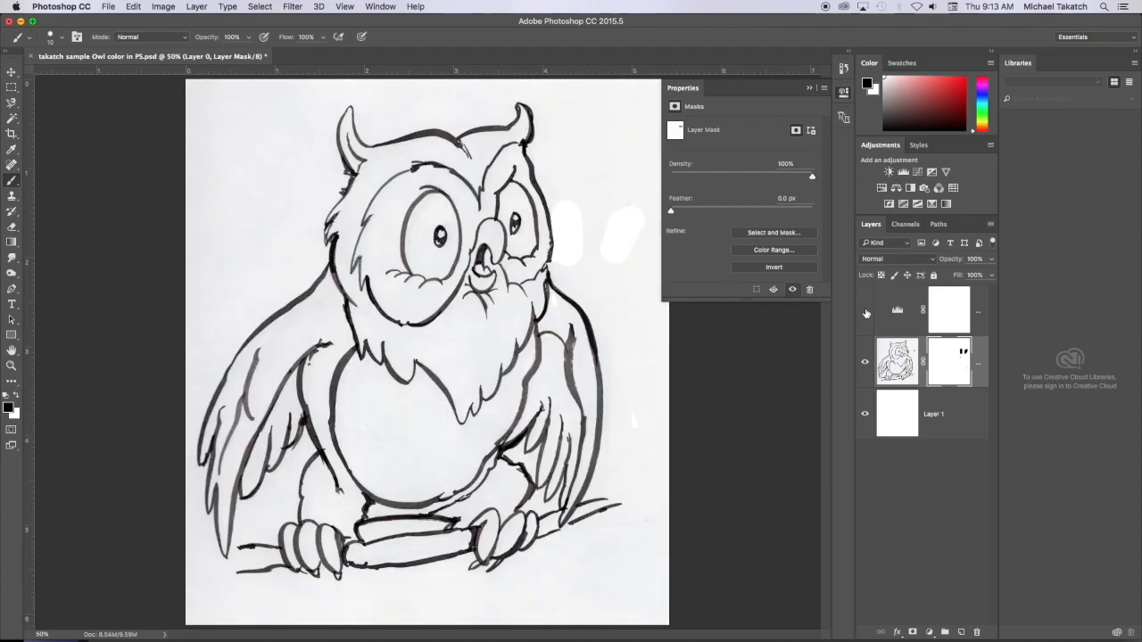
pyautogui.rightClick(950, 357)
pyautogui.click(981, 361)
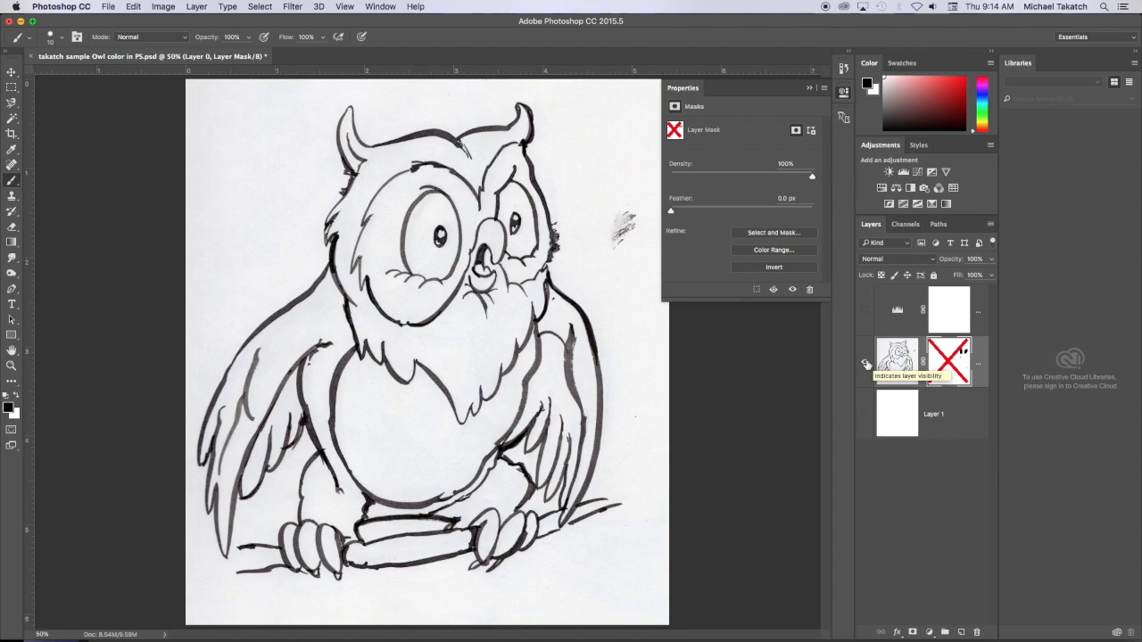
pyautogui.rightClick(946, 364)
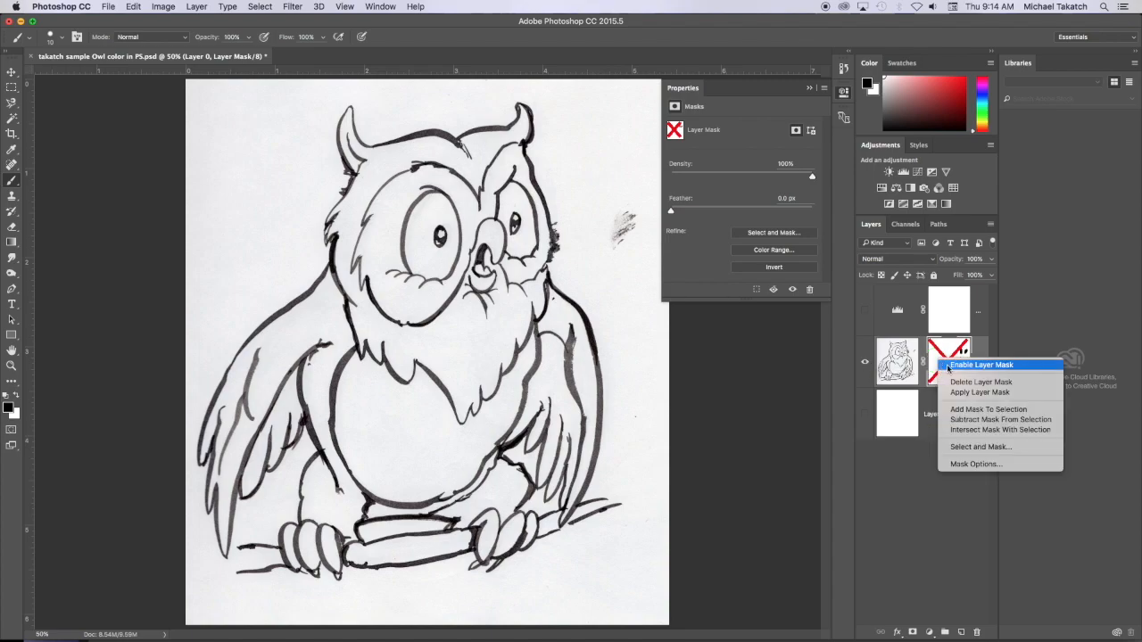
pyautogui.click(972, 368)
pyautogui.click(865, 311)
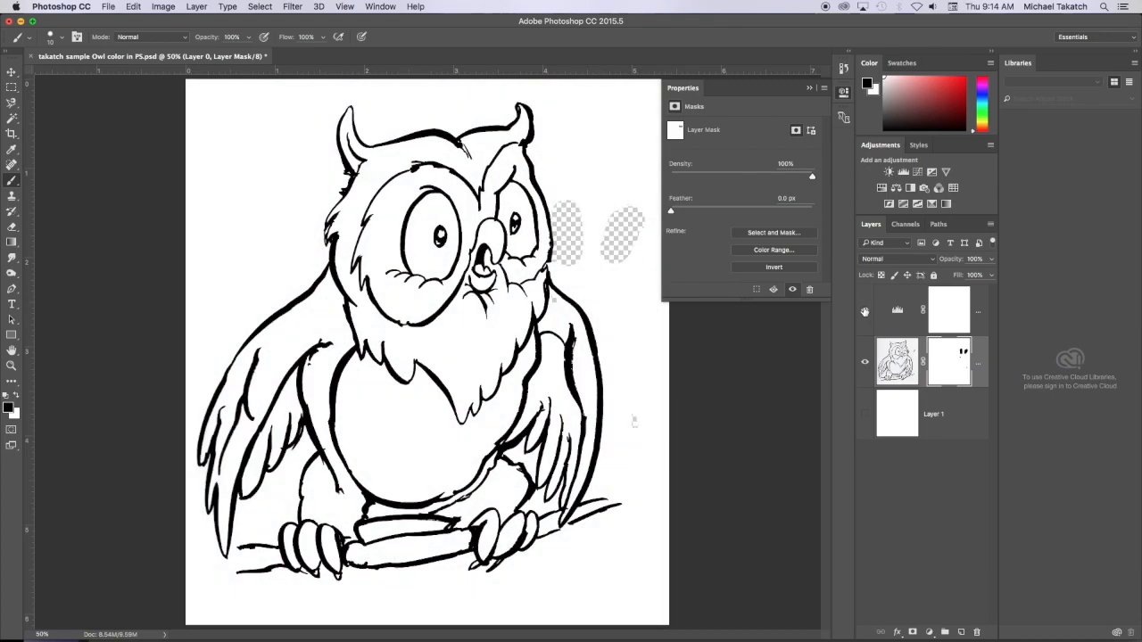
pyautogui.click(865, 417)
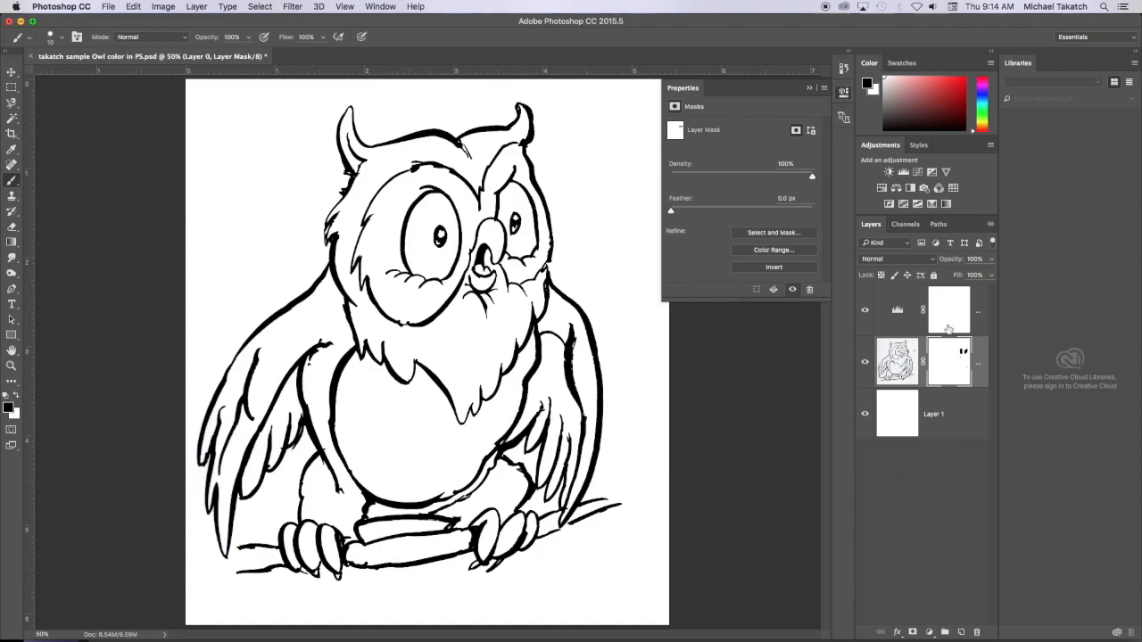
# - Add a new layer above the Levels adjustment and name it "color"
pyautogui.click(979, 297)
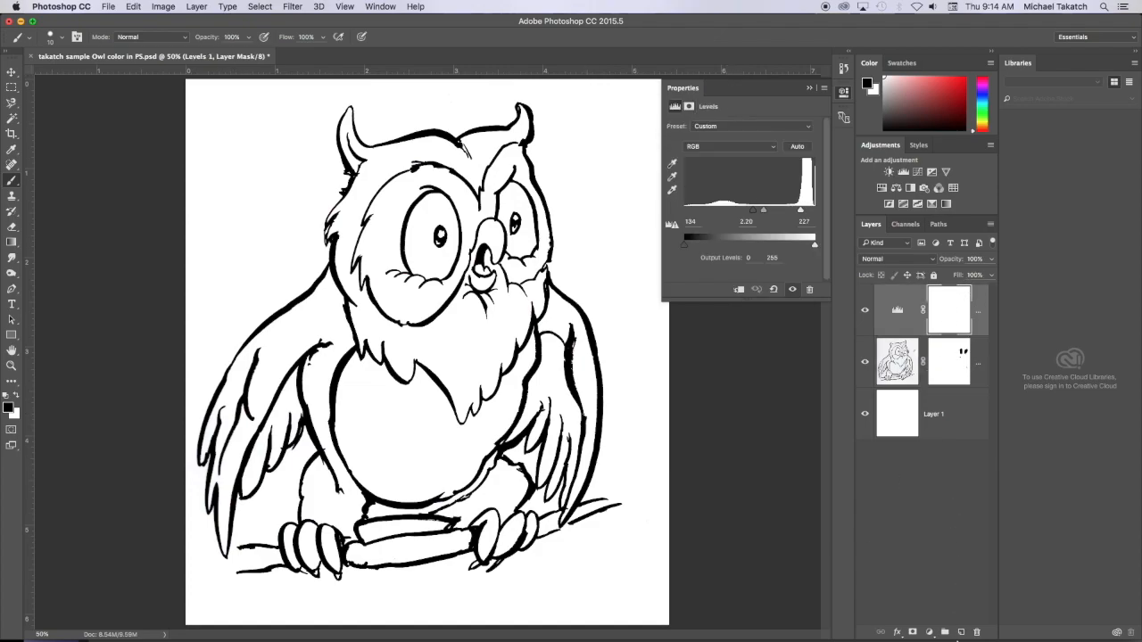
pyautogui.click(960, 632)
pyautogui.press('x')
pyautogui.click(934, 312)
pyautogui.doubleClick(934, 310)
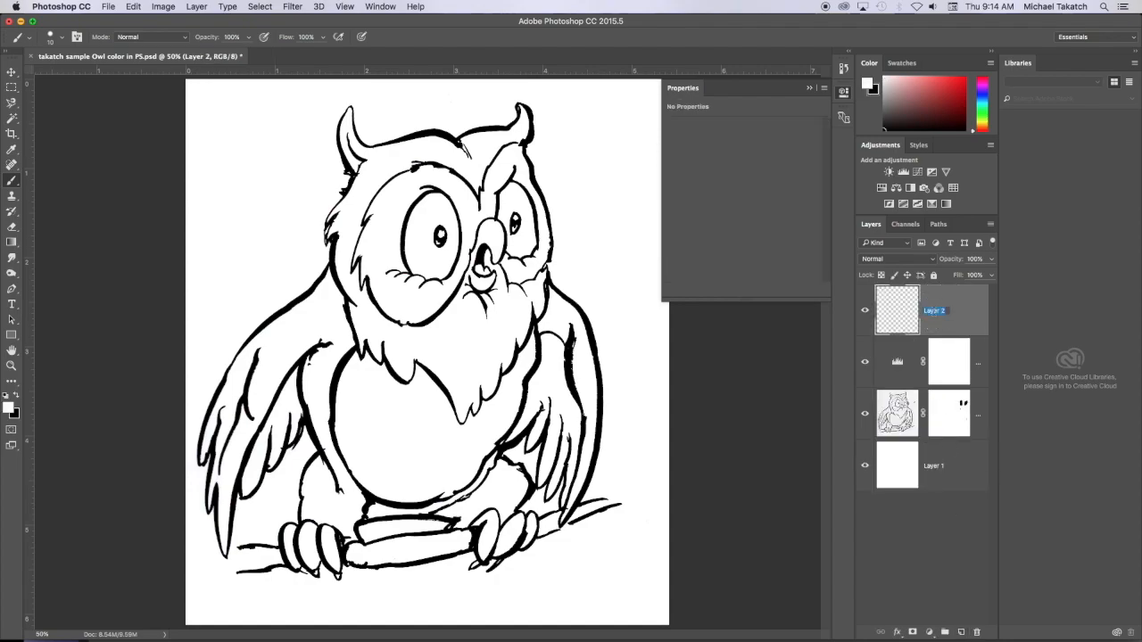
pyautogui.write('co')
pyautogui.press('Return')
# - Check that the brush is a hard round one and choose a golden tan as the second swatch color
pyautogui.click(61, 39)
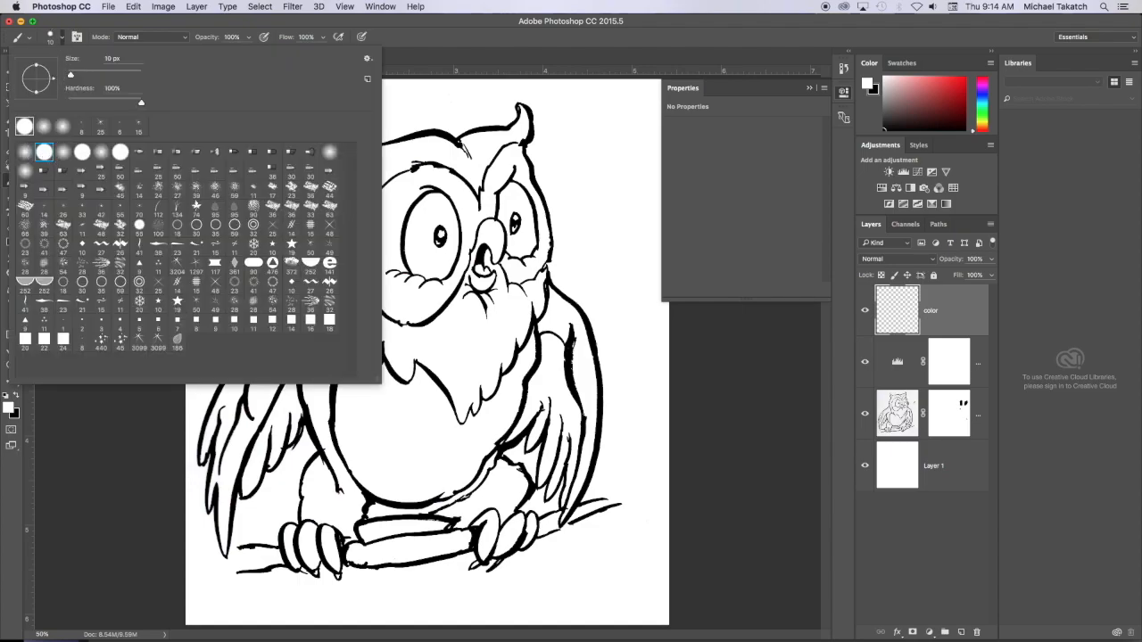
pyautogui.click(491, 213)
pyautogui.click(934, 100)
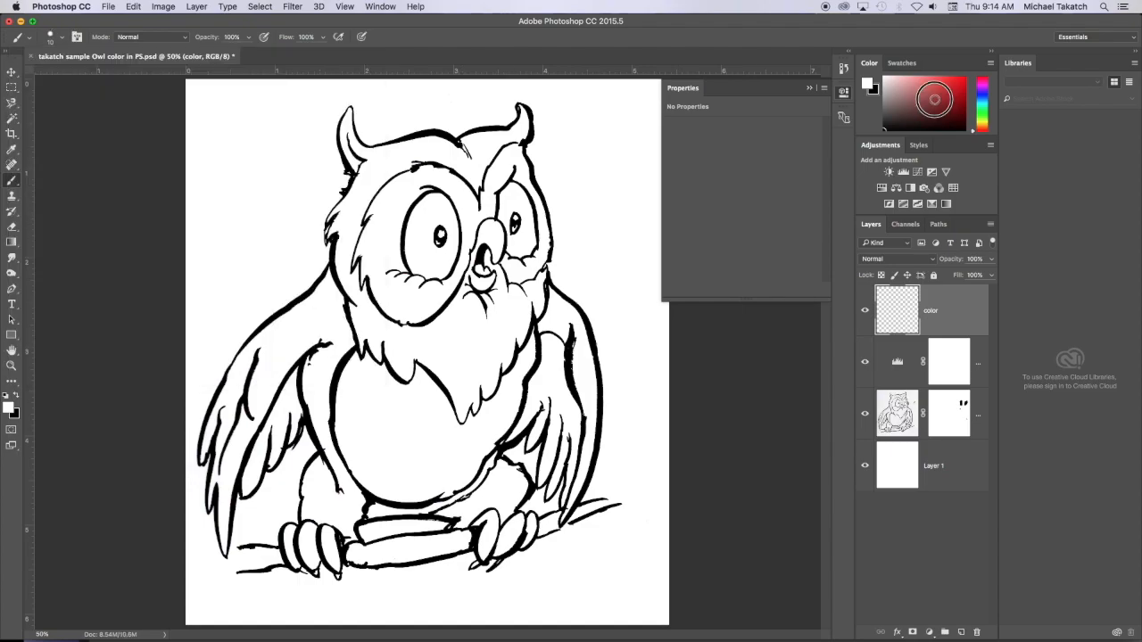
pyautogui.click(983, 116)
pyautogui.click(982, 125)
pyautogui.click(938, 86)
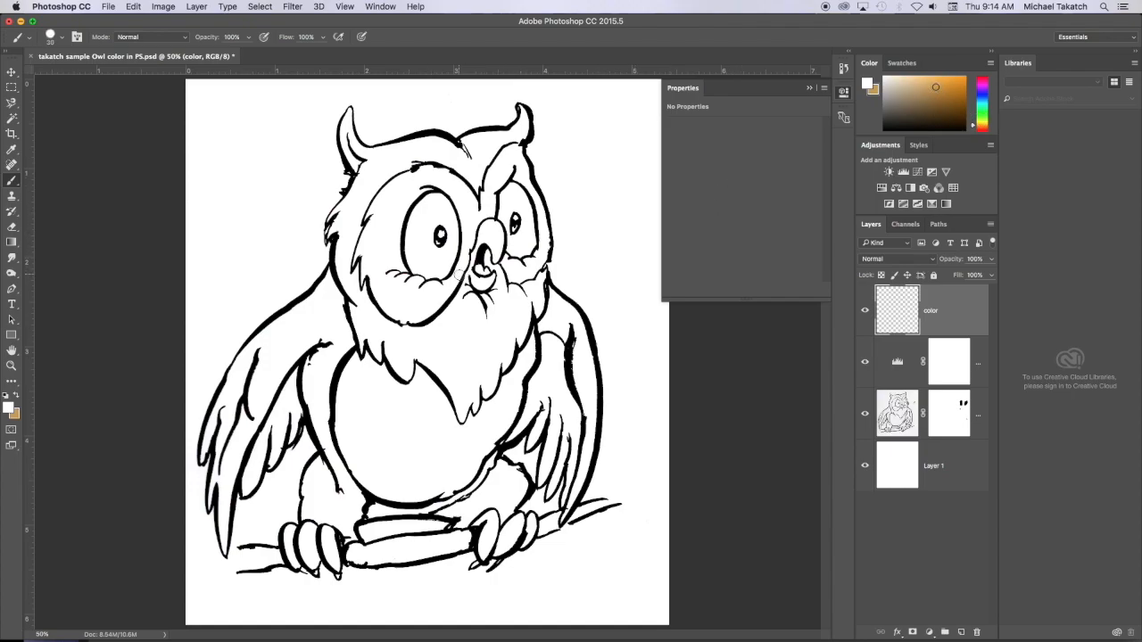
# - Enlarge the brush to 175 px and paint golden tan over the left side of the owl's head and shoulder
pyautogui.press(']')
pyautogui.press(']')
pyautogui.press(']')
pyautogui.press(']')
pyautogui.press(']')
pyautogui.press(']')
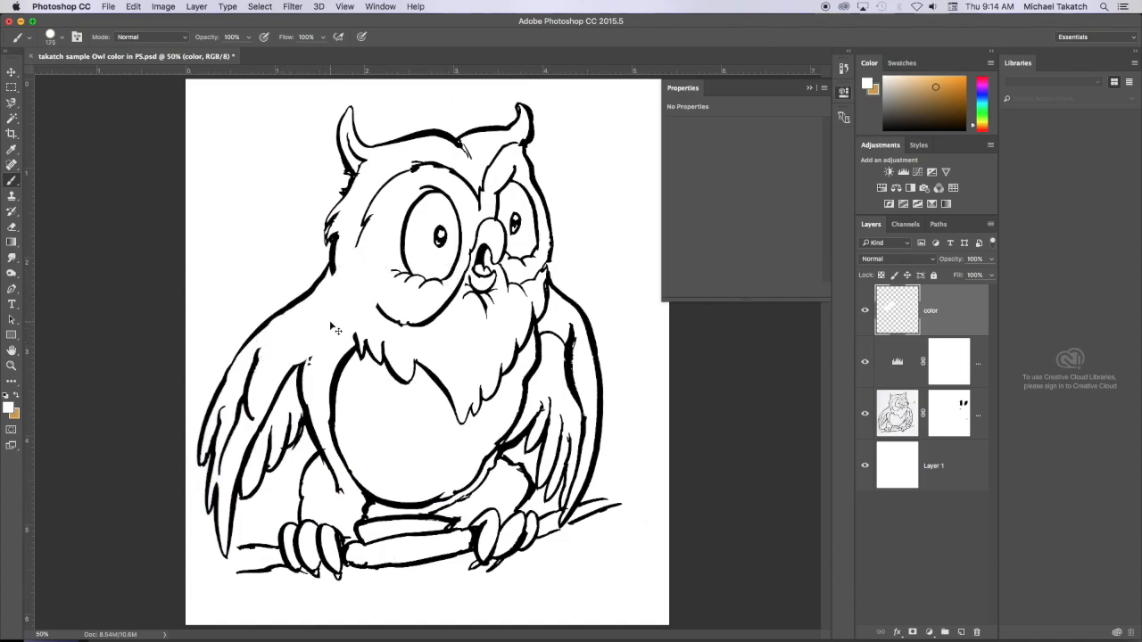
pyautogui.moveTo(299, 336)
pyautogui.mouseDown()
pyautogui.moveTo(361, 271)
pyautogui.moveTo(322, 310)
pyautogui.moveTo(365, 223)
pyautogui.moveTo(348, 205)
pyautogui.moveTo(376, 168)
pyautogui.moveTo(386, 312)
pyautogui.mouseUp()
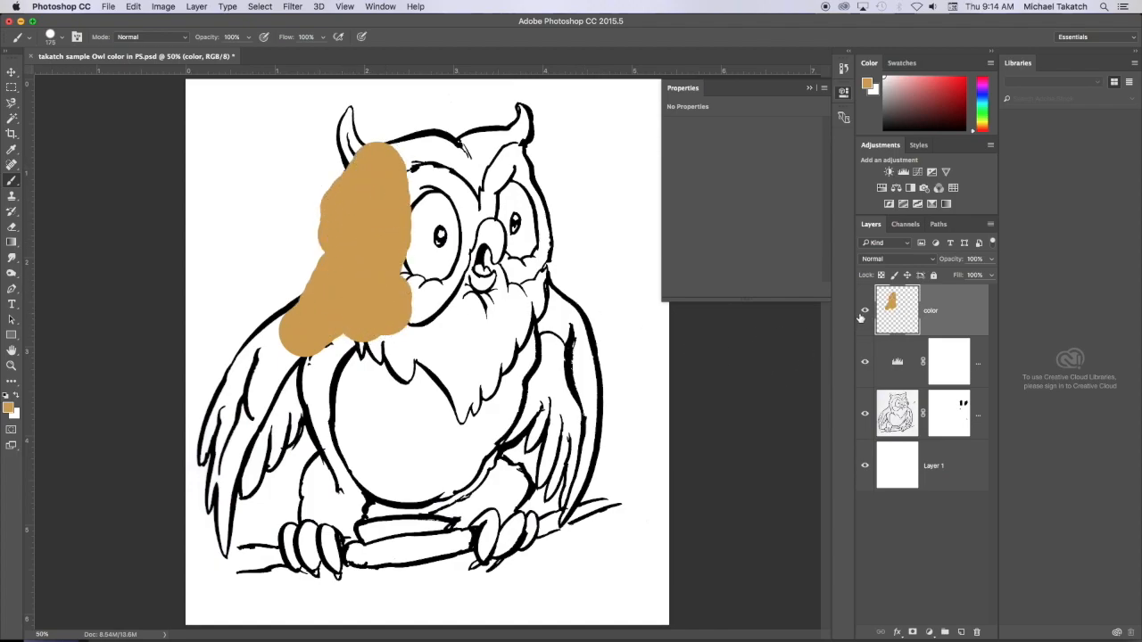
# - Set the color layer's blend mode to Multiply and paint tan over the owl's left wing and belly
pyautogui.click(927, 261)
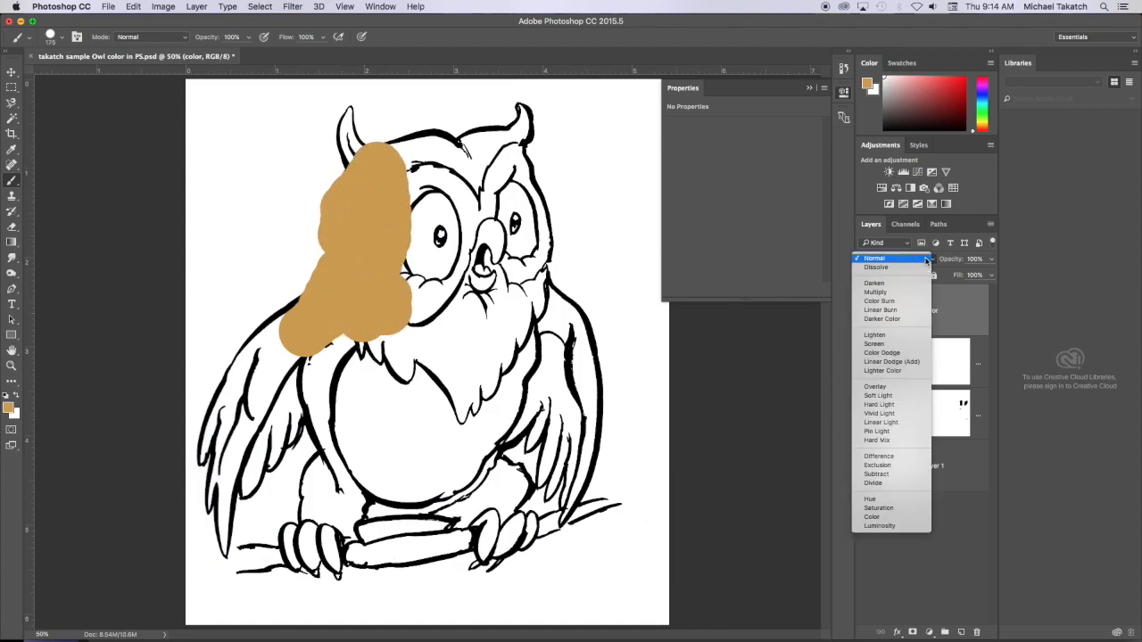
pyautogui.click(886, 295)
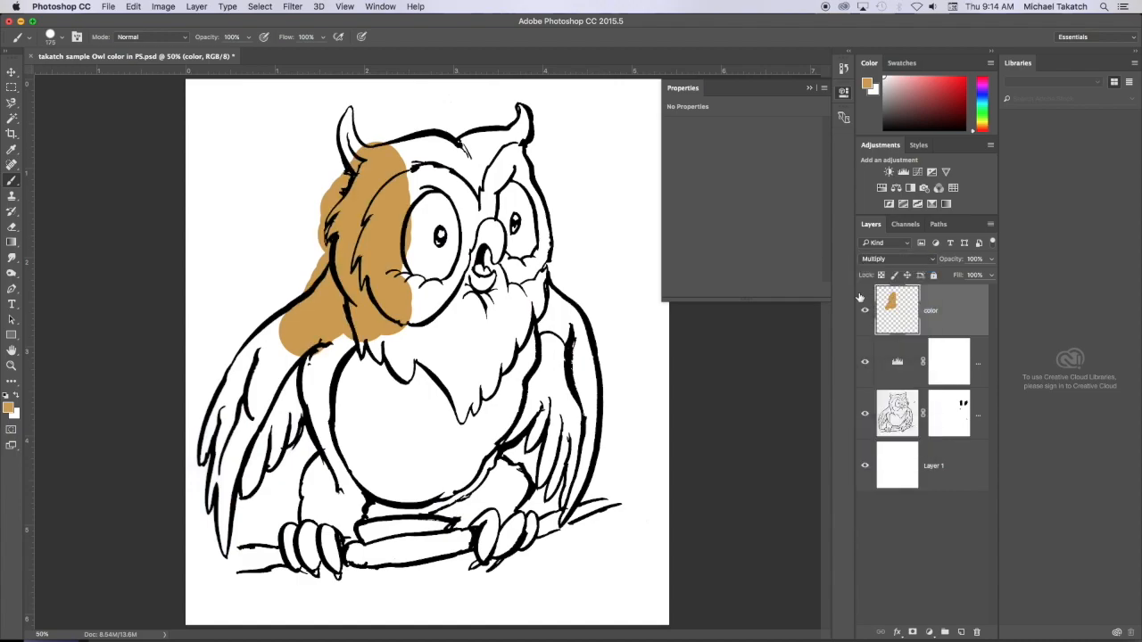
pyautogui.moveTo(342, 355)
pyautogui.mouseDown()
pyautogui.moveTo(356, 454)
pyautogui.moveTo(339, 405)
pyautogui.moveTo(389, 475)
pyautogui.moveTo(428, 474)
pyautogui.moveTo(382, 480)
pyautogui.moveTo(447, 449)
pyautogui.moveTo(477, 413)
pyautogui.moveTo(458, 455)
pyautogui.moveTo(445, 467)
pyautogui.moveTo(392, 450)
pyautogui.moveTo(354, 398)
pyautogui.moveTo(295, 380)
pyautogui.moveTo(294, 343)
pyautogui.moveTo(274, 343)
pyautogui.moveTo(219, 438)
pyautogui.moveTo(228, 456)
pyautogui.moveTo(241, 454)
pyautogui.moveTo(279, 394)
pyautogui.moveTo(223, 481)
pyautogui.moveTo(227, 472)
pyautogui.moveTo(228, 539)
pyautogui.mouseUp()
# - Erase the tan overspill outside the left shoulder and wing outline with a hard round 25 px eraser
pyautogui.press('super+plus')
pyautogui.press('super+plus')
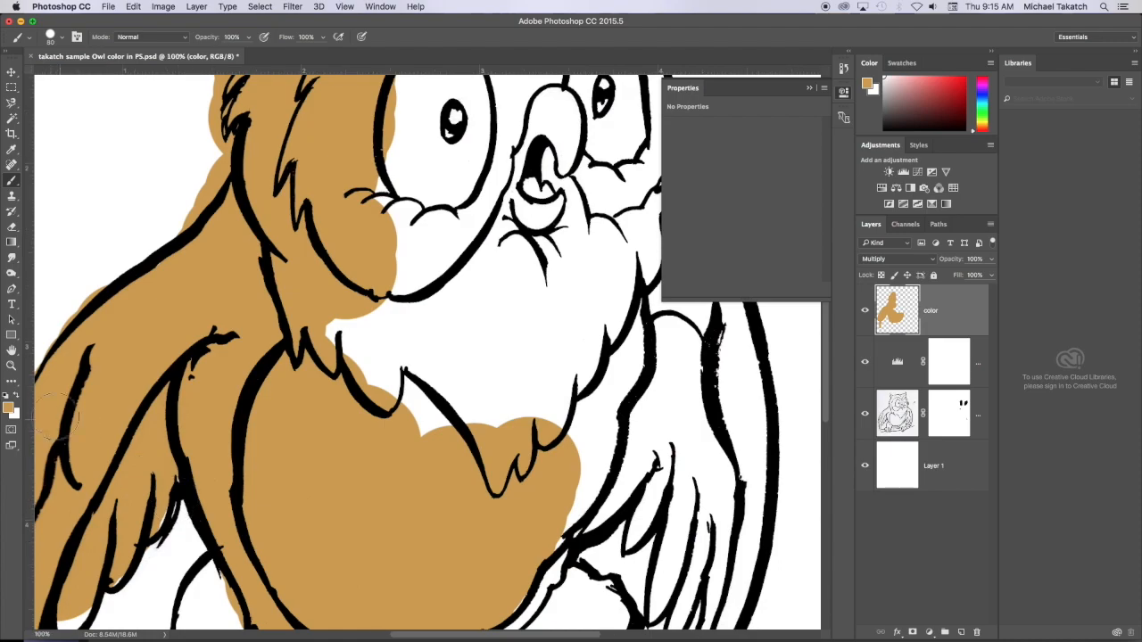
pyautogui.moveTo(44, 371); pyautogui.dragTo(297, 405)
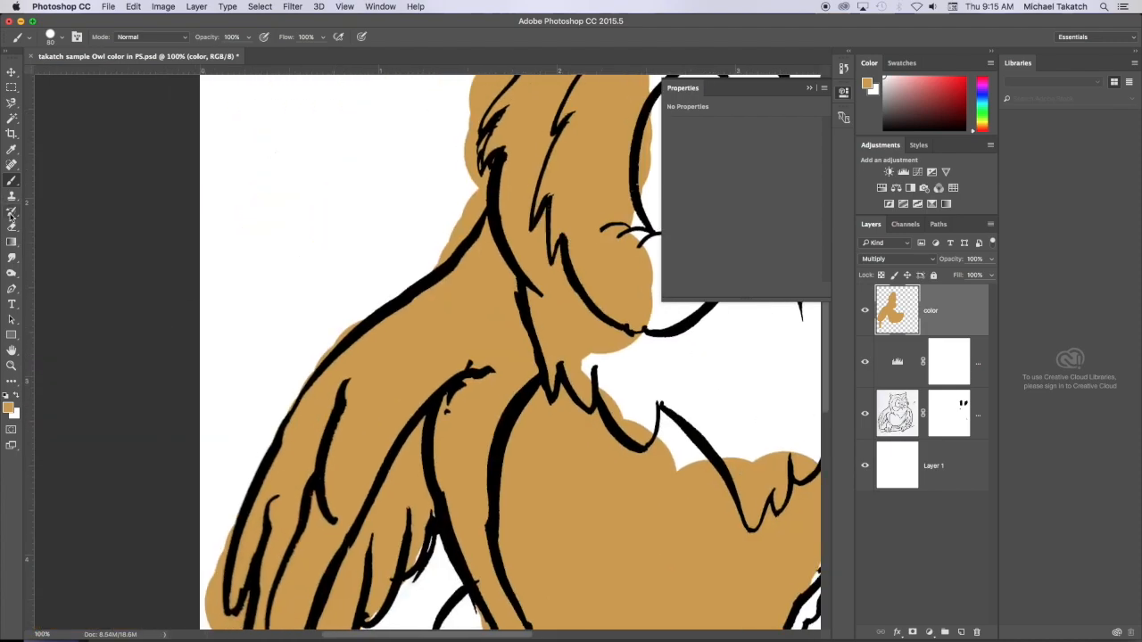
pyautogui.moveTo(13, 230); pyautogui.dragTo(53, 222)
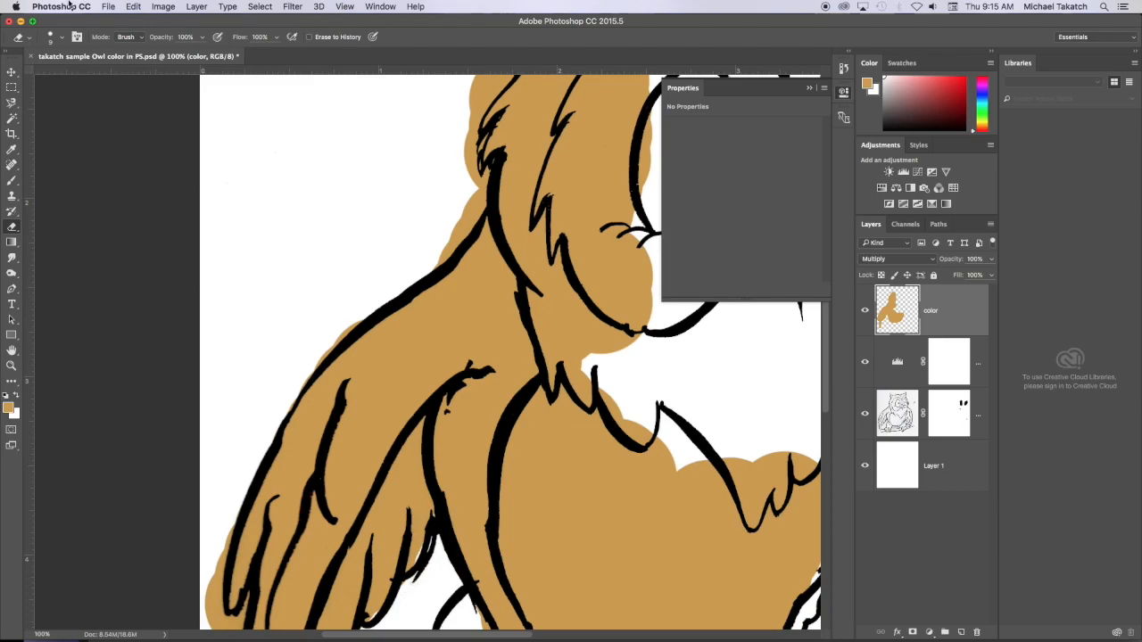
pyautogui.click(62, 42)
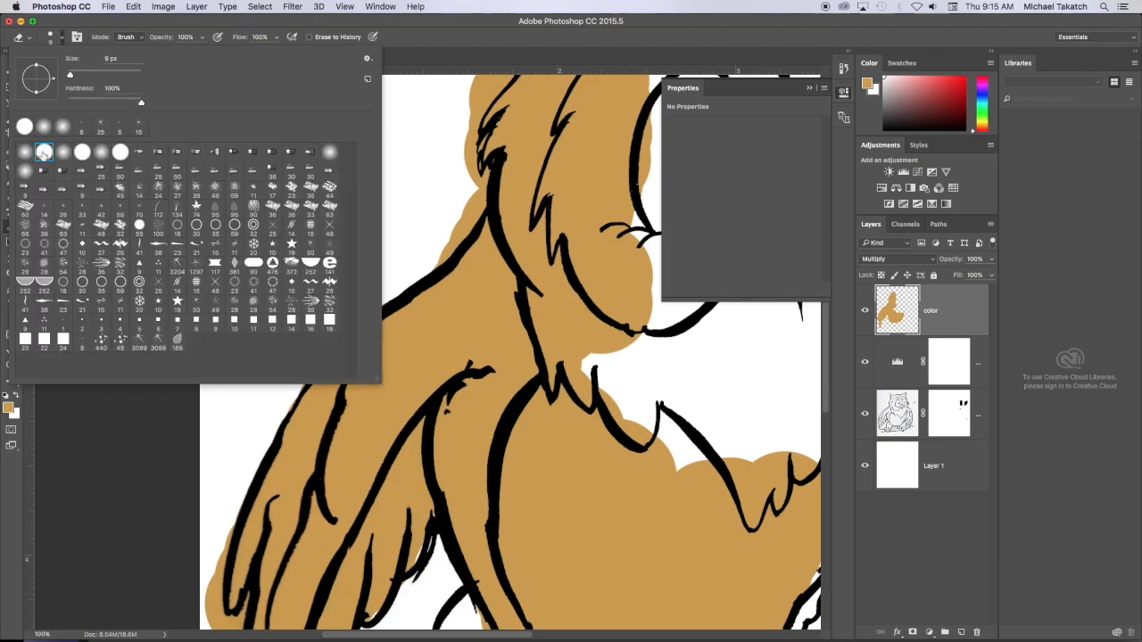
pyautogui.click(399, 241)
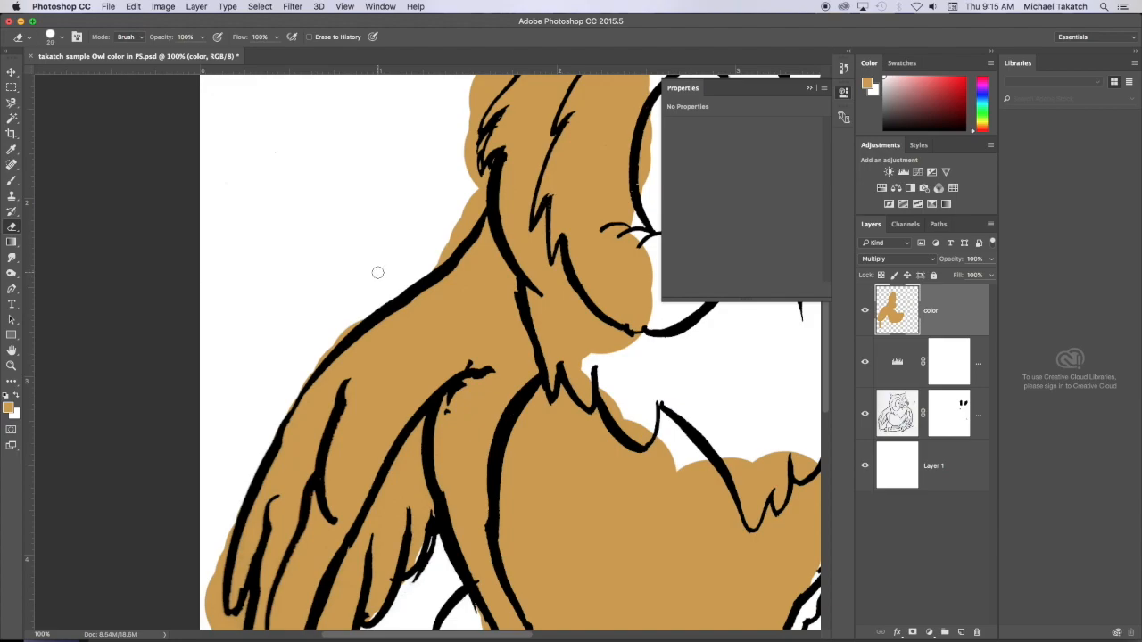
pyautogui.moveTo(458, 219)
pyautogui.mouseDown()
pyautogui.moveTo(453, 238)
pyautogui.moveTo(476, 191)
pyautogui.moveTo(427, 266)
pyautogui.moveTo(334, 331)
pyautogui.moveTo(295, 381)
pyautogui.moveTo(314, 265)
pyautogui.mouseUp()
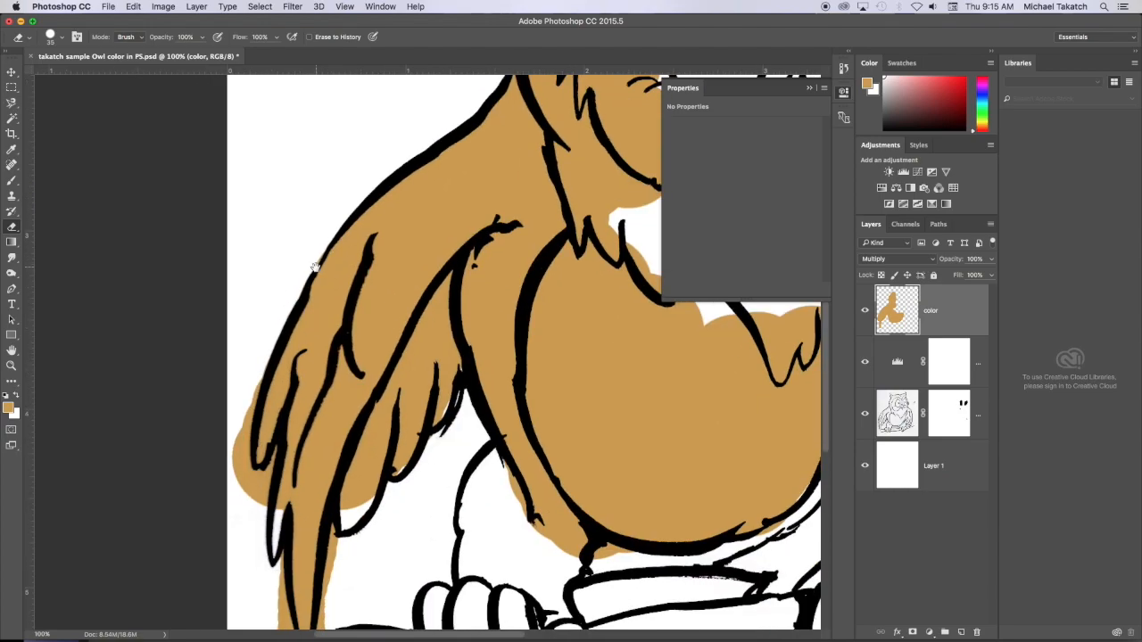
pyautogui.moveTo(252, 383)
pyautogui.mouseDown()
pyautogui.moveTo(231, 475)
pyautogui.moveTo(242, 461)
pyautogui.moveTo(258, 477)
pyautogui.moveTo(258, 501)
pyautogui.moveTo(263, 483)
pyautogui.moveTo(327, 510)
pyautogui.moveTo(387, 499)
pyautogui.mouseUp()
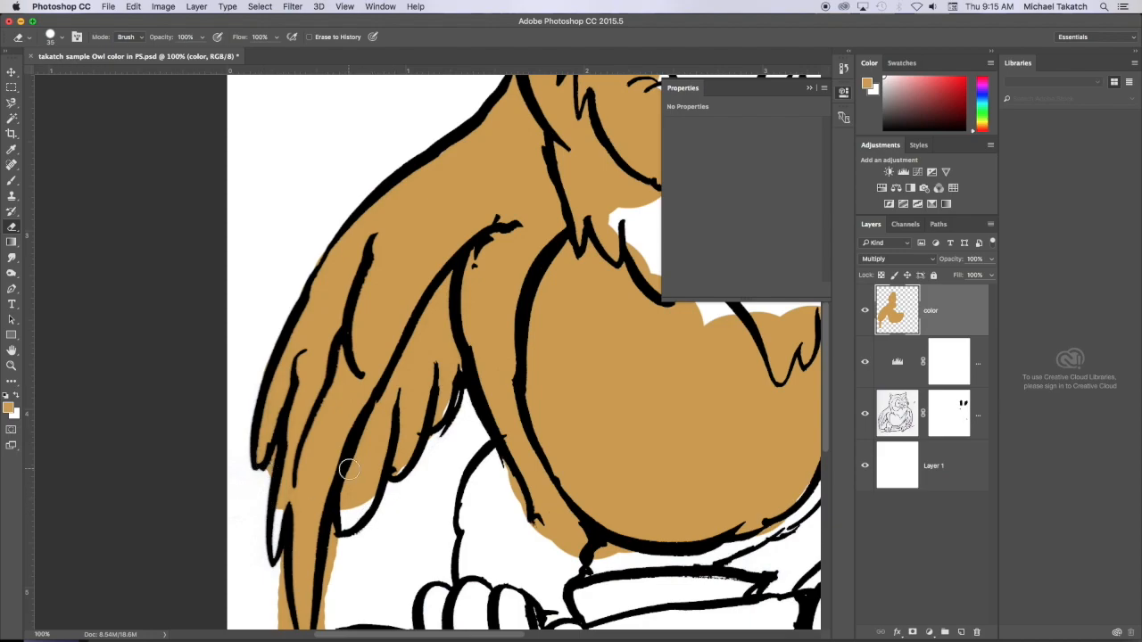
# - Paint the missing tan into the left wing's lower feathers and erase the overspill around their tips
pyautogui.press('b')
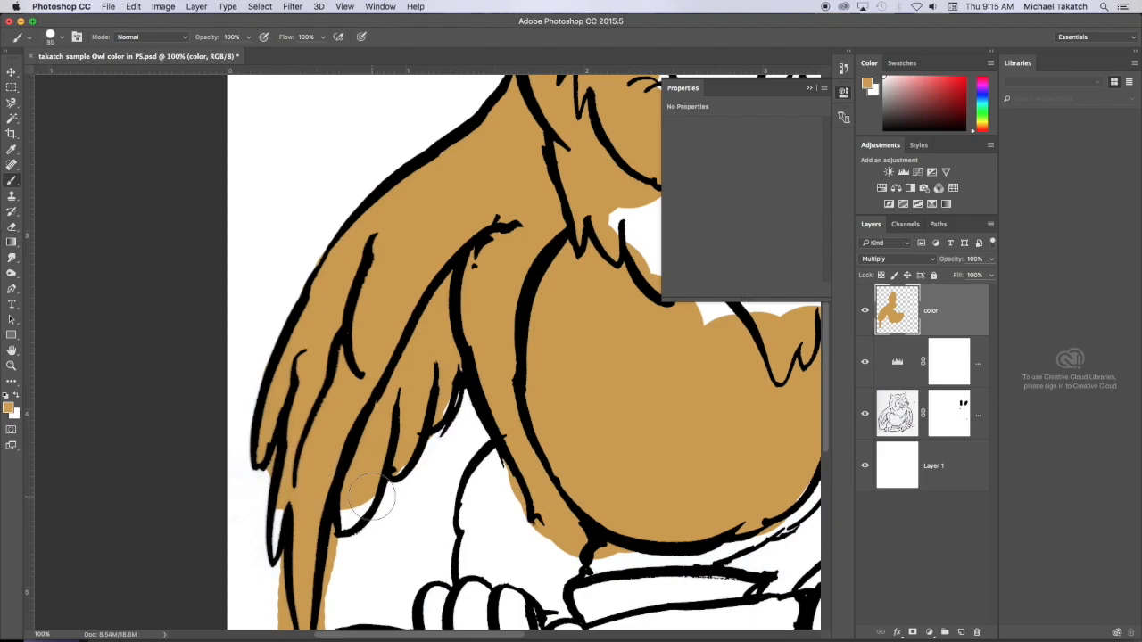
pyautogui.moveTo(343, 513)
pyautogui.mouseDown()
pyautogui.moveTo(305, 566)
pyautogui.moveTo(330, 562)
pyautogui.moveTo(335, 539)
pyautogui.moveTo(323, 620)
pyautogui.mouseUp()
pyautogui.press('e')
pyautogui.moveTo(498, 465); pyautogui.dragTo(394, 316)
pyautogui.moveTo(217, 489)
pyautogui.mouseDown()
pyautogui.moveTo(206, 520)
pyautogui.moveTo(216, 464)
pyautogui.moveTo(201, 520)
pyautogui.moveTo(178, 512)
pyautogui.moveTo(169, 500)
pyautogui.moveTo(195, 515)
pyautogui.moveTo(157, 459)
pyautogui.moveTo(178, 501)
pyautogui.mouseUp()
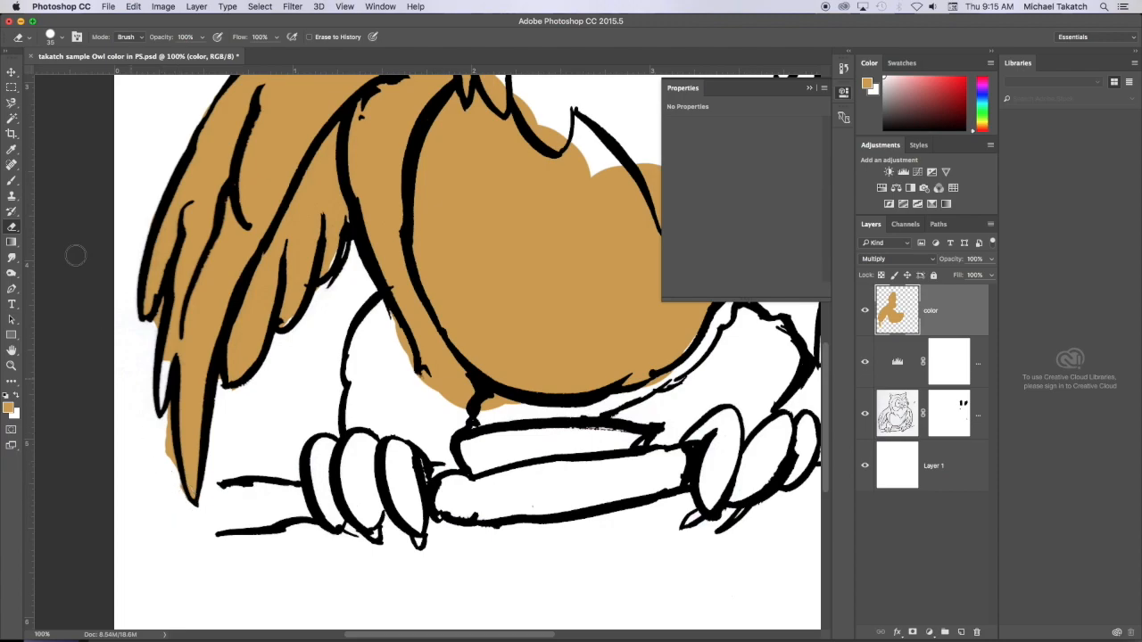
# - Try filling the area outside the tan paint, selected with the Magic Wand from the color layer alone, with red, and undo the fill
pyautogui.click(12, 118)
pyautogui.click(69, 130)
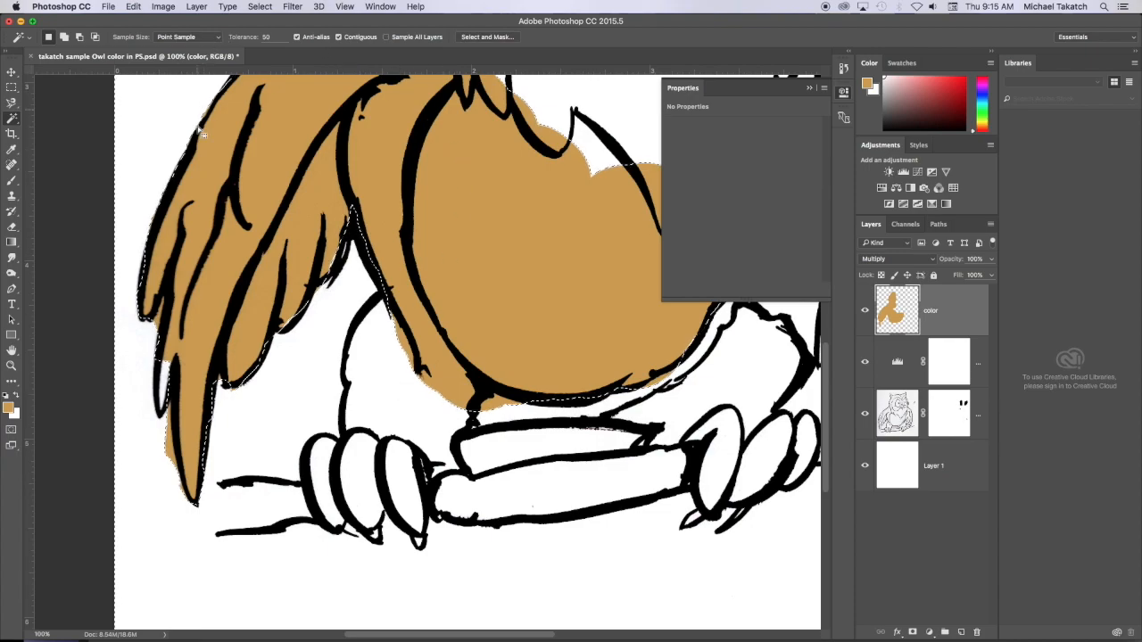
pyautogui.click(943, 85)
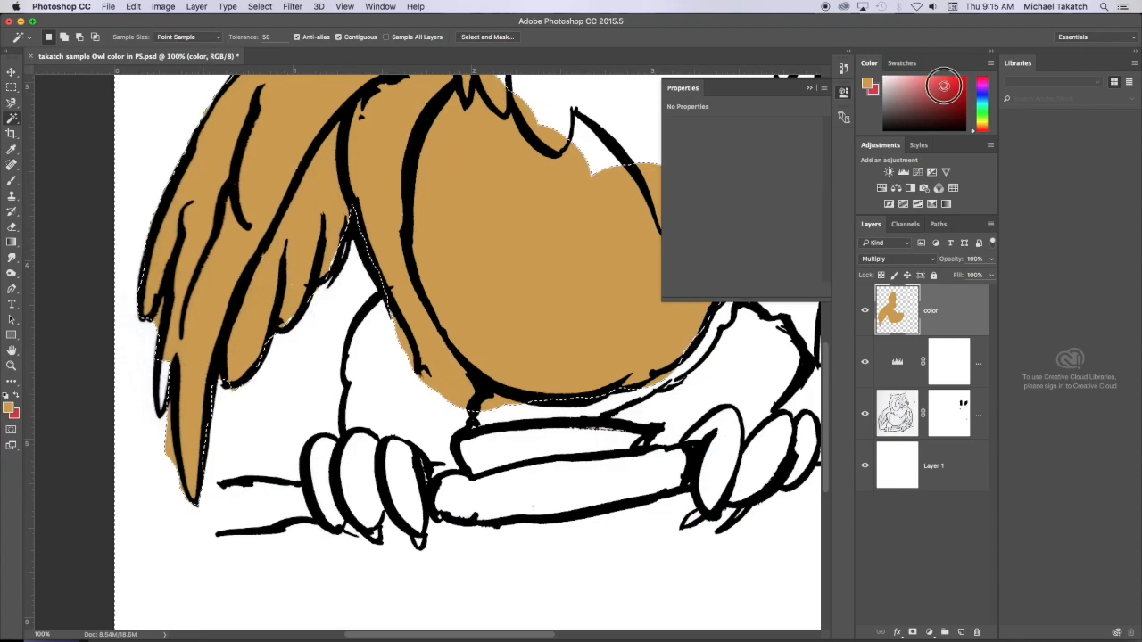
pyautogui.hotkey('alt', 'BackSpace')
pyautogui.press('super+BackSpace')
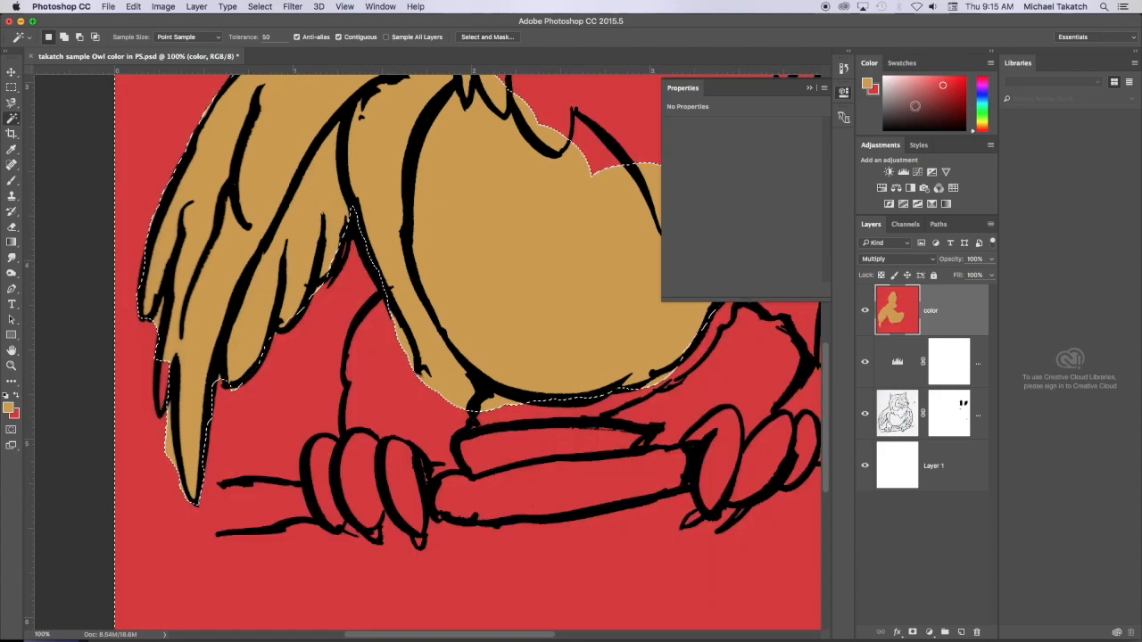
pyautogui.press('alt+super+z')
pyautogui.press('alt+super+z')
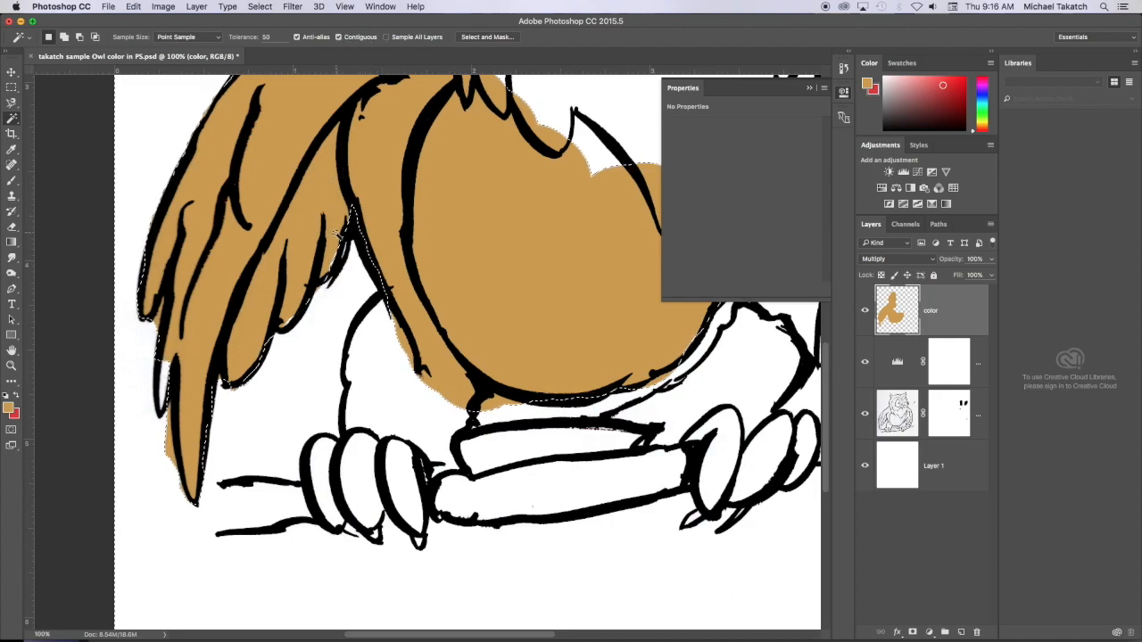
# - Make the Magic Wand sample all layers, and fill the left leg and the small unpainted gap below the beard with tan
pyautogui.click(393, 36)
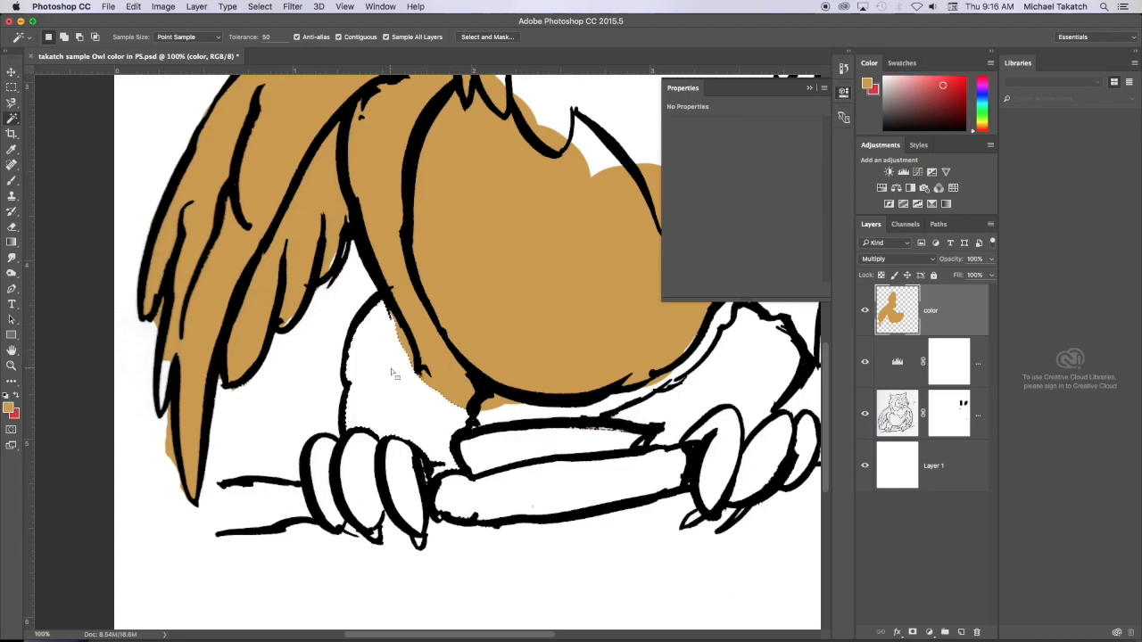
pyautogui.hotkey('alt', 'BackSpace')
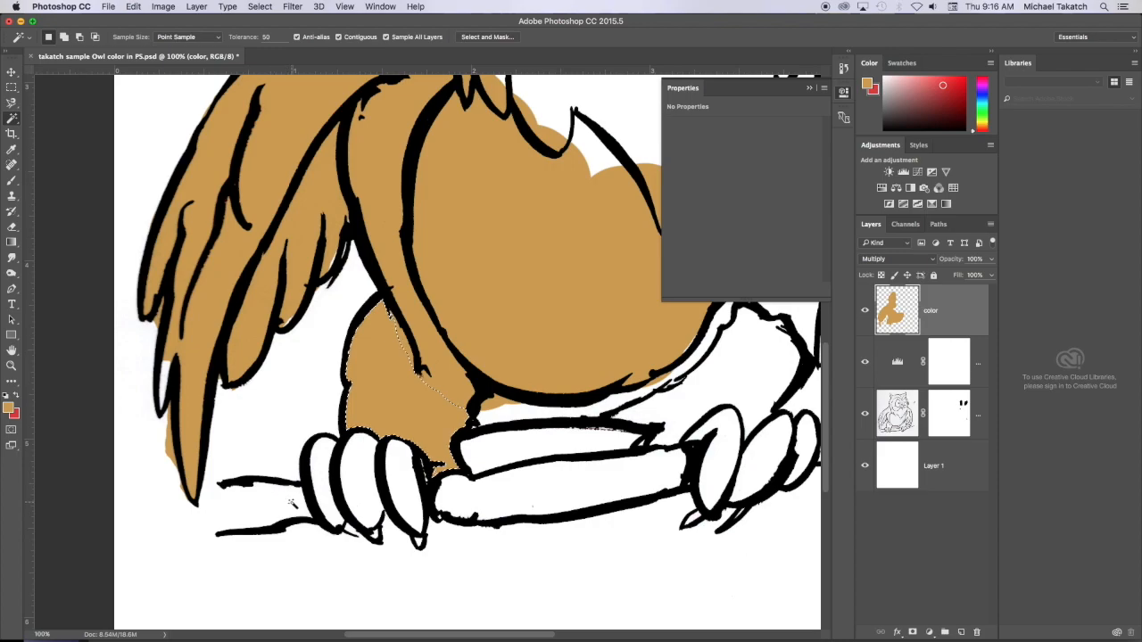
pyautogui.scroll(1, 572, 297)
pyautogui.scroll(5, 572, 297)
pyautogui.keyDown('shift'); pyautogui.click(607, 252); pyautogui.keyUp('shift')
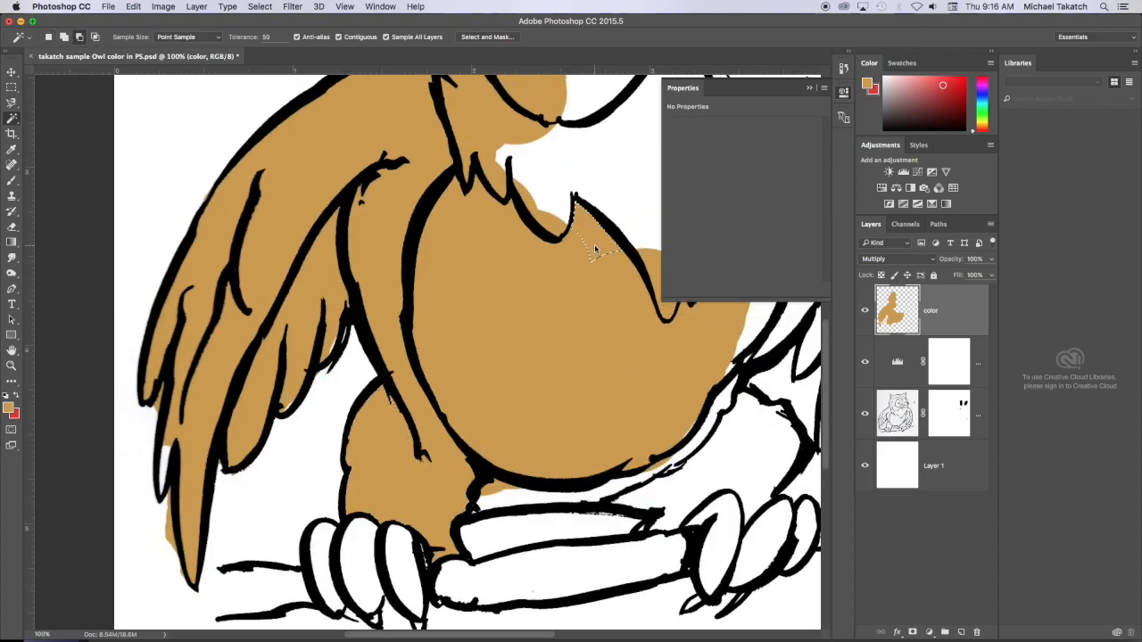
# - Select the unpainted parts of the owl's face, brow, right horn, beak and beard with the Magic Wand and fill them with tan
pyautogui.scroll(10, 608, 250)
pyautogui.hscroll(10, 486, 241)
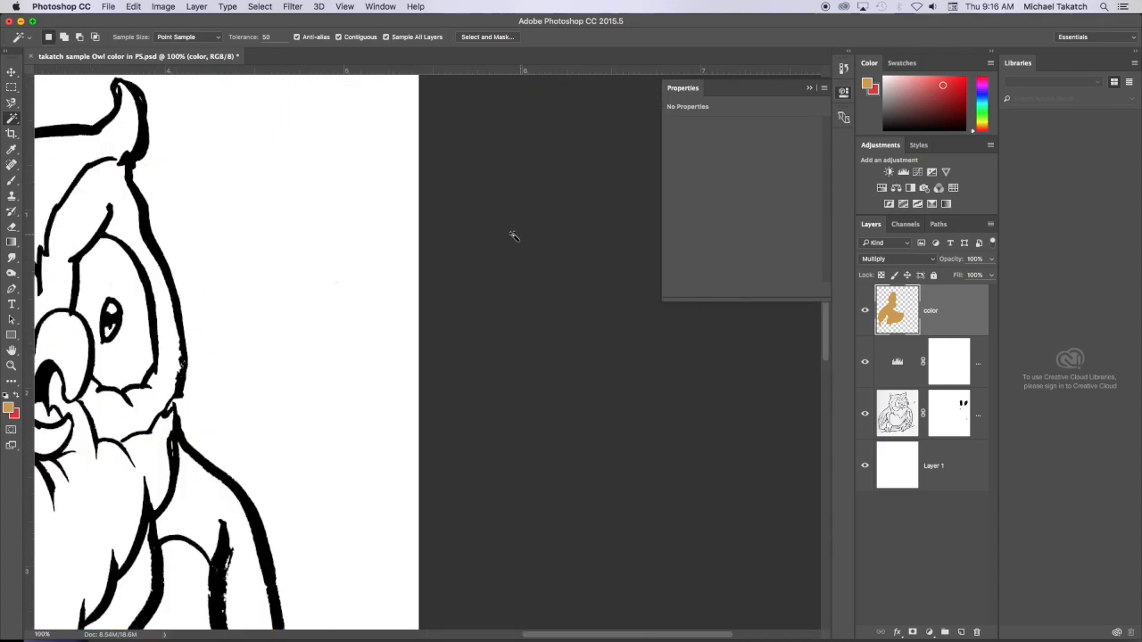
pyautogui.hscroll(-8, 486, 241)
pyautogui.keyDown('shift'); pyautogui.click(428, 207); pyautogui.keyUp('shift')
pyautogui.hotkey('alt', 'BackSpace')
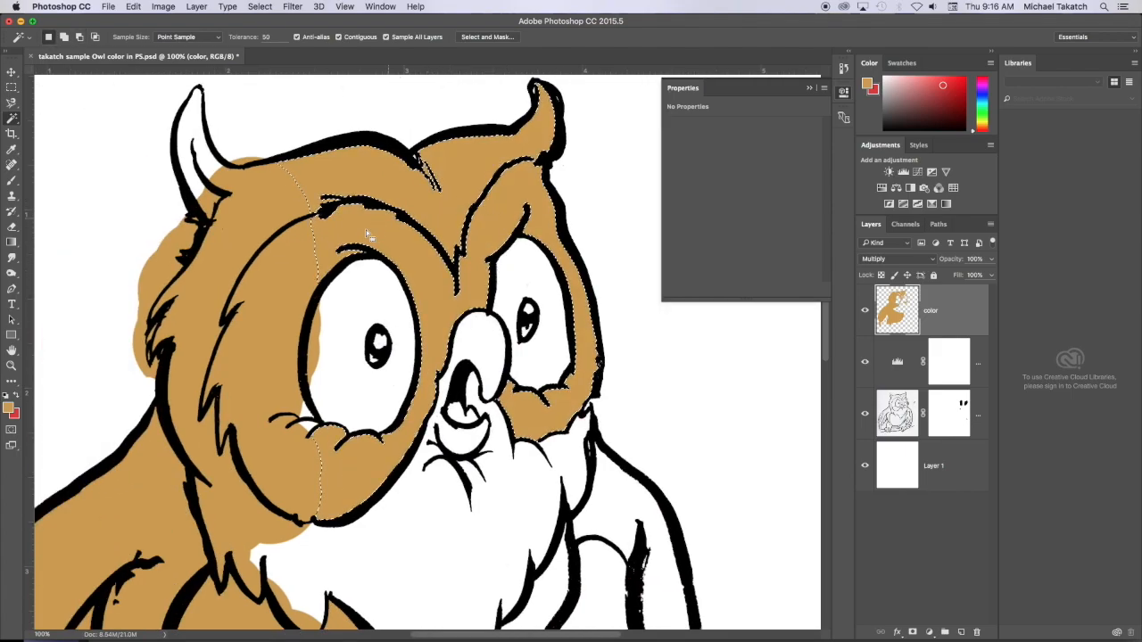
pyautogui.hotkey('ctrl', 'd')
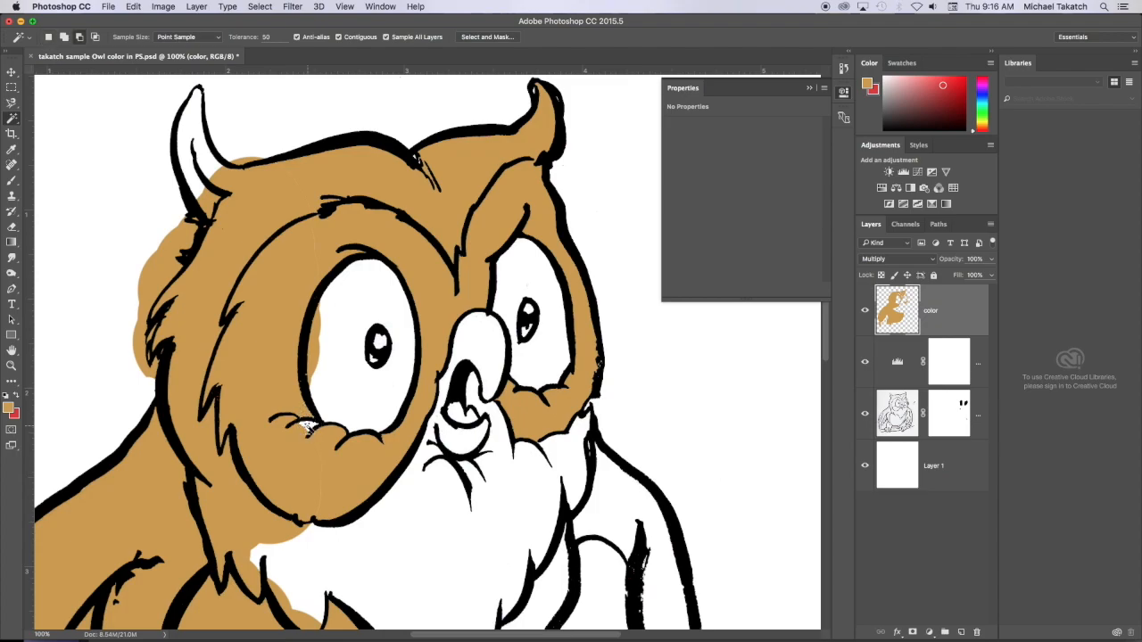
pyautogui.click(412, 508)
pyautogui.hotkey('alt', 'BackSpace')
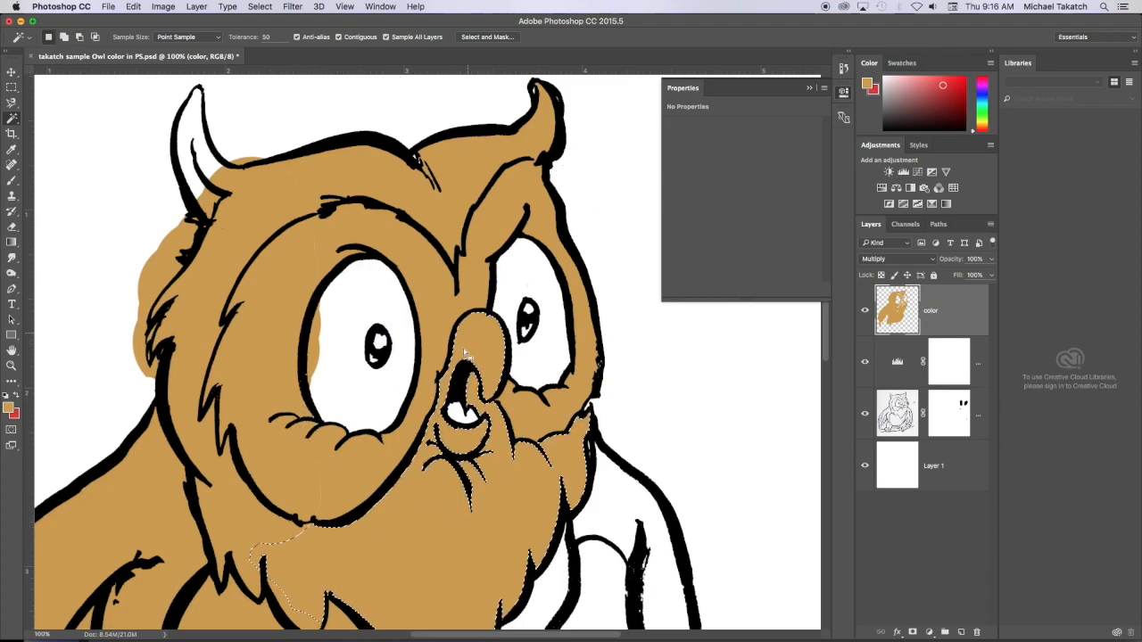
# - Fill the unpainted strip beside the belly and the right wing's feathers with tan using Magic Wand selections
pyautogui.scroll(-10, 455, 478)
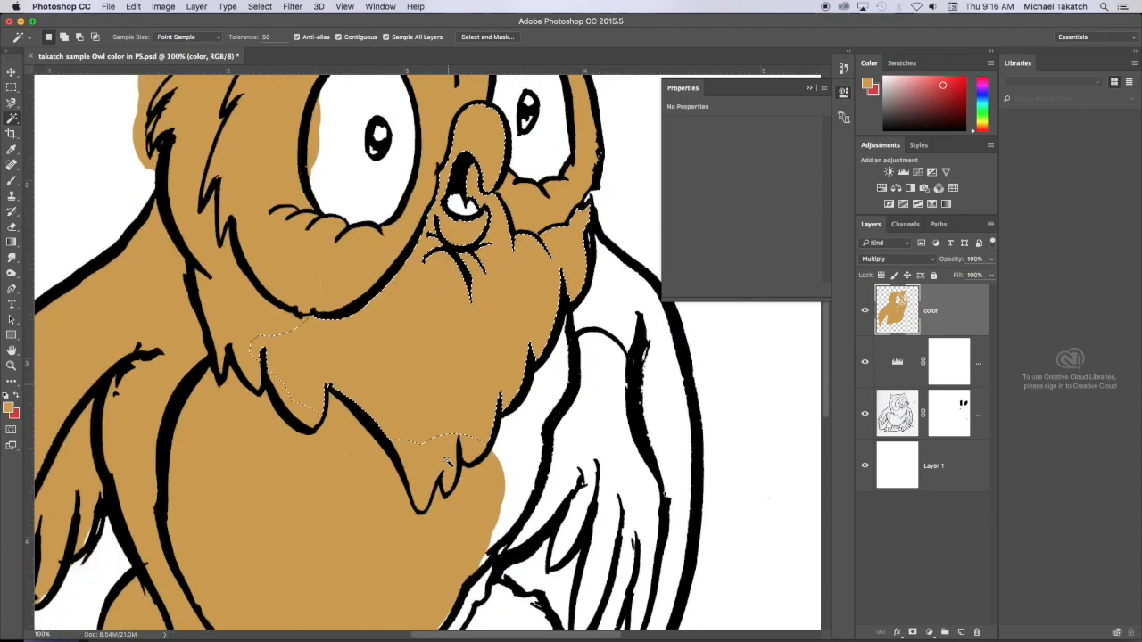
pyautogui.keyDown('shift'); pyautogui.click(522, 374); pyautogui.keyUp('shift')
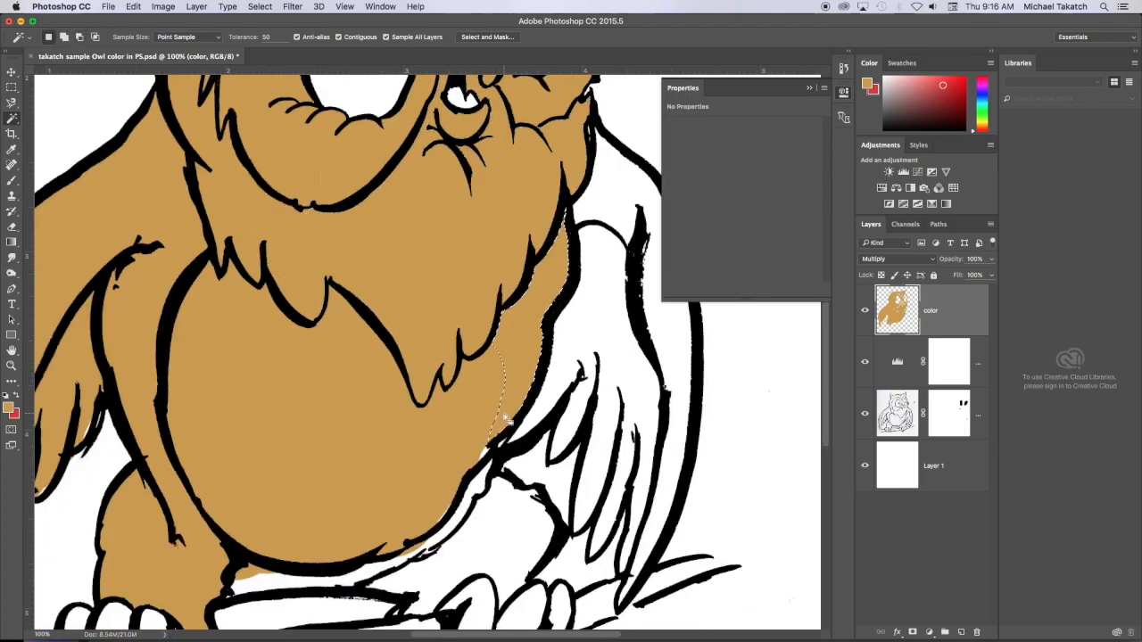
pyautogui.hotkey('alt', 'BackSpace')
pyautogui.click(606, 337)
pyautogui.hotkey('alt', 'BackSpace')
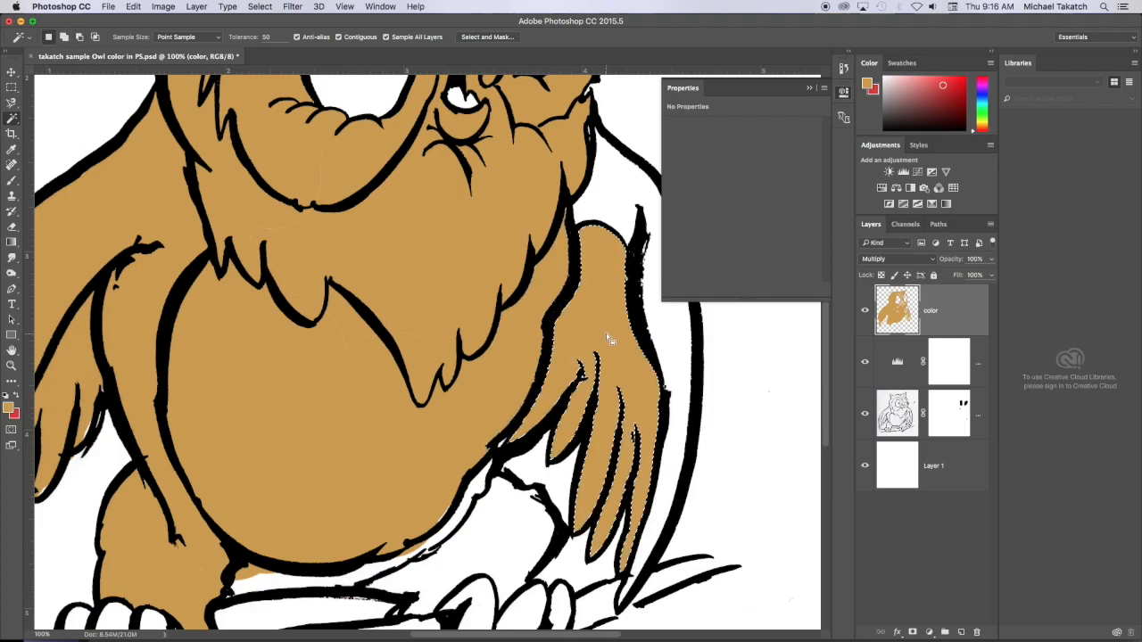
# - Fill the right leg and the narrow strip beneath the belly with tan using Magic Wand selections
pyautogui.scroll(-5, 589, 357)
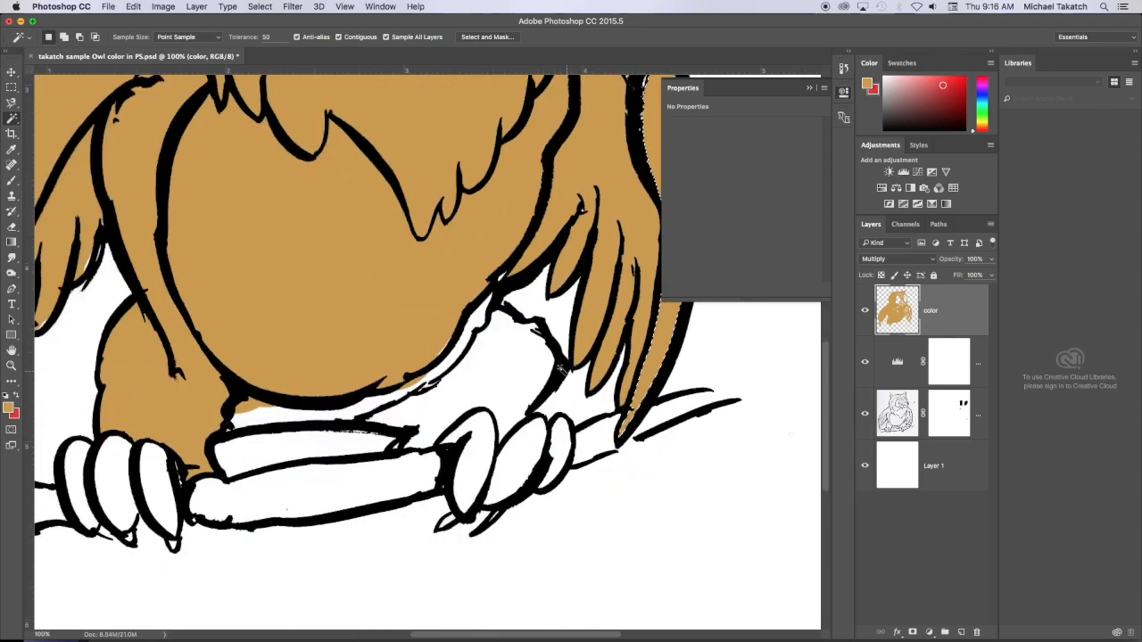
pyautogui.keyDown('shift'); pyautogui.click(495, 359); pyautogui.keyUp('shift')
pyautogui.hotkey('alt', 'BackSpace')
pyautogui.keyDown('shift'); pyautogui.click(475, 321); pyautogui.keyUp('shift')
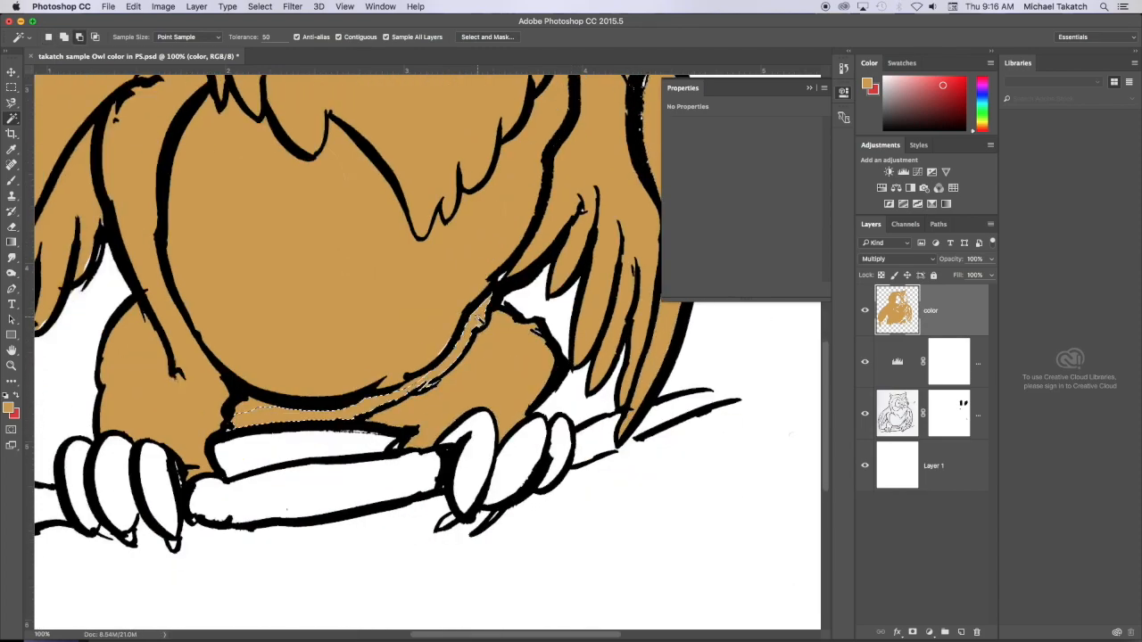
pyautogui.click(521, 285)
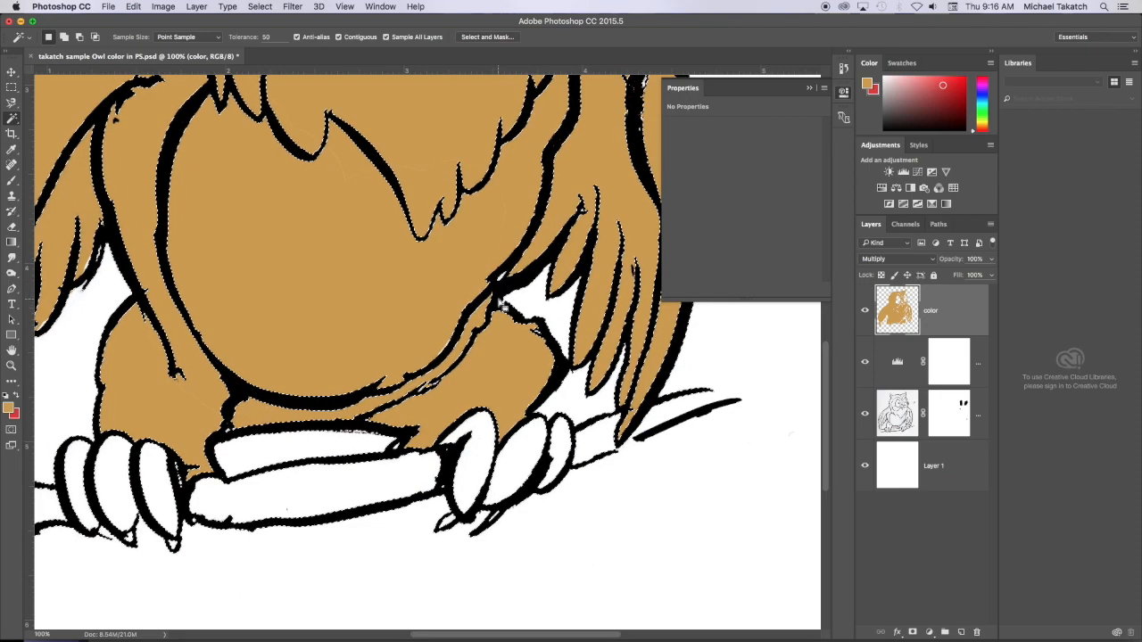
# - Fill the left horn and the small unpainted feather tip on the left wing with tan using Magic Wand selections
pyautogui.press('super+minus')
pyautogui.press('super+minus')
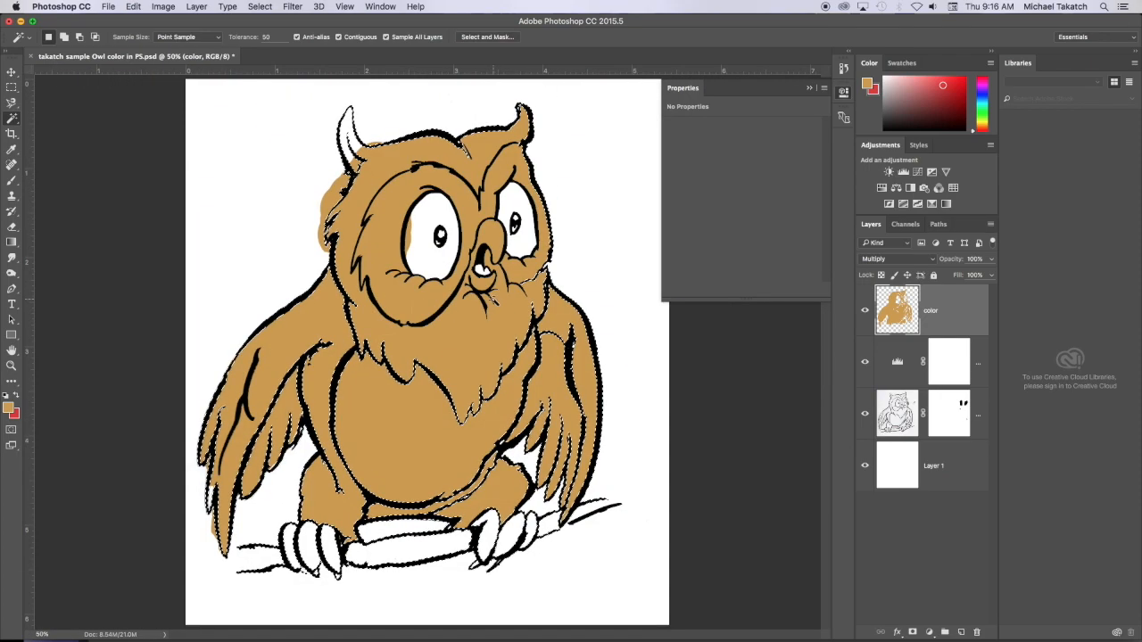
pyautogui.press('super+d')
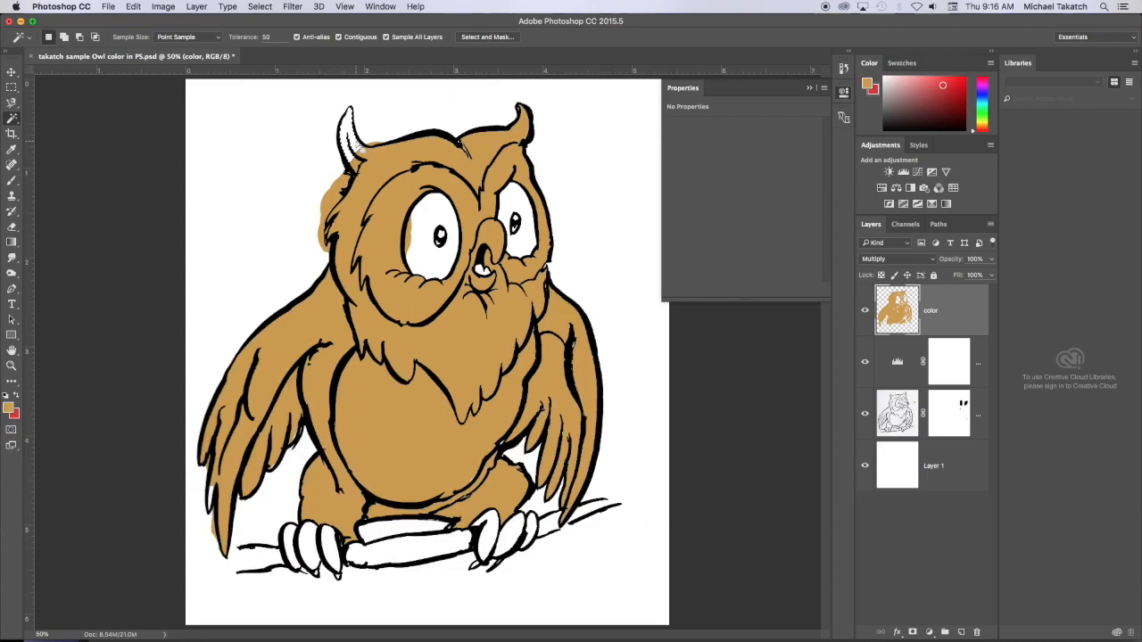
pyautogui.hotkey('alt', 'BackSpace')
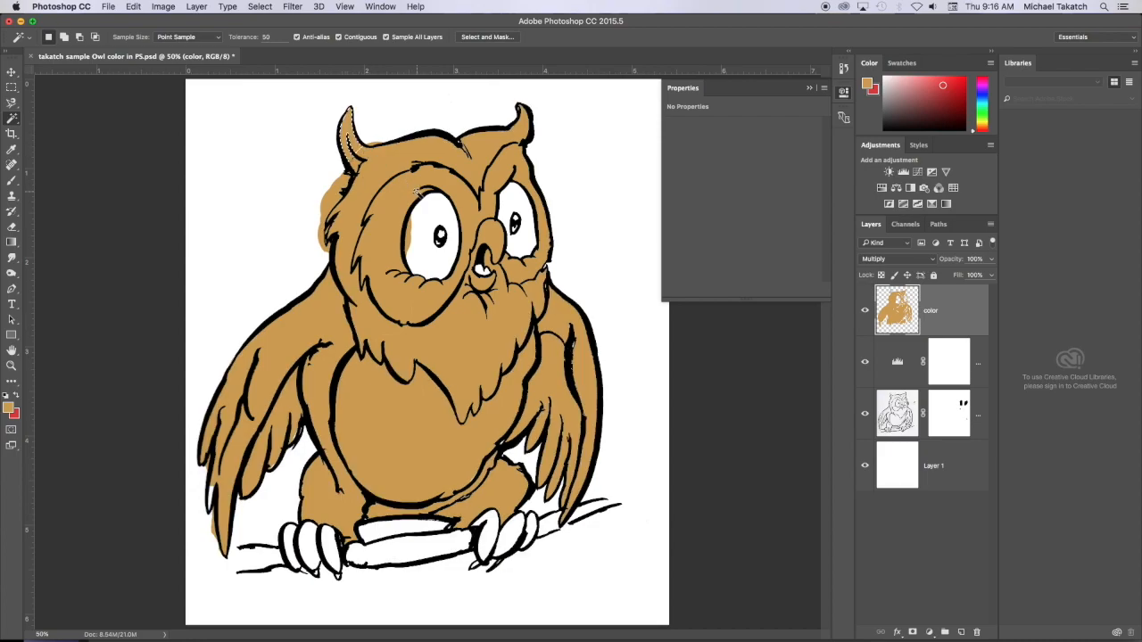
pyautogui.press('super+d')
pyautogui.press('super+d')
pyautogui.click(211, 496)
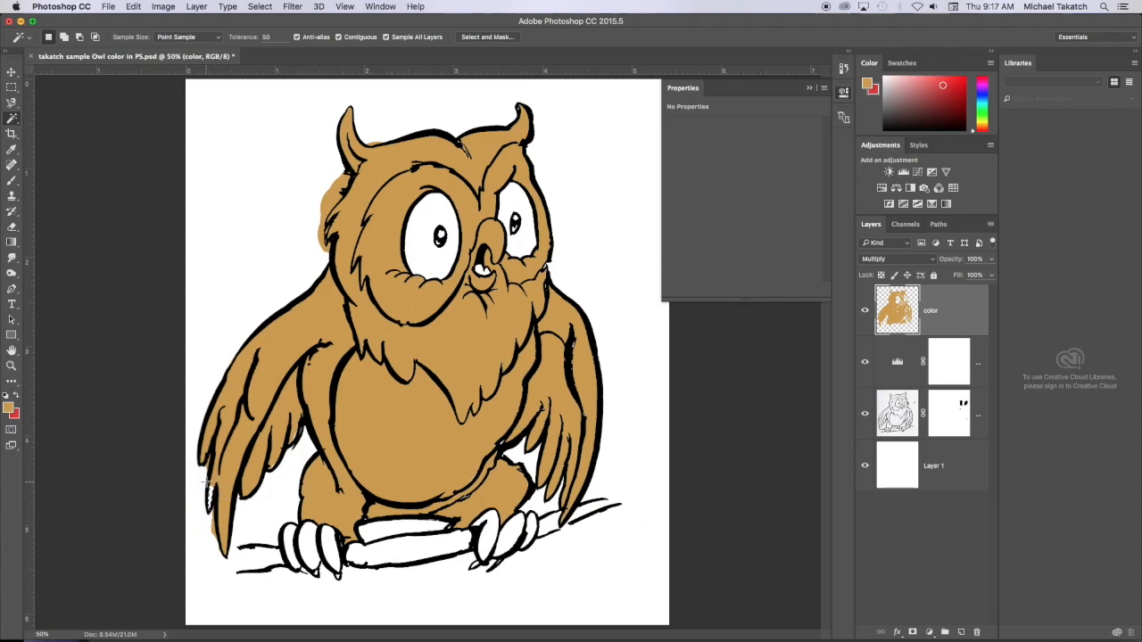
pyautogui.hotkey('alt', 'BackSpace')
# - Toggle the visibility of the color layer and the line drawing layer to inspect the flat color
pyautogui.click(864, 311)
pyautogui.click(865, 311)
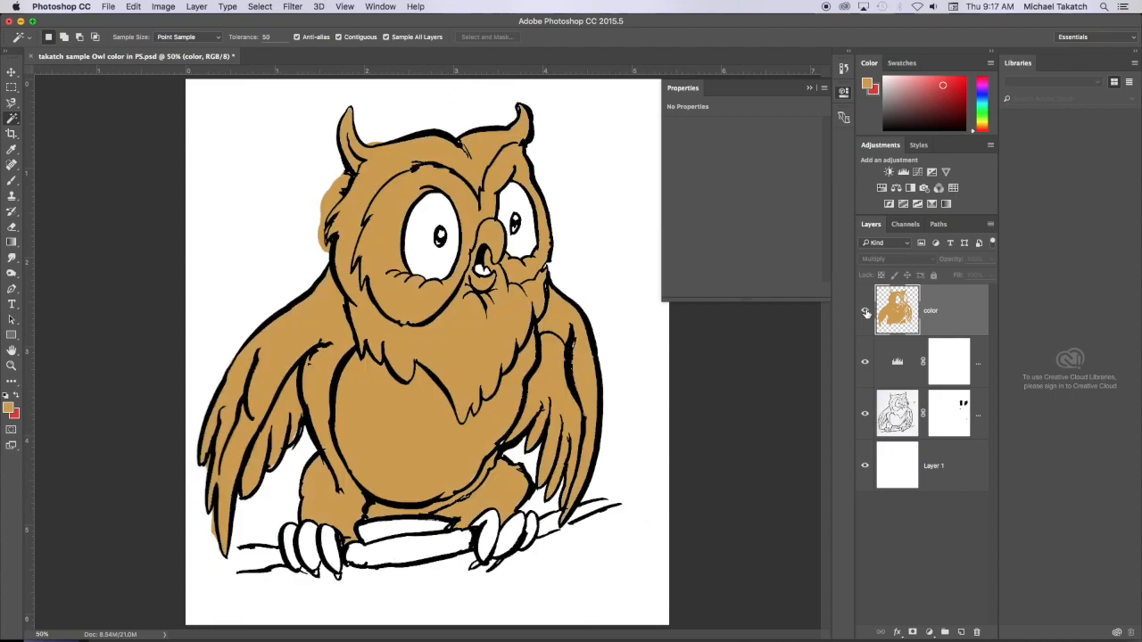
pyautogui.click(866, 415)
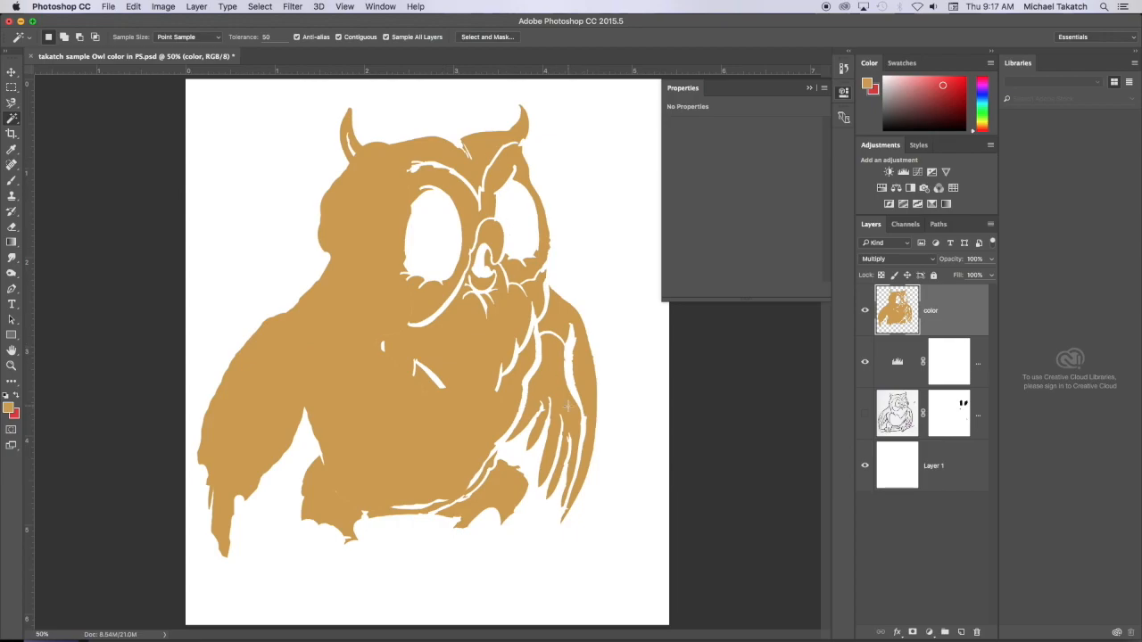
pyautogui.click(865, 415)
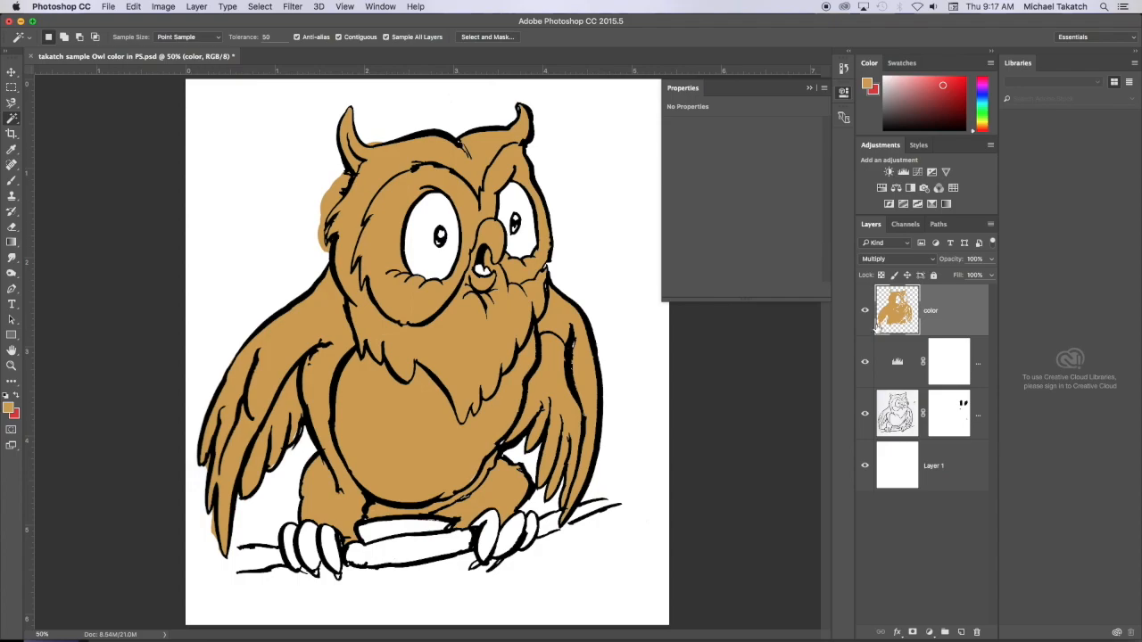
# - Lock the color layer's transparent pixels and set up a soft brush with a darker brown at 55% opacity
pyautogui.press('super+equal')
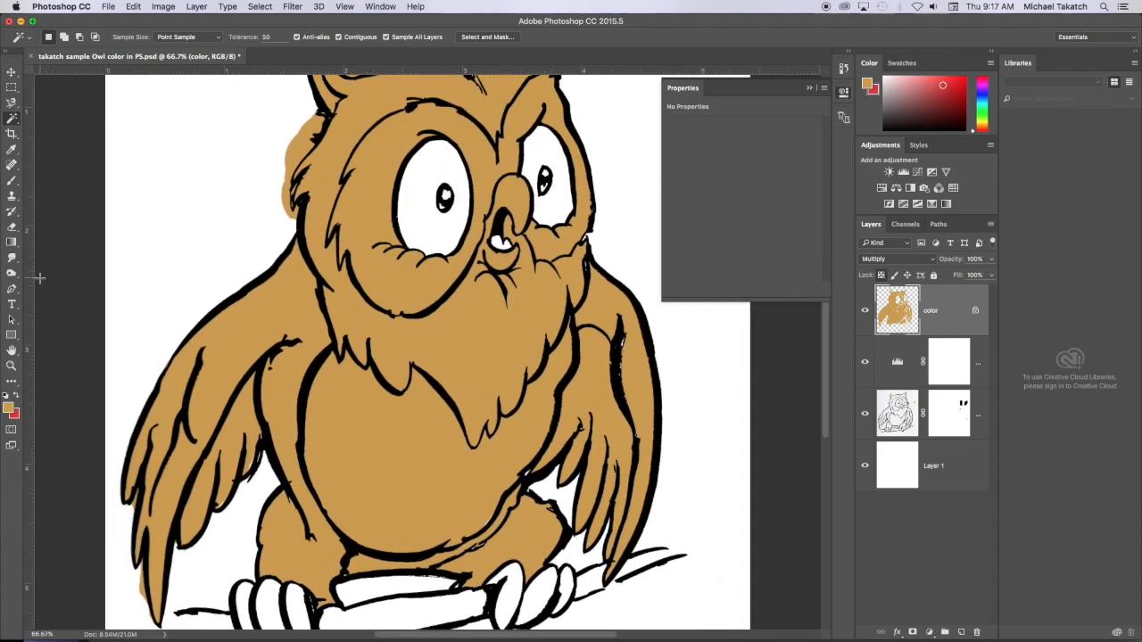
pyautogui.press('b')
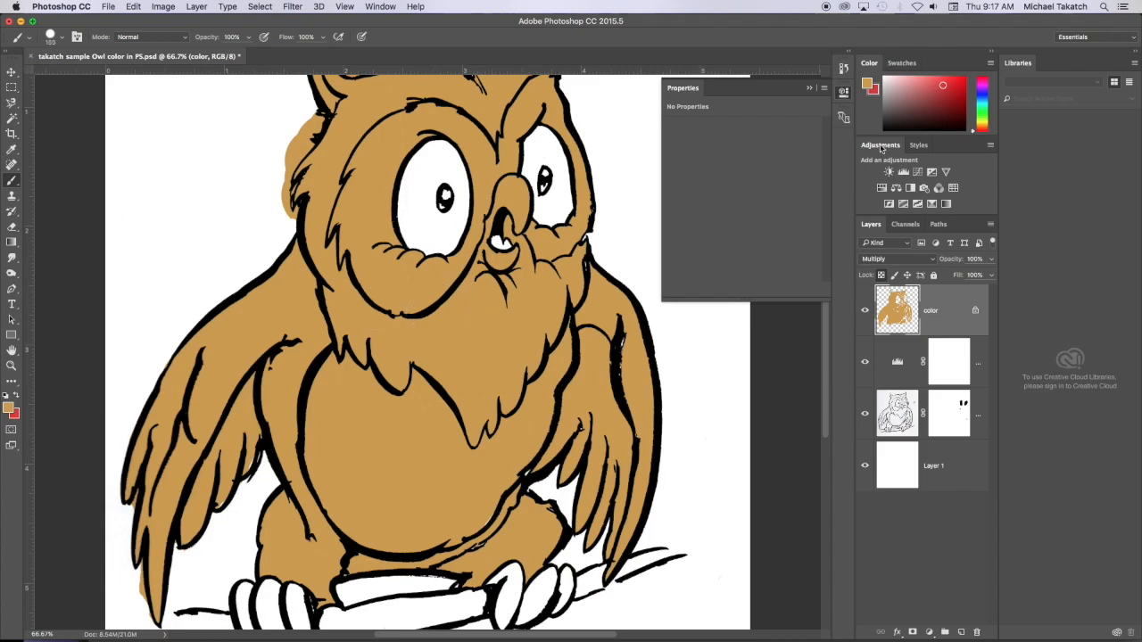
pyautogui.click(8, 411)
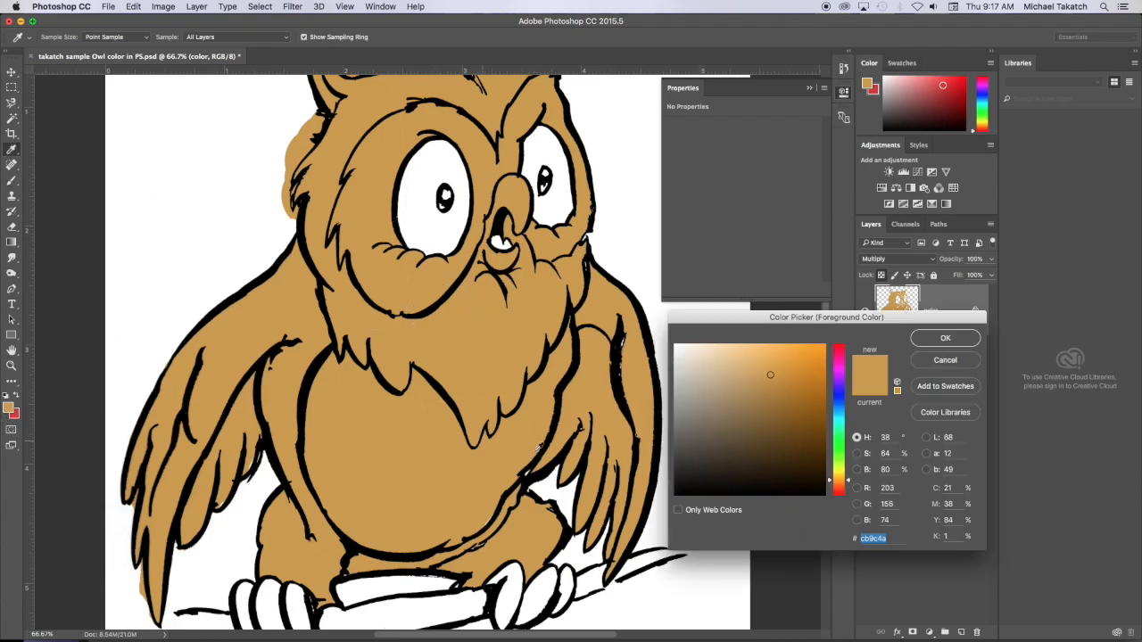
pyautogui.click(933, 343)
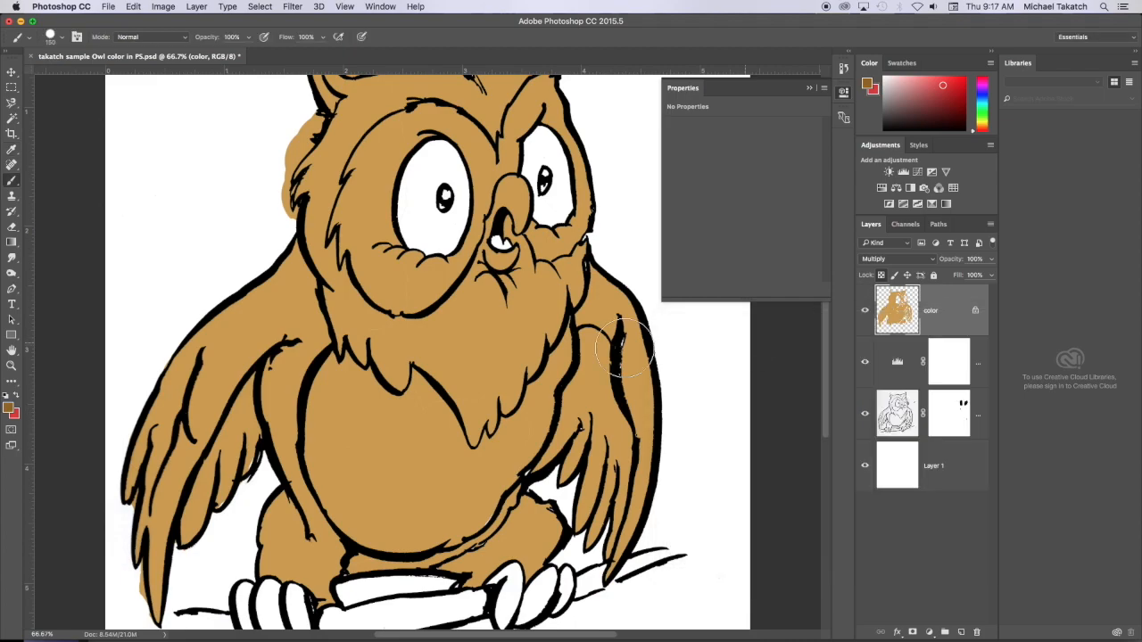
pyautogui.click(246, 40)
pyautogui.click(222, 54)
pyautogui.moveTo(224, 286)
pyautogui.mouseDown()
pyautogui.moveTo(172, 375)
pyautogui.moveTo(209, 311)
pyautogui.mouseUp()
pyautogui.press('super+z')
pyautogui.click(56, 39)
pyautogui.click(24, 153)
pyautogui.click(49, 37)
# - Try shading the wings, lower belly and left leg with the darker brown brush directly on the color layer
pyautogui.moveTo(255, 254)
pyautogui.mouseDown()
pyautogui.moveTo(220, 321)
pyautogui.moveTo(239, 287)
pyautogui.moveTo(169, 368)
pyautogui.moveTo(204, 327)
pyautogui.moveTo(152, 432)
pyautogui.mouseUp()
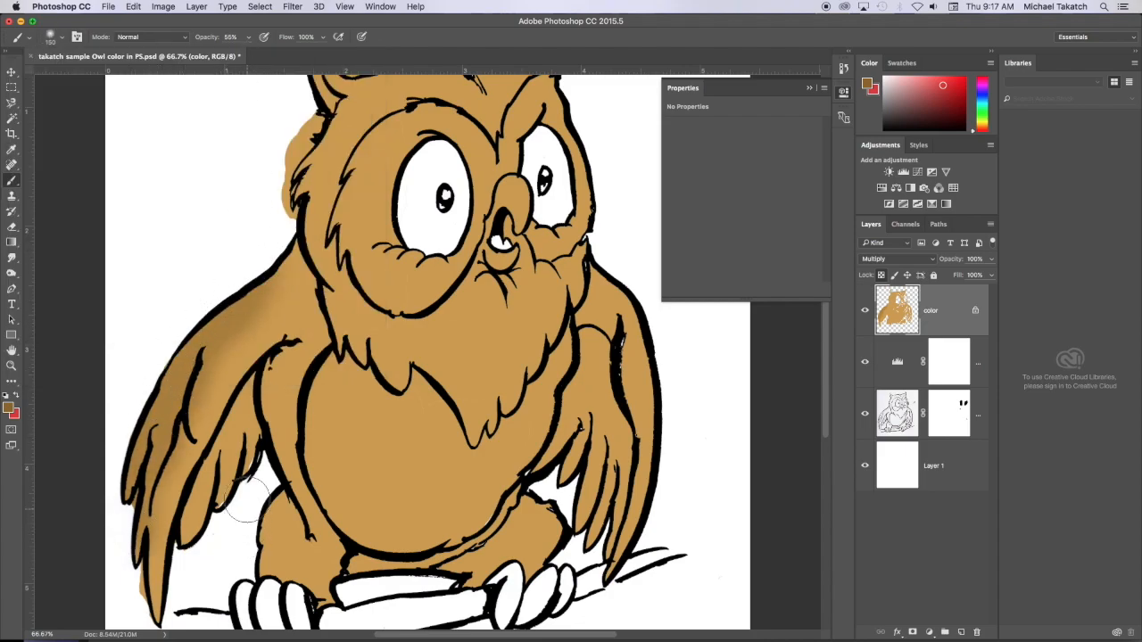
pyautogui.moveTo(658, 366); pyautogui.dragTo(629, 433)
pyautogui.moveTo(599, 492)
pyautogui.mouseDown()
pyautogui.moveTo(634, 365)
pyautogui.moveTo(587, 462)
pyautogui.moveTo(575, 439)
pyautogui.moveTo(587, 504)
pyautogui.moveTo(627, 531)
pyautogui.moveTo(643, 413)
pyautogui.moveTo(639, 326)
pyautogui.mouseUp()
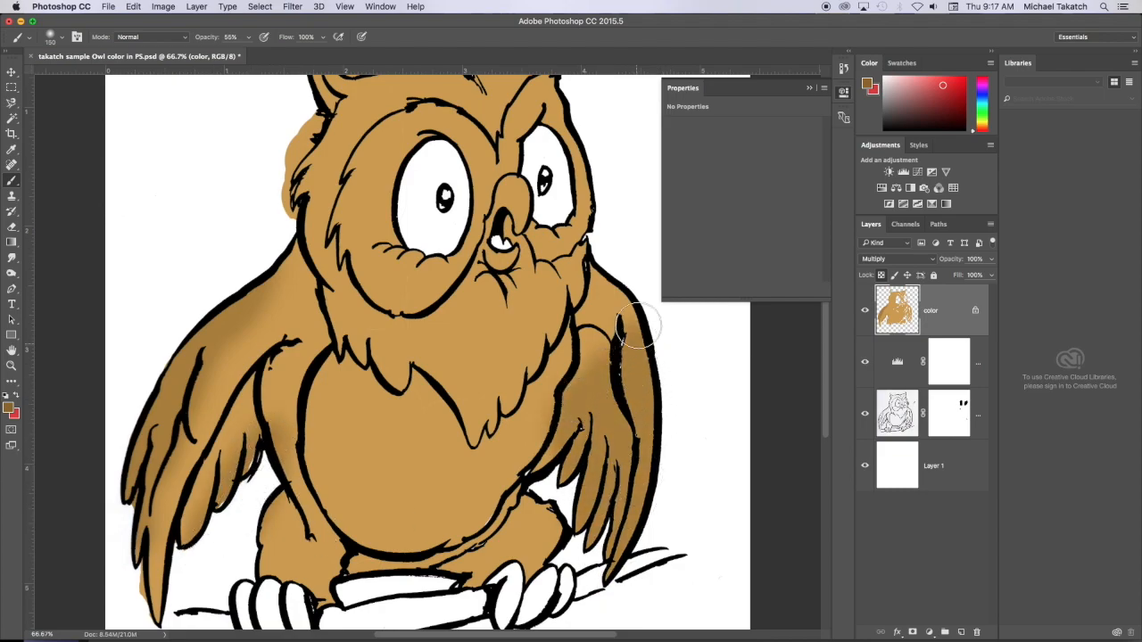
pyautogui.moveTo(334, 486)
pyautogui.mouseDown()
pyautogui.moveTo(424, 527)
pyautogui.moveTo(330, 513)
pyautogui.moveTo(482, 520)
pyautogui.moveTo(287, 499)
pyautogui.mouseUp()
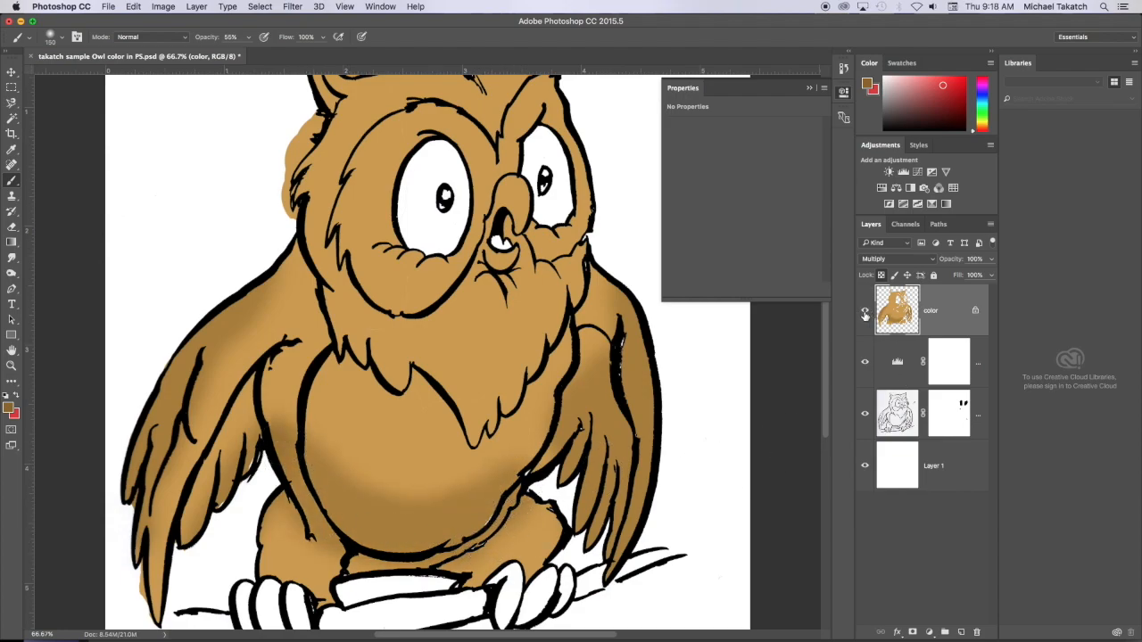
# - Undo the brown shading strokes made on the color layer
pyautogui.press('alt+super+z')
pyautogui.press('alt+super+z')
pyautogui.press('alt+super+z')
pyautogui.press('alt+super+z')
pyautogui.press('alt+super+z')
pyautogui.press('alt+super+z')
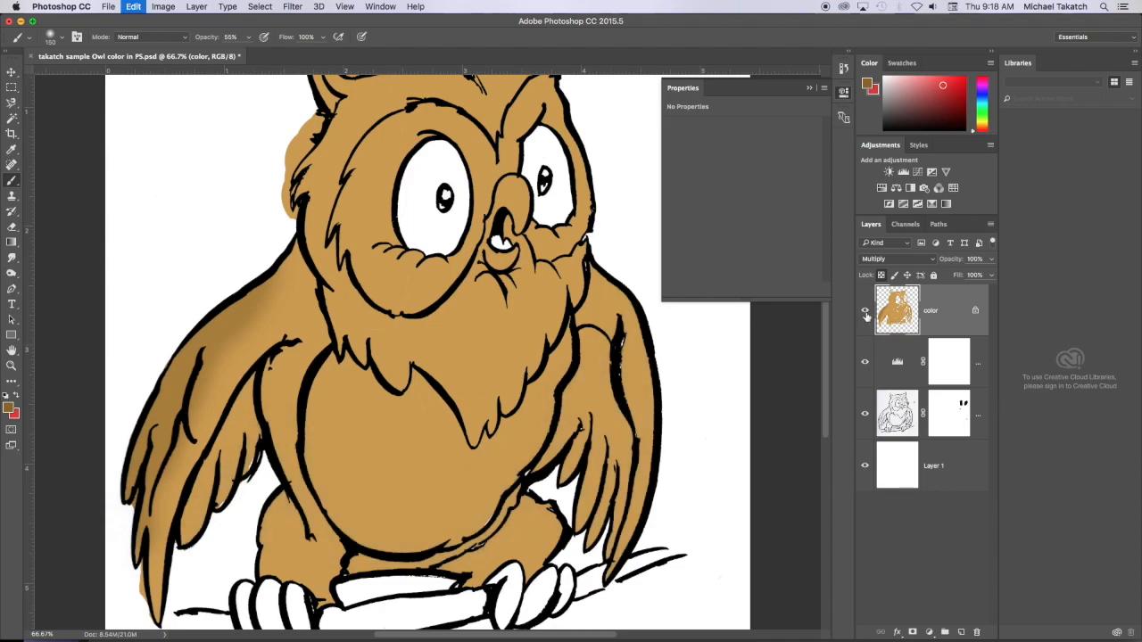
pyautogui.press('alt+super+z')
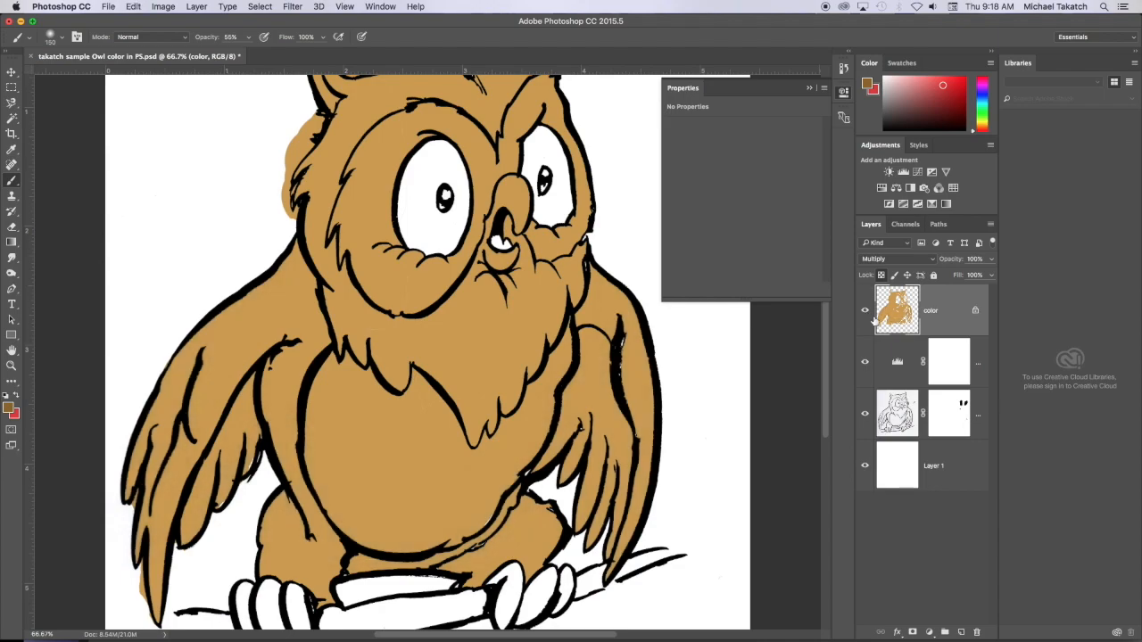
# - Create a new layer named "tone" above the color layer and clip it to the color layer
pyautogui.click(961, 632)
pyautogui.doubleClick(934, 312)
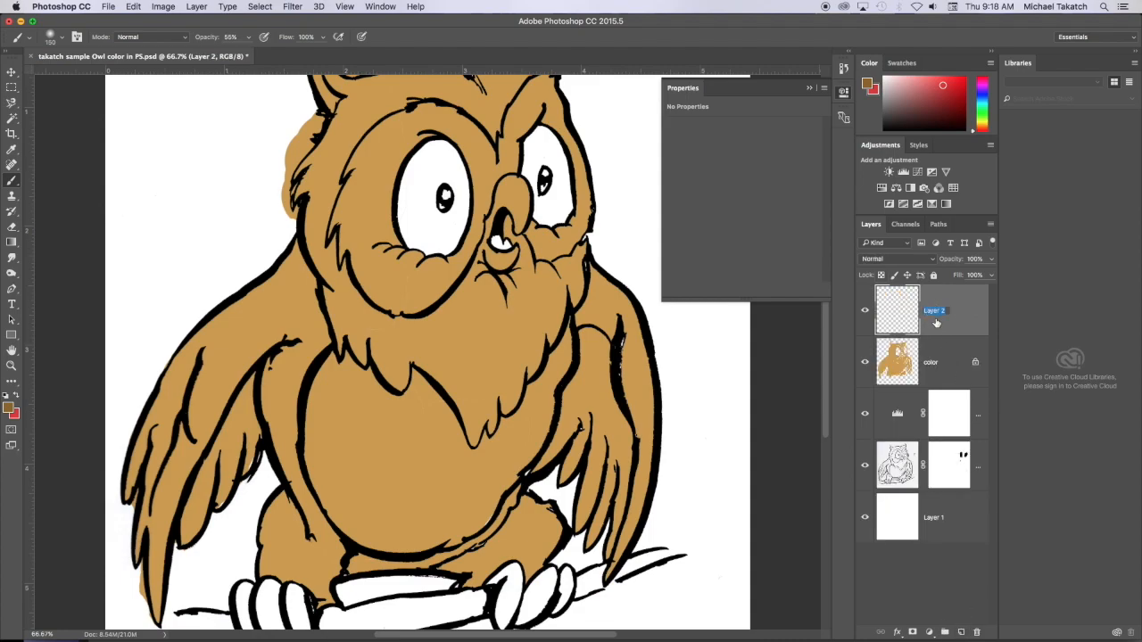
pyautogui.write('tone')
pyautogui.moveTo(169, 403)
pyautogui.mouseDown()
pyautogui.moveTo(259, 353)
pyautogui.moveTo(232, 426)
pyautogui.moveTo(286, 386)
pyautogui.moveTo(313, 405)
pyautogui.moveTo(227, 330)
pyautogui.moveTo(202, 348)
pyautogui.mouseUp()
pyautogui.press('super+z')
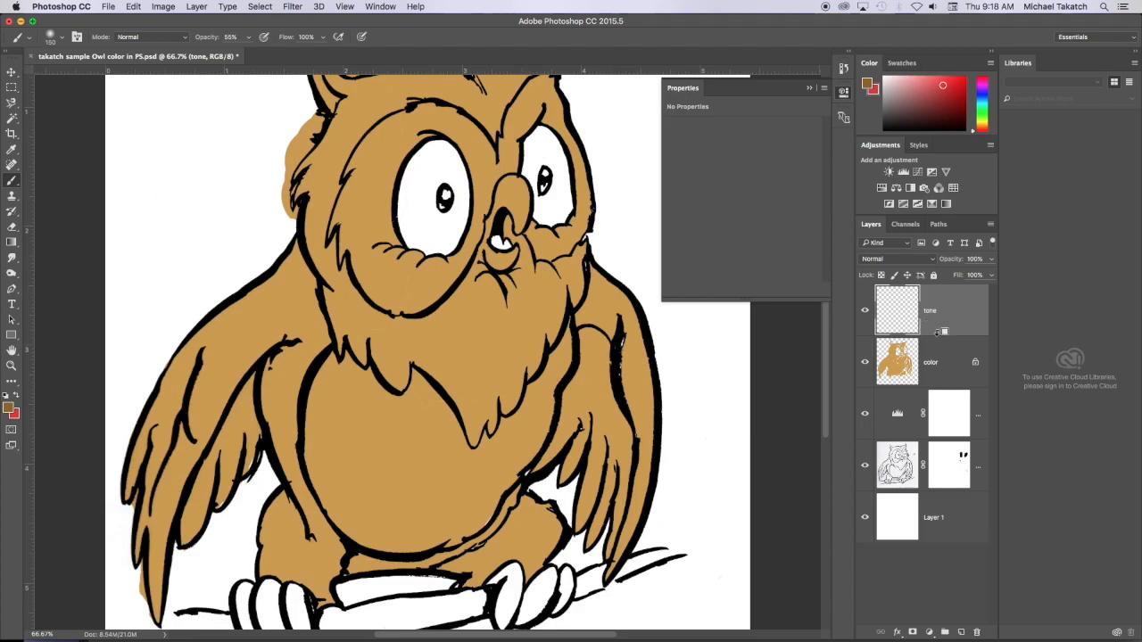
pyautogui.keyDown('alt'); pyautogui.click(936, 330); pyautogui.keyUp('alt')
# - Brush darker brown shading on the tone layer over the wings, legs, lower belly, beard and the area beneath the beard
pyautogui.moveTo(201, 437)
pyautogui.mouseDown()
pyautogui.moveTo(258, 356)
pyautogui.moveTo(285, 401)
pyautogui.moveTo(233, 385)
pyautogui.moveTo(158, 258)
pyautogui.moveTo(165, 410)
pyautogui.moveTo(218, 518)
pyautogui.moveTo(266, 469)
pyautogui.moveTo(272, 549)
pyautogui.moveTo(384, 579)
pyautogui.moveTo(527, 536)
pyautogui.mouseUp()
pyautogui.moveTo(655, 393)
pyautogui.mouseDown()
pyautogui.moveTo(640, 435)
pyautogui.moveTo(640, 504)
pyautogui.moveTo(628, 448)
pyautogui.moveTo(599, 454)
pyautogui.moveTo(583, 428)
pyautogui.moveTo(598, 402)
pyautogui.moveTo(562, 375)
pyautogui.mouseUp()
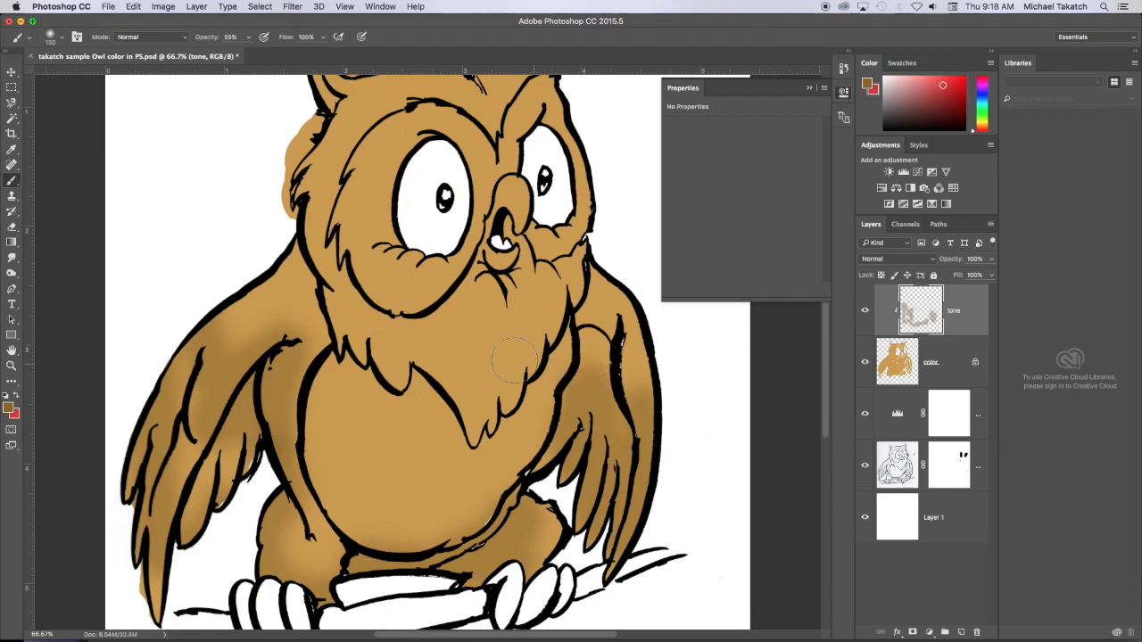
pyautogui.moveTo(325, 312)
pyautogui.mouseDown()
pyautogui.moveTo(505, 415)
pyautogui.moveTo(590, 286)
pyautogui.moveTo(551, 339)
pyautogui.moveTo(339, 393)
pyautogui.mouseUp()
pyautogui.moveTo(321, 124)
pyautogui.mouseDown()
pyautogui.moveTo(301, 246)
pyautogui.moveTo(321, 156)
pyautogui.moveTo(318, 277)
pyautogui.mouseUp()
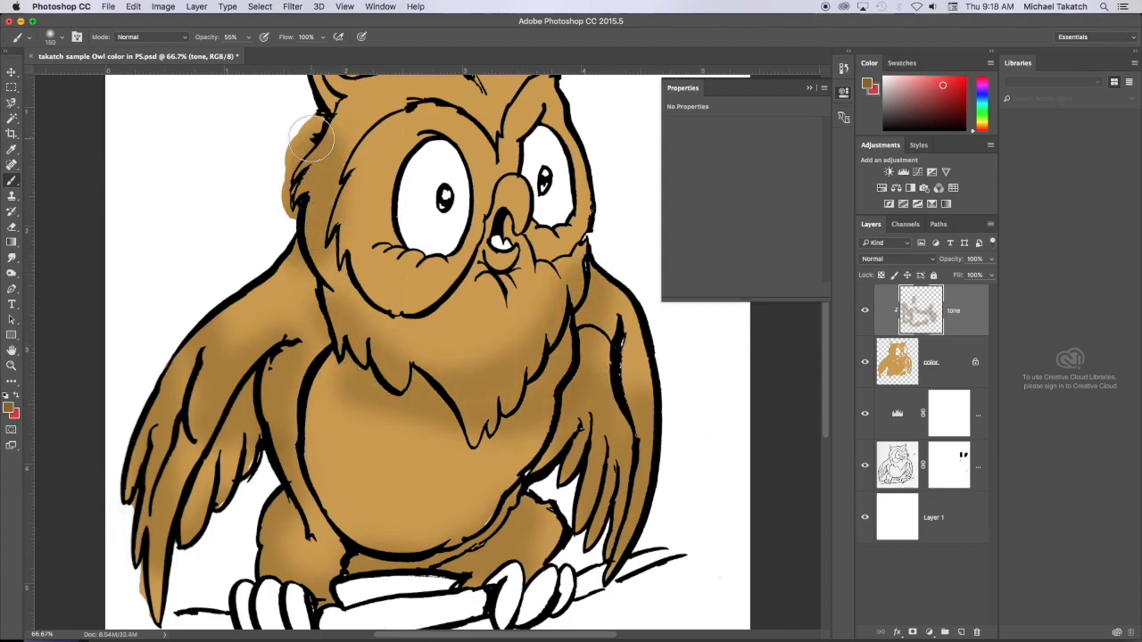
pyautogui.press('super+z')
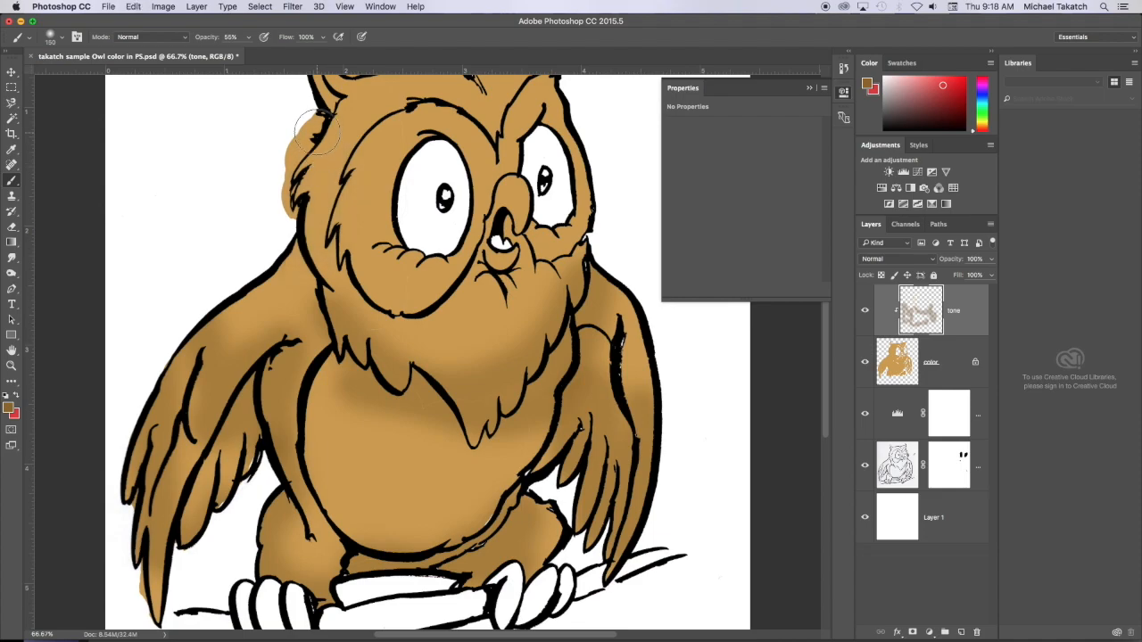
# - Unlock the color layer's transparent pixels and delete the stray tan outside the left side of the head using the Magic Wand
pyautogui.click(958, 361)
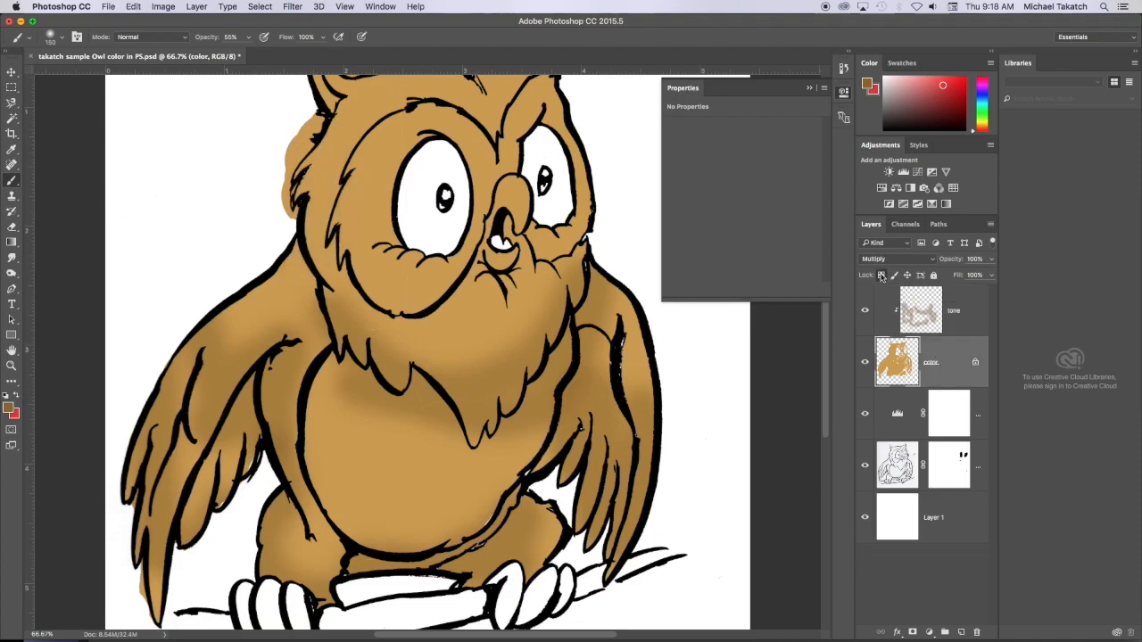
pyautogui.press('w')
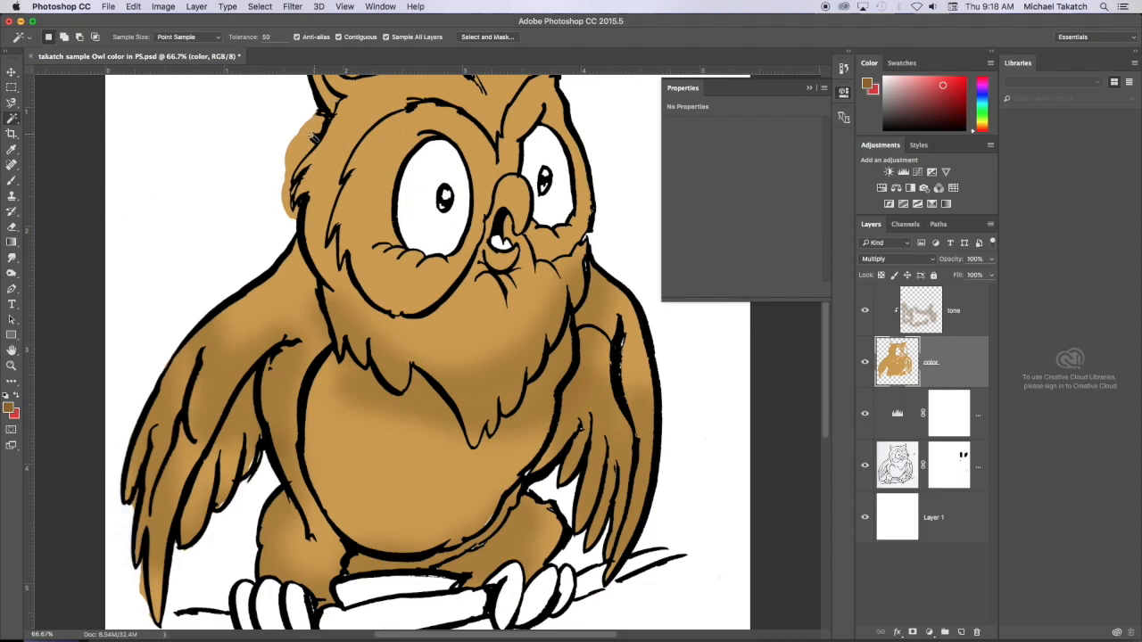
pyautogui.click(303, 148)
pyautogui.press('Delete')
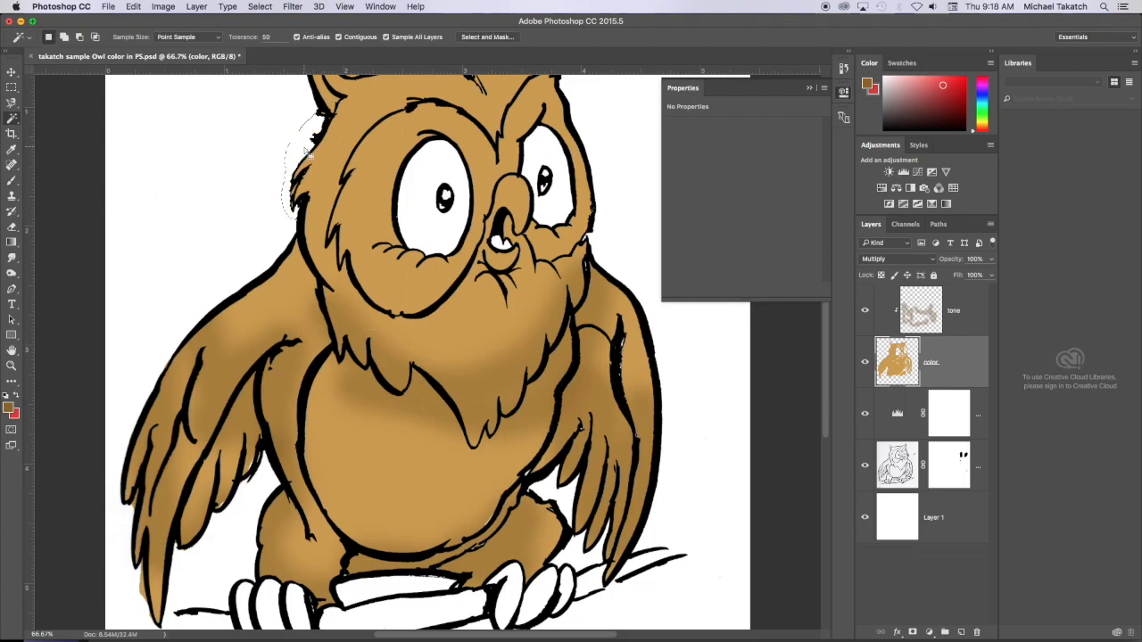
pyautogui.press('super+d')
pyautogui.press('super+minus')
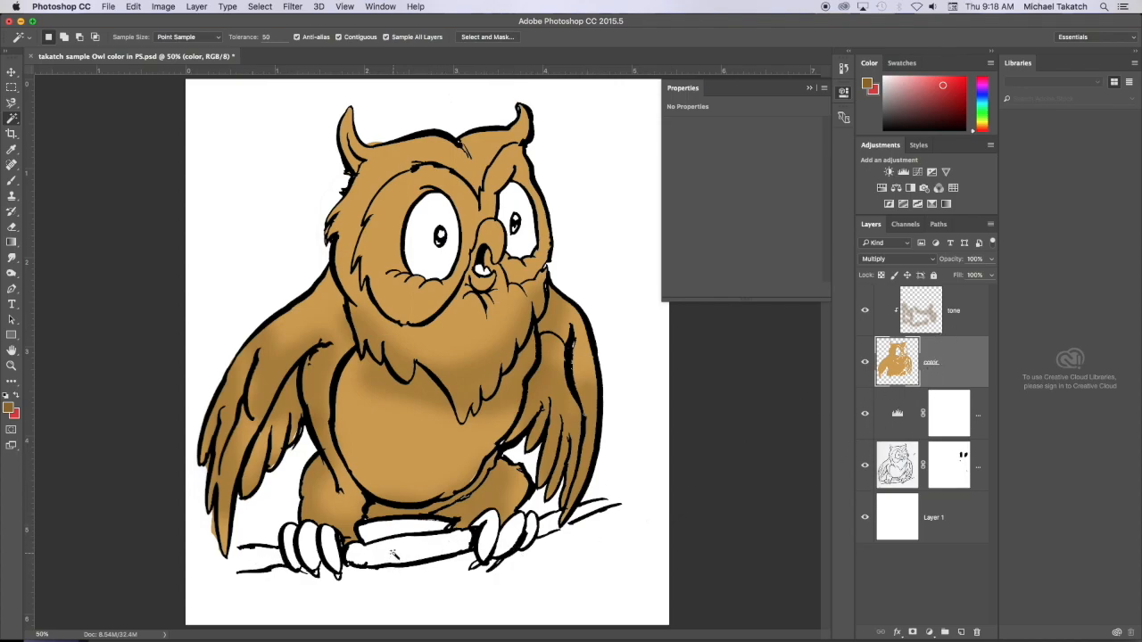
# - Choose purple as the background color and fill the middle section of the branch with it on the color layer
pyautogui.press('super+plus')
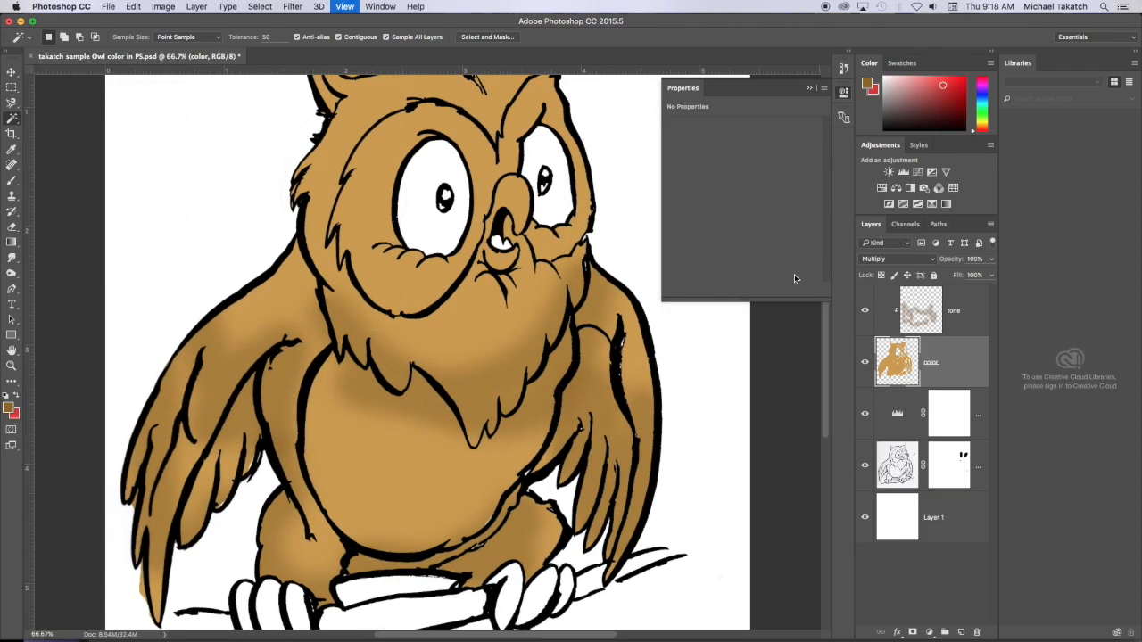
pyautogui.moveTo(981, 98); pyautogui.dragTo(982, 90)
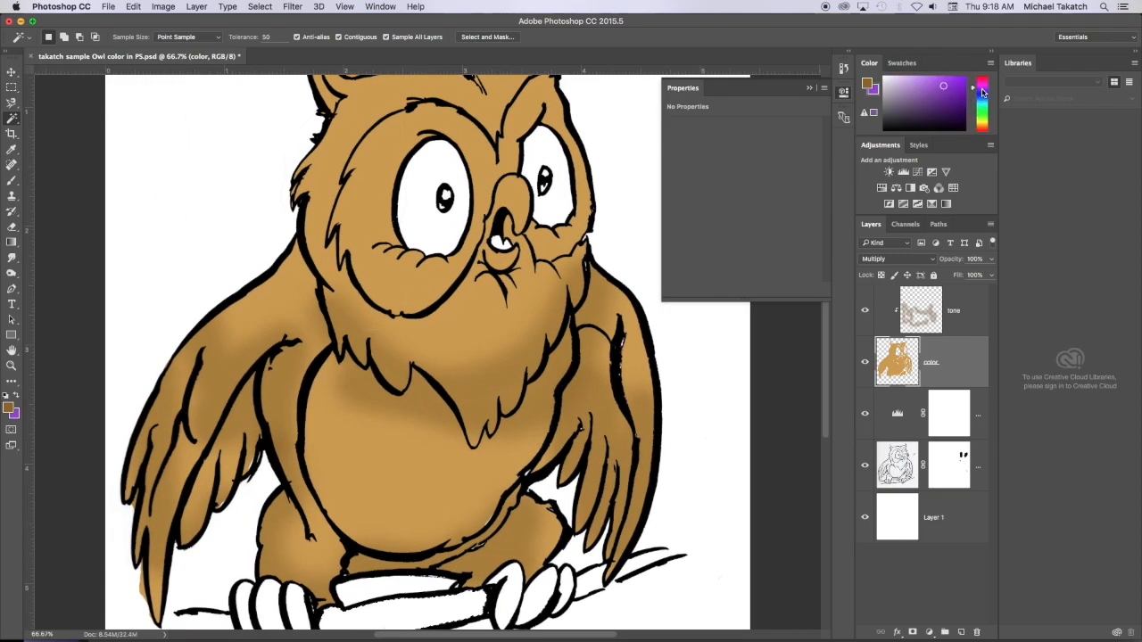
pyautogui.click(913, 95)
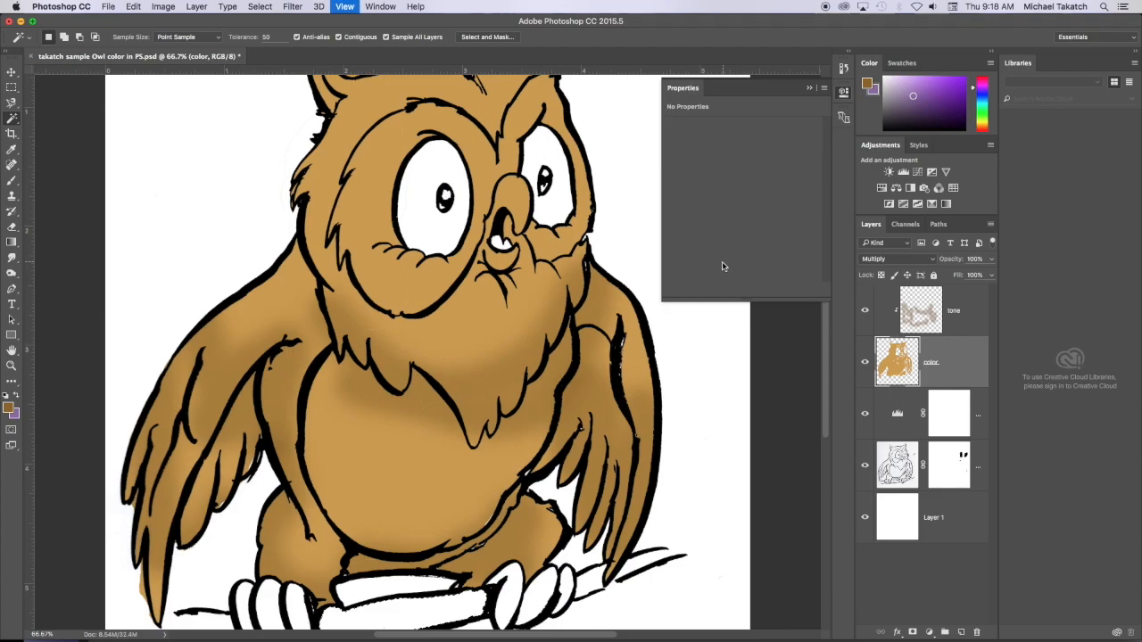
pyautogui.press('super+plus')
pyautogui.press('super+minus')
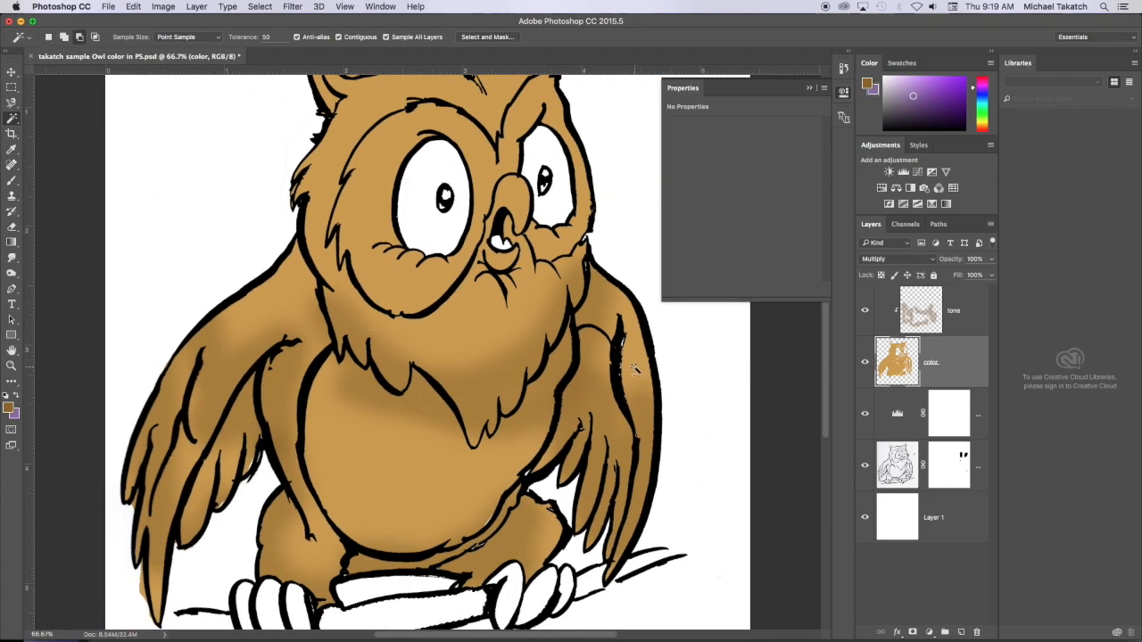
pyautogui.press('super+BackSpace')
pyautogui.scroll(-3, 535, 378)
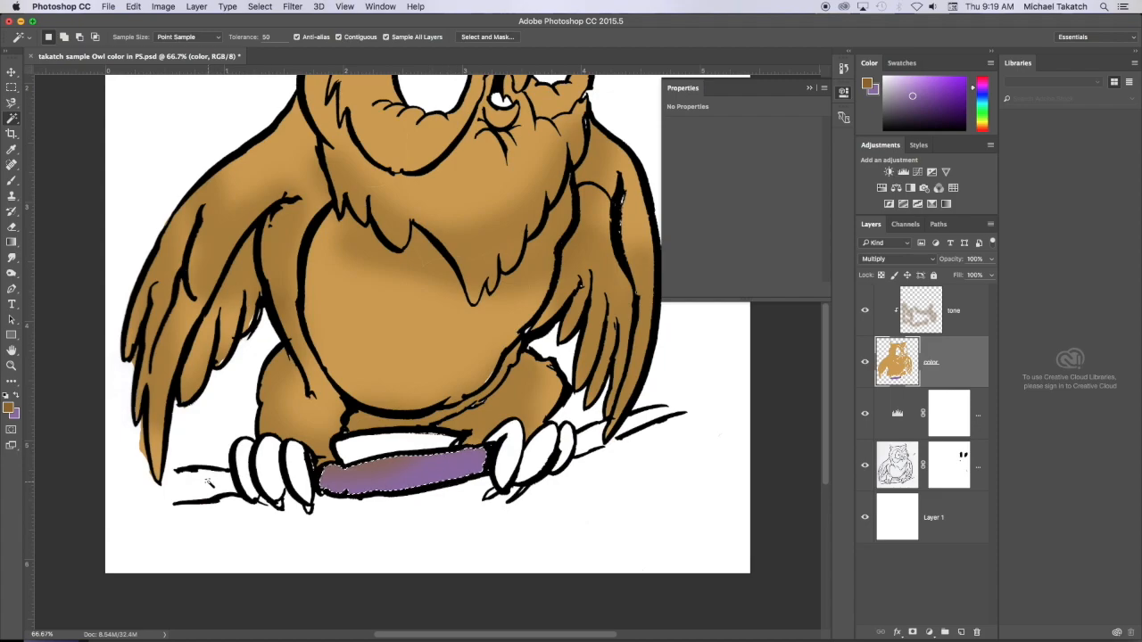
# - Try to fill the open left end of the branch with brown and purple using the Magic Wand, and undo both fills
pyautogui.click(213, 486)
pyautogui.hotkey('alt', 'BackSpace')
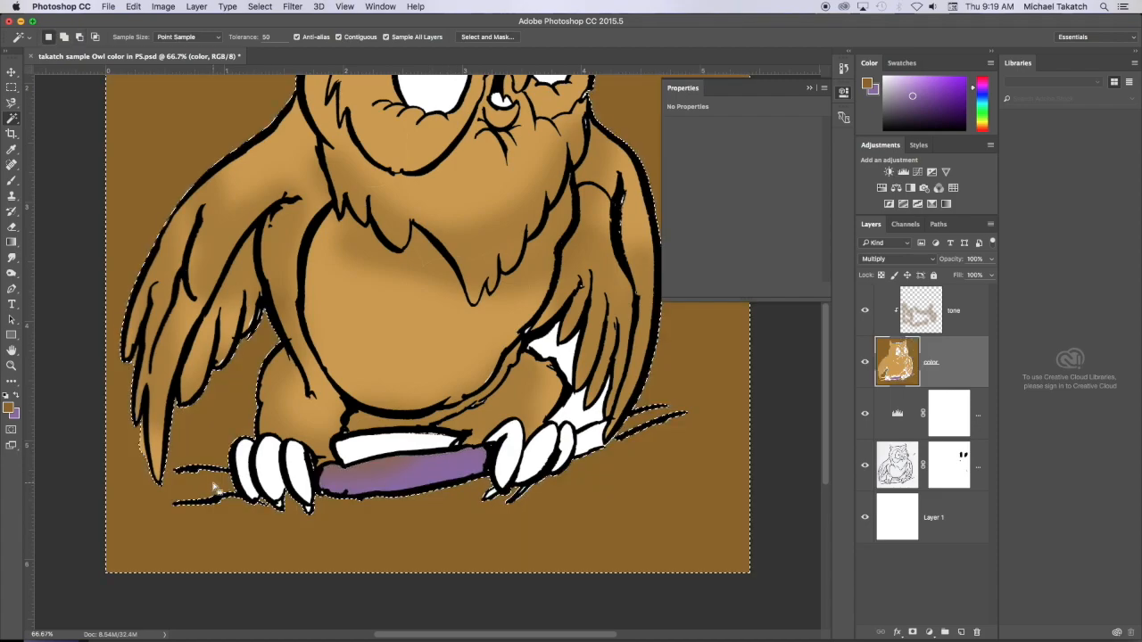
pyautogui.press('super+BackSpace')
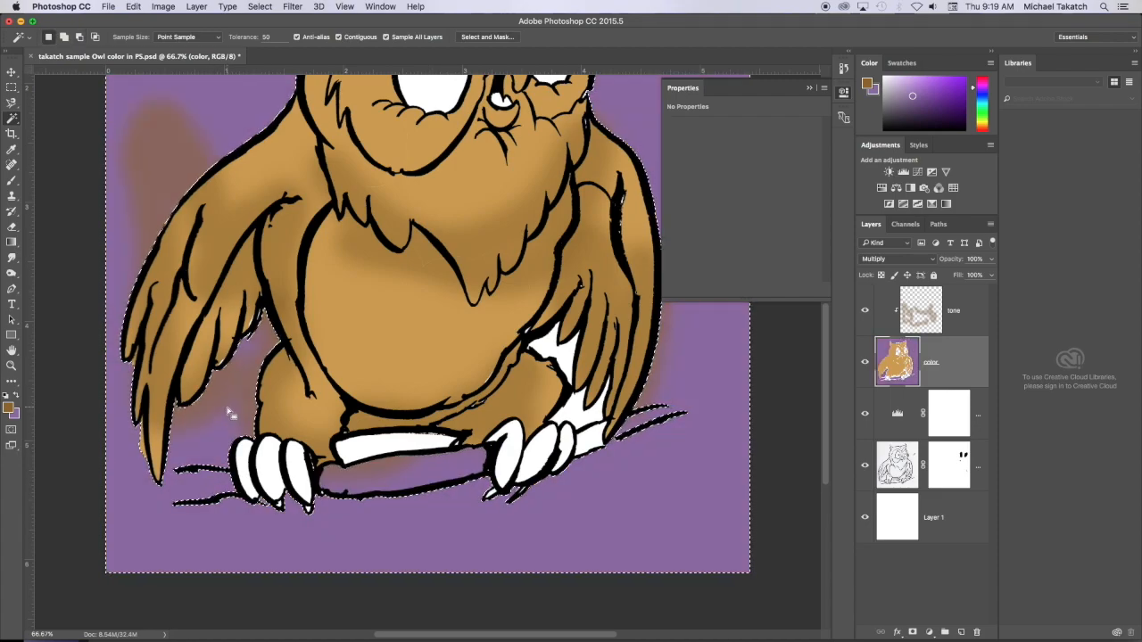
pyautogui.press('alt+super+z')
pyautogui.press('alt+super+z')
pyautogui.press('super+d')
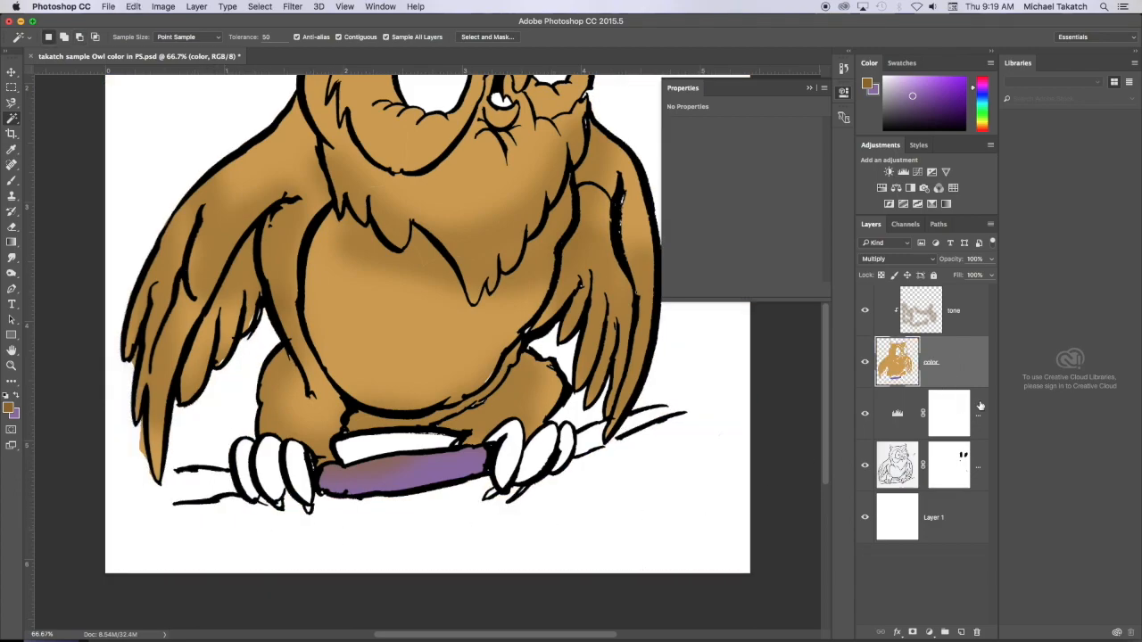
# - Create a new layer beneath the color layer and close the branch's open ends with thin black brush lines
pyautogui.click(980, 406)
pyautogui.click(961, 632)
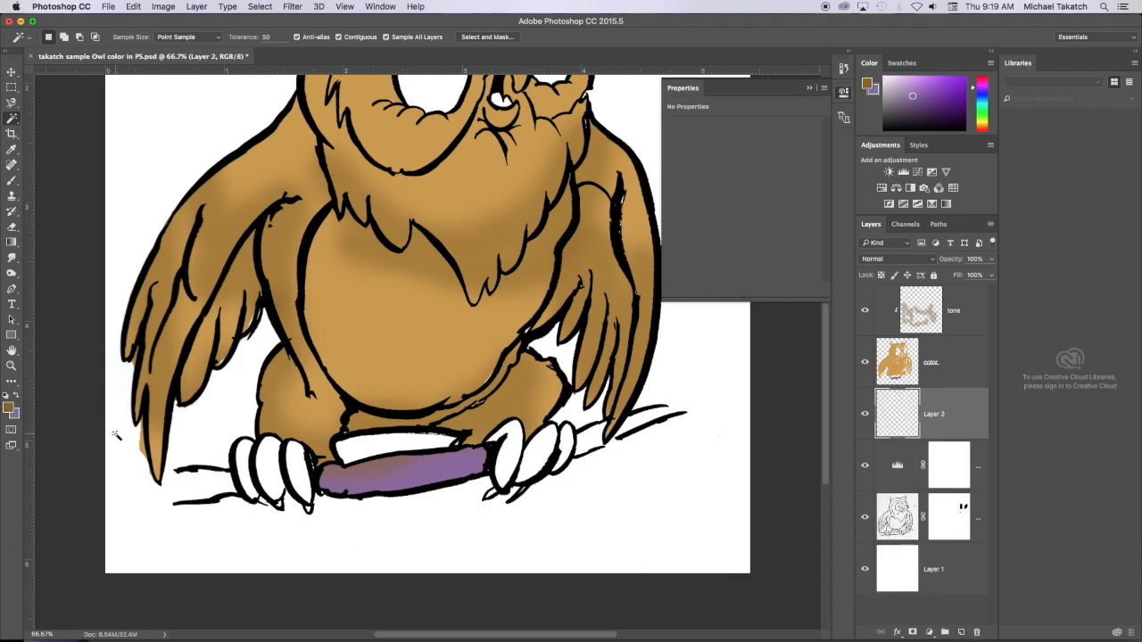
pyautogui.press('b')
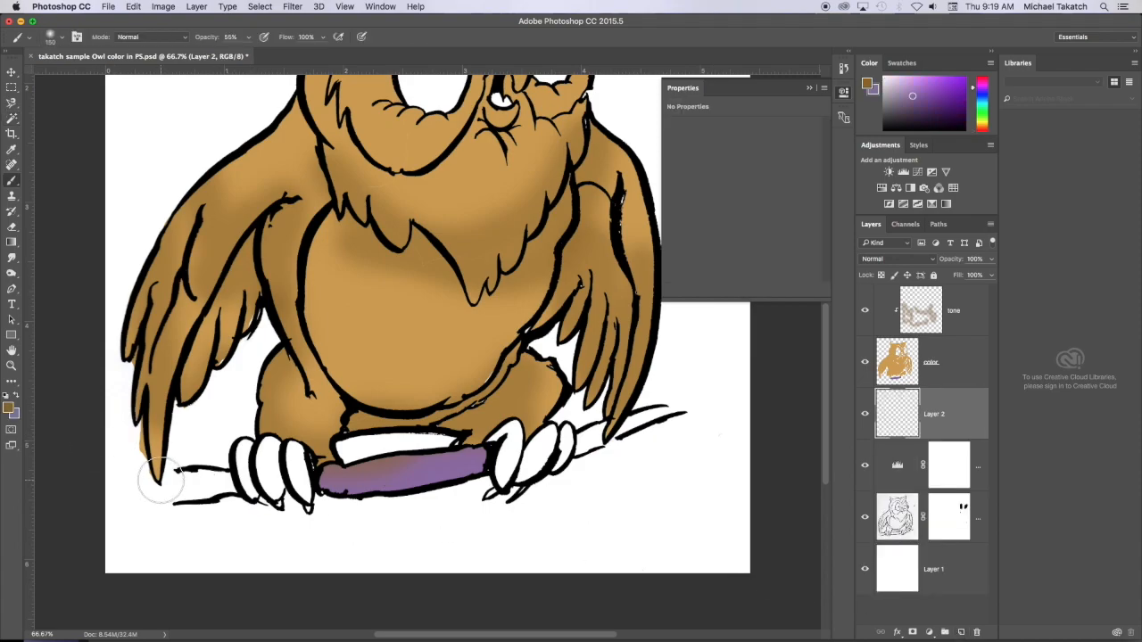
pyautogui.press('[')
pyautogui.press('[')
pyautogui.press('[')
pyautogui.press('[')
pyautogui.press('[')
pyautogui.press('[')
pyautogui.press('d')
pyautogui.moveTo(176, 464)
pyautogui.mouseDown()
pyautogui.moveTo(166, 484)
pyautogui.moveTo(175, 505)
pyautogui.mouseUp()
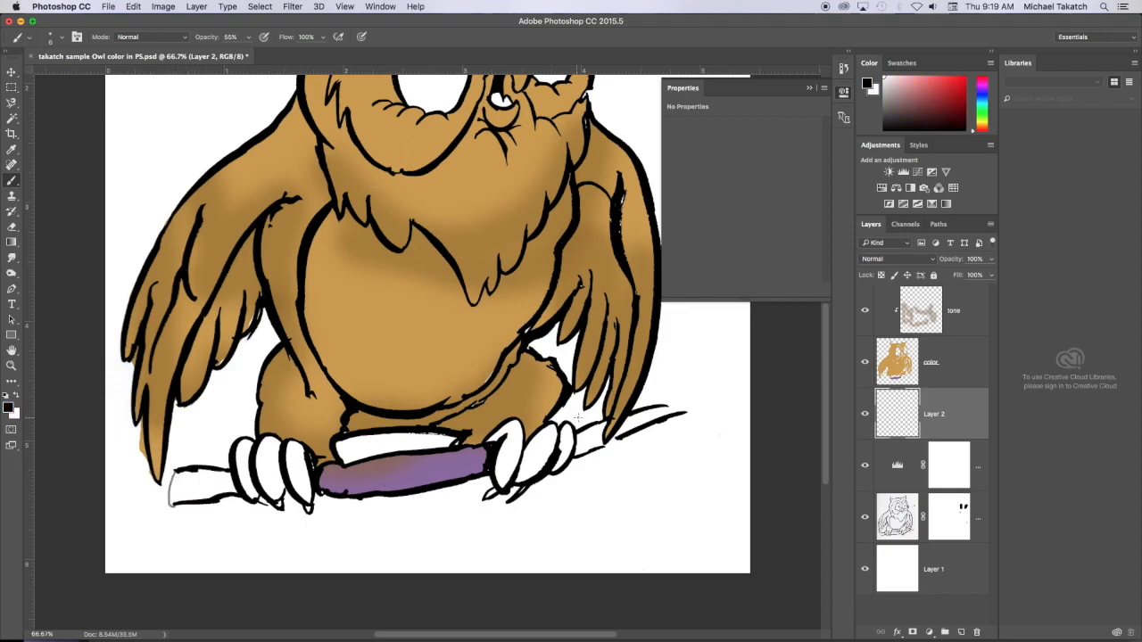
pyautogui.moveTo(603, 445); pyautogui.dragTo(684, 410)
# - Fill the left end of the branch on the color layer with purple sampled from the branch's middle section, using a Magic Wand selection
pyautogui.click(963, 368)
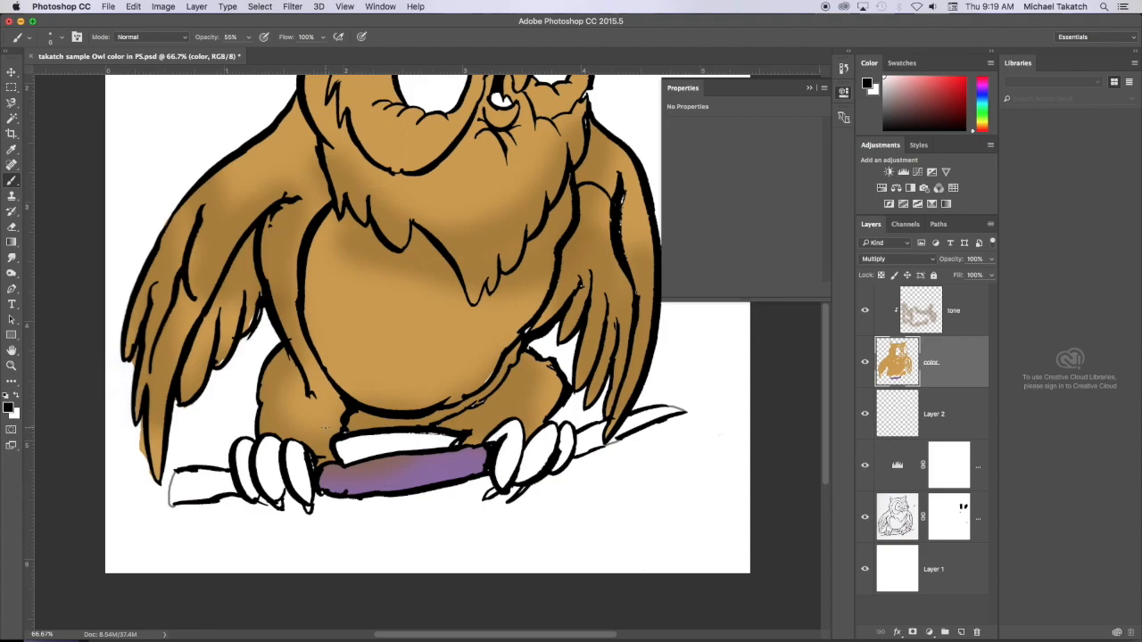
pyautogui.press('w')
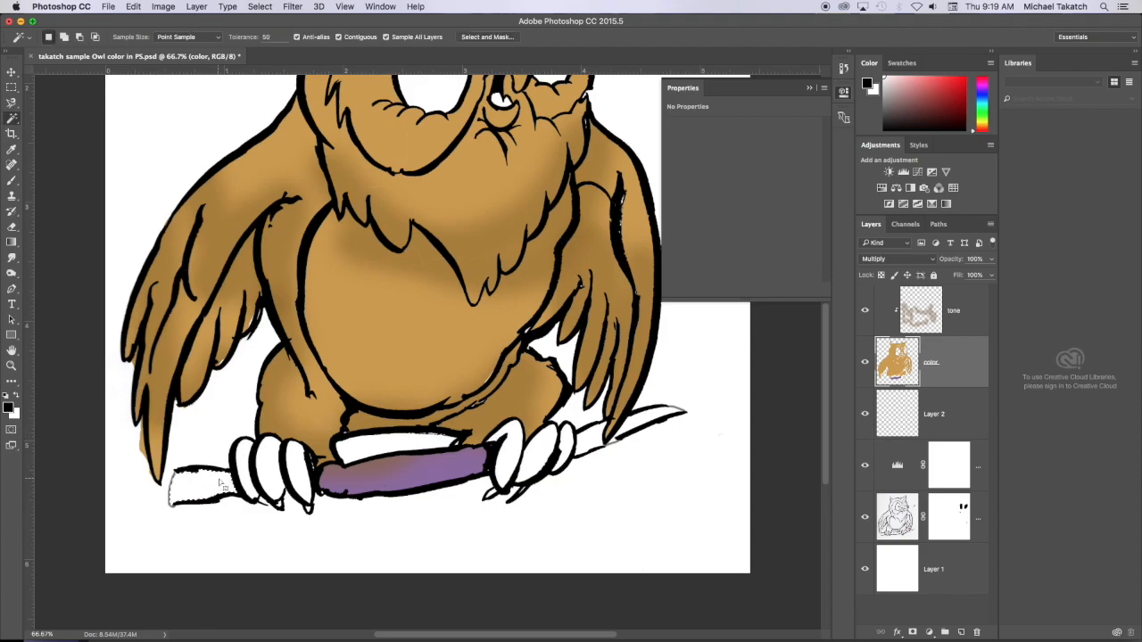
pyautogui.press('o')
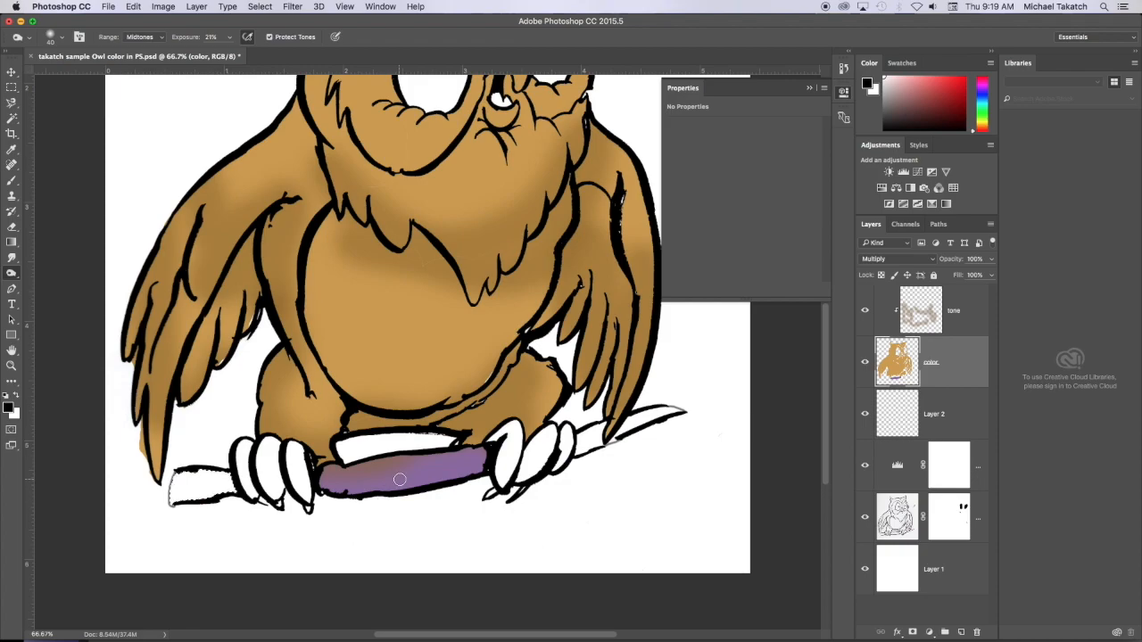
pyautogui.press('i')
pyautogui.keyDown('alt'); pyautogui.click(401, 478); pyautogui.keyUp('alt')
pyautogui.press('super+BackSpace')
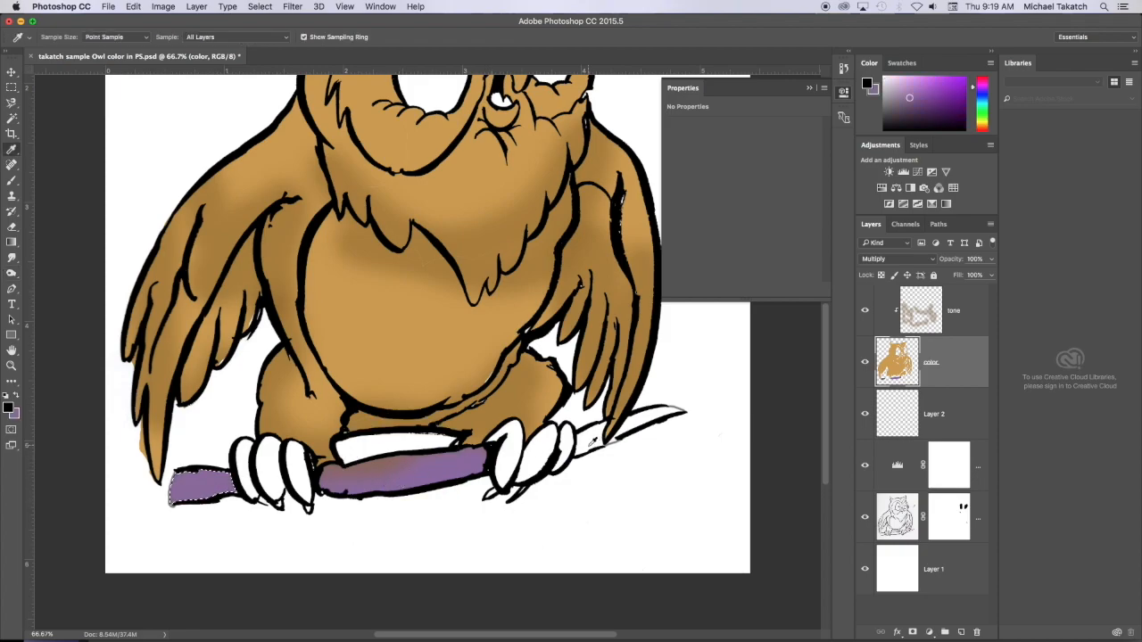
# - Fill the right end of the branch with the same purple using Magic Wand selections, and deselect
pyautogui.press('w')
pyautogui.press('super+d')
pyautogui.hotkey('alt', 'BackSpace')
pyautogui.press('super+BackSpace')
pyautogui.click(638, 425)
pyautogui.press('super+BackSpace')
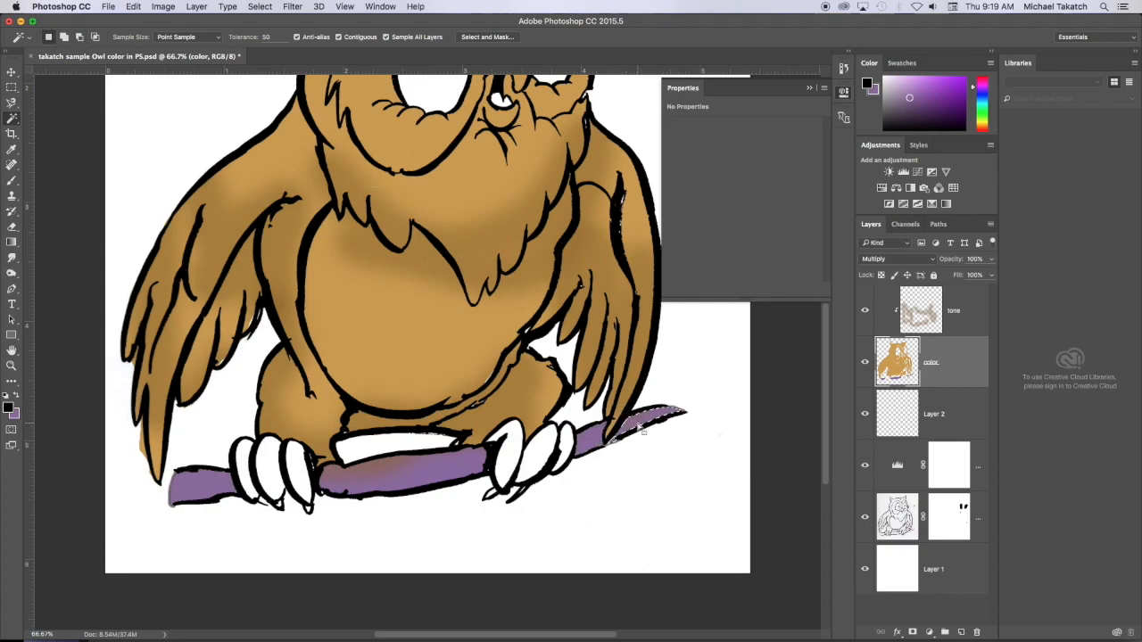
pyautogui.press('super+d')
pyautogui.scroll(4, 482, 433)
pyautogui.press('super+minus')
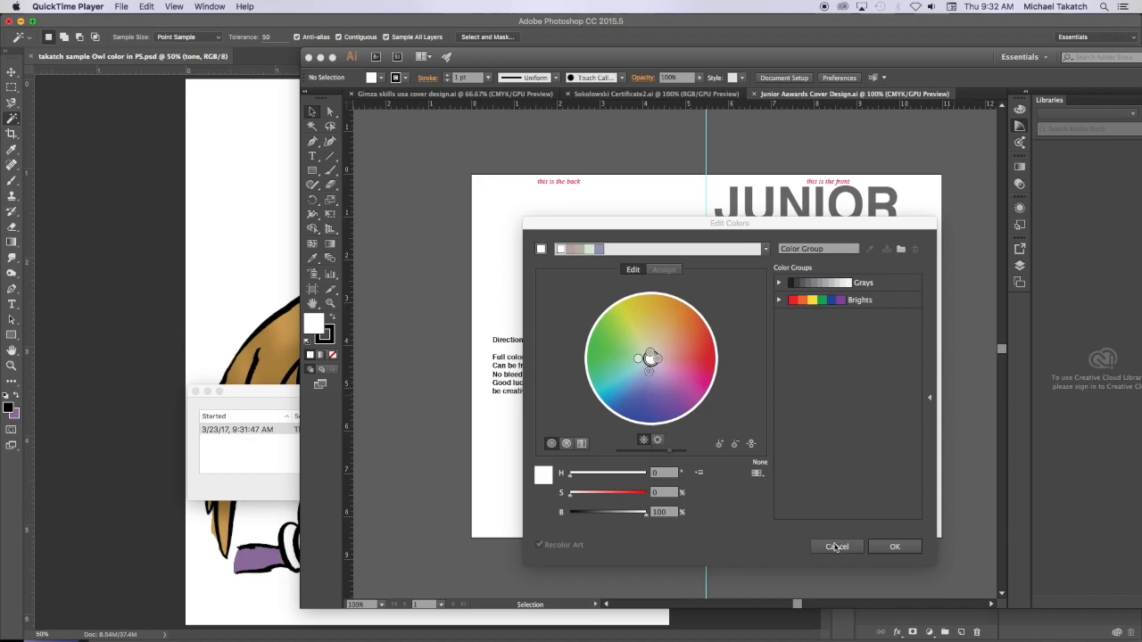
# - Switch to Illustrator and choose the Split Complementary harmony rule in the Edit Colors dialog
pyautogui.moveTo(773, 224); pyautogui.dragTo(670, 159)
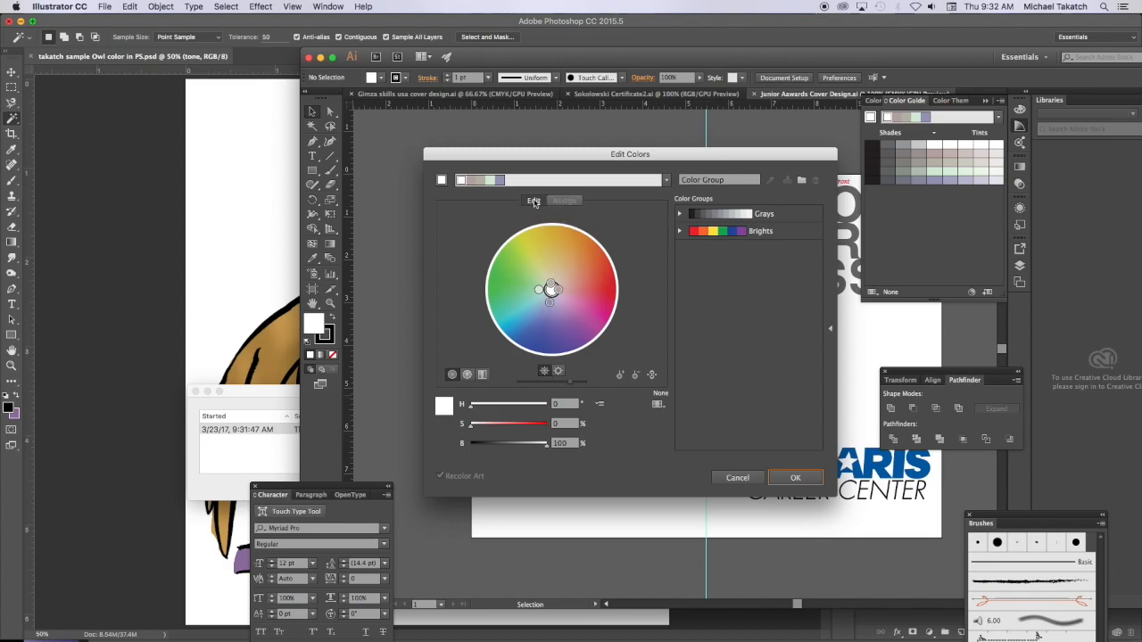
pyautogui.click(666, 179)
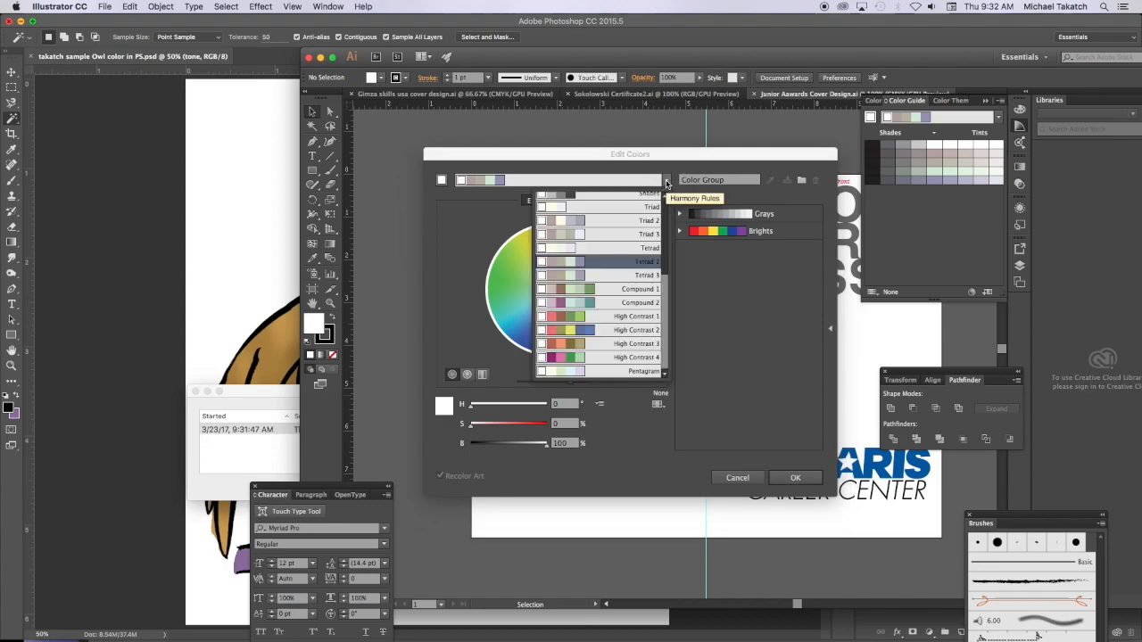
pyautogui.moveTo(664, 280); pyautogui.dragTo(664, 211)
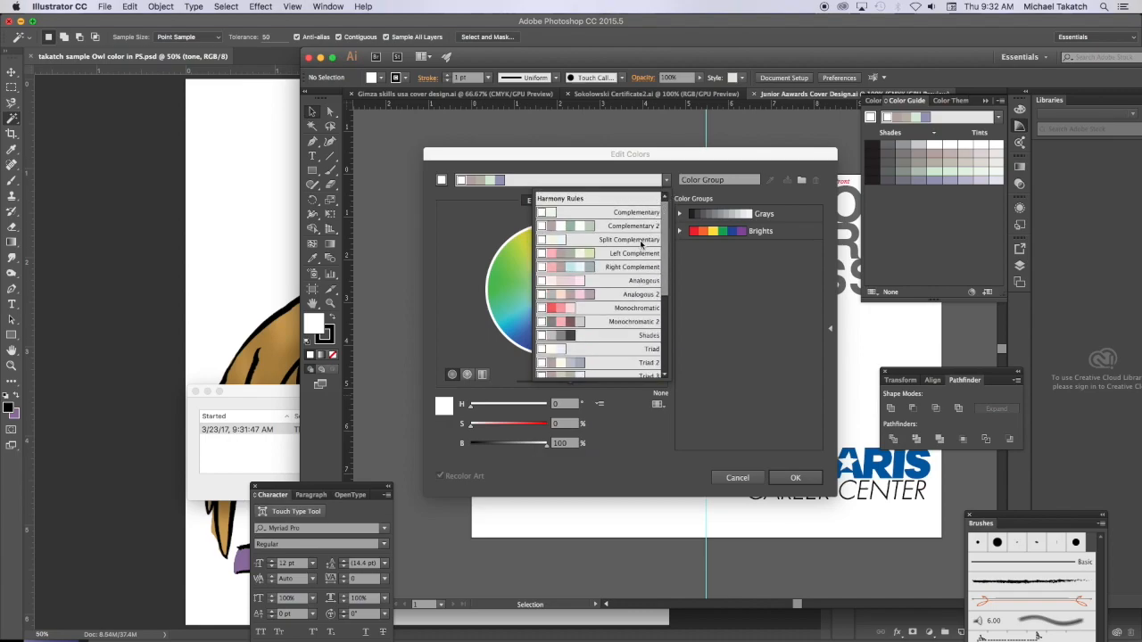
pyautogui.click(639, 239)
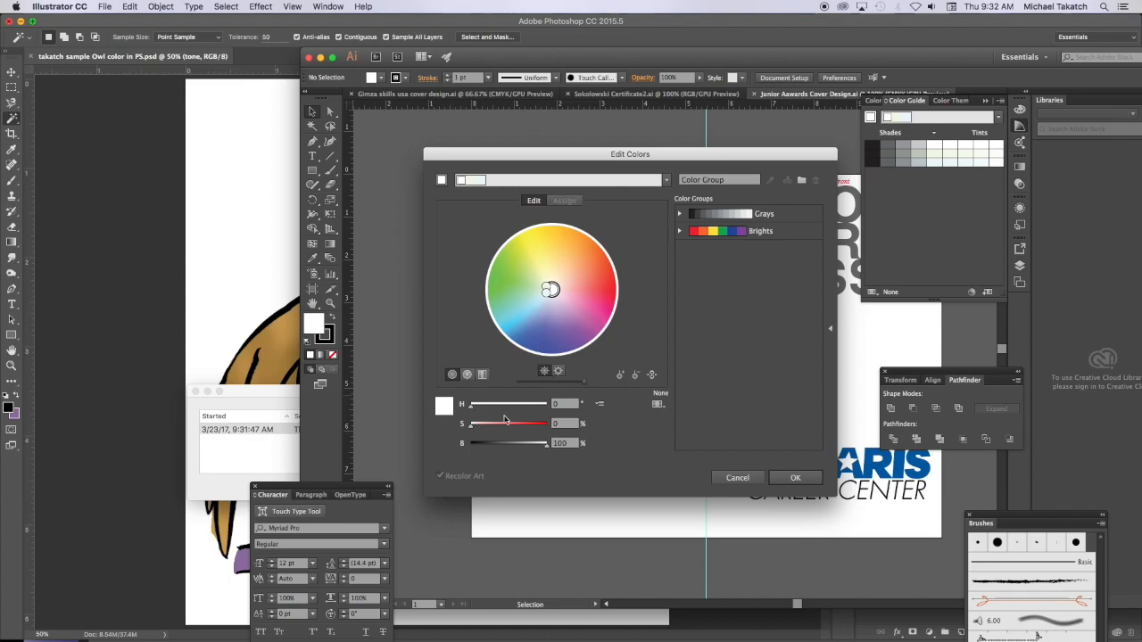
# - Raise the base color's saturation to about 87% and rotate its hue on the color wheel to orange, about 38°
pyautogui.moveTo(471, 431); pyautogui.dragTo(538, 429)
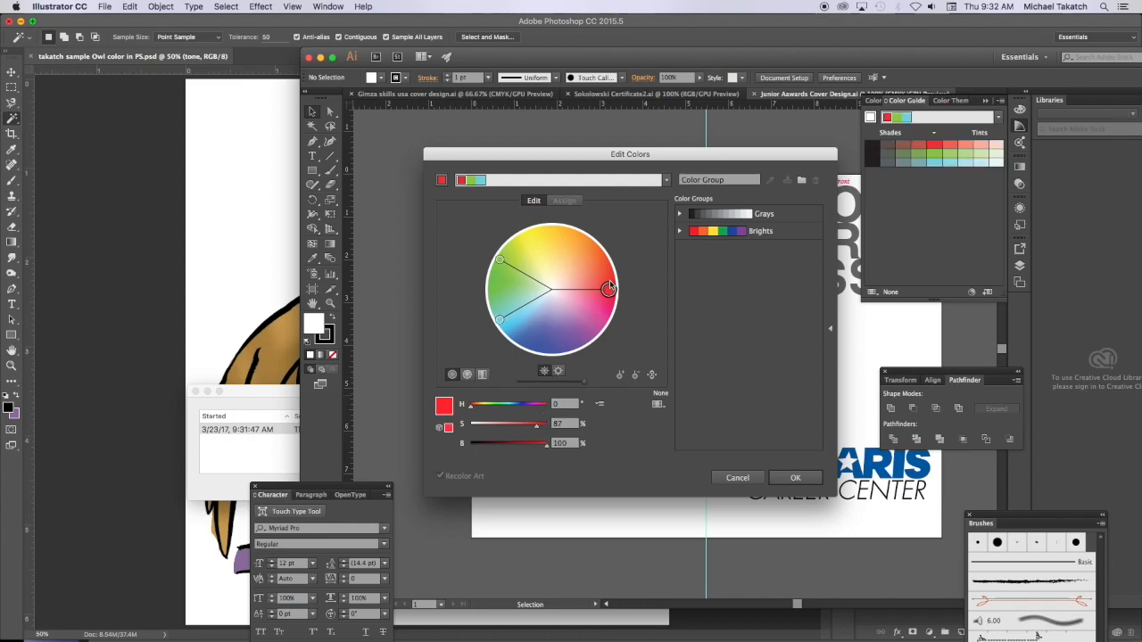
pyautogui.moveTo(607, 289); pyautogui.dragTo(579, 244)
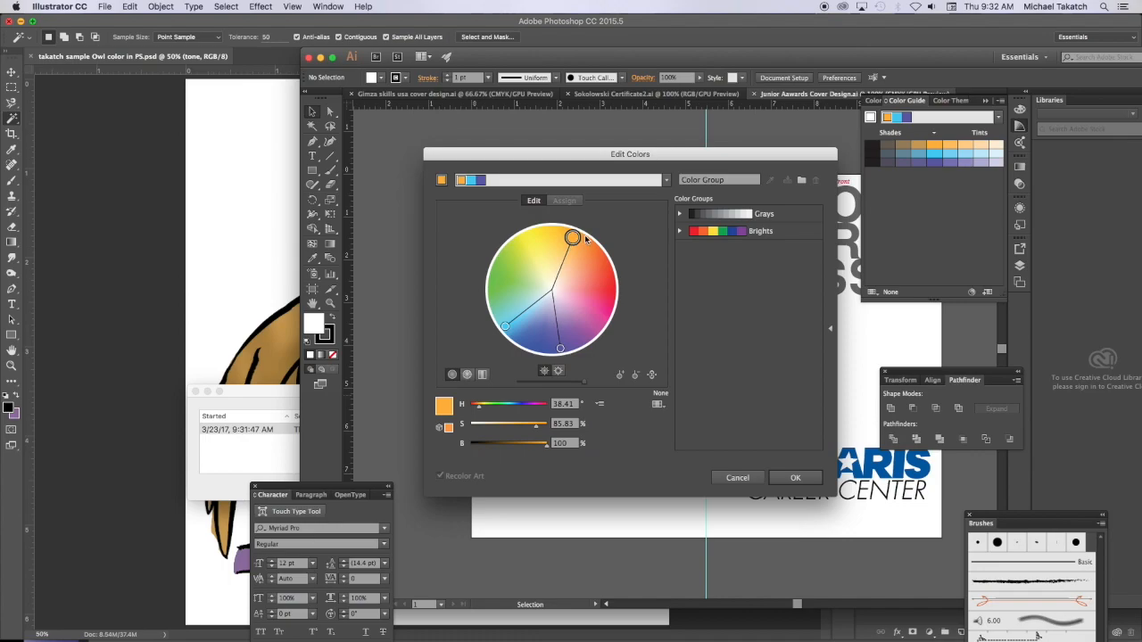
# - Position the Edit Colors dialog beside the Color Guide, capture a screenshot of both, and switch back to Photoshop
pyautogui.moveTo(598, 154); pyautogui.dragTo(597, 130)
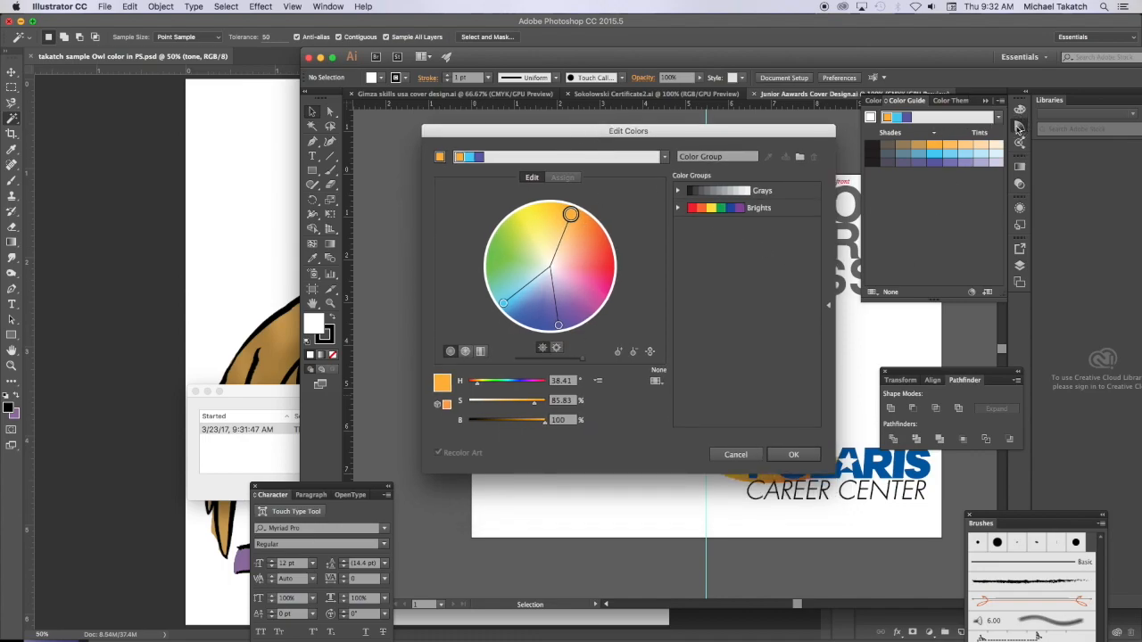
pyautogui.moveTo(693, 143); pyautogui.dragTo(717, 116)
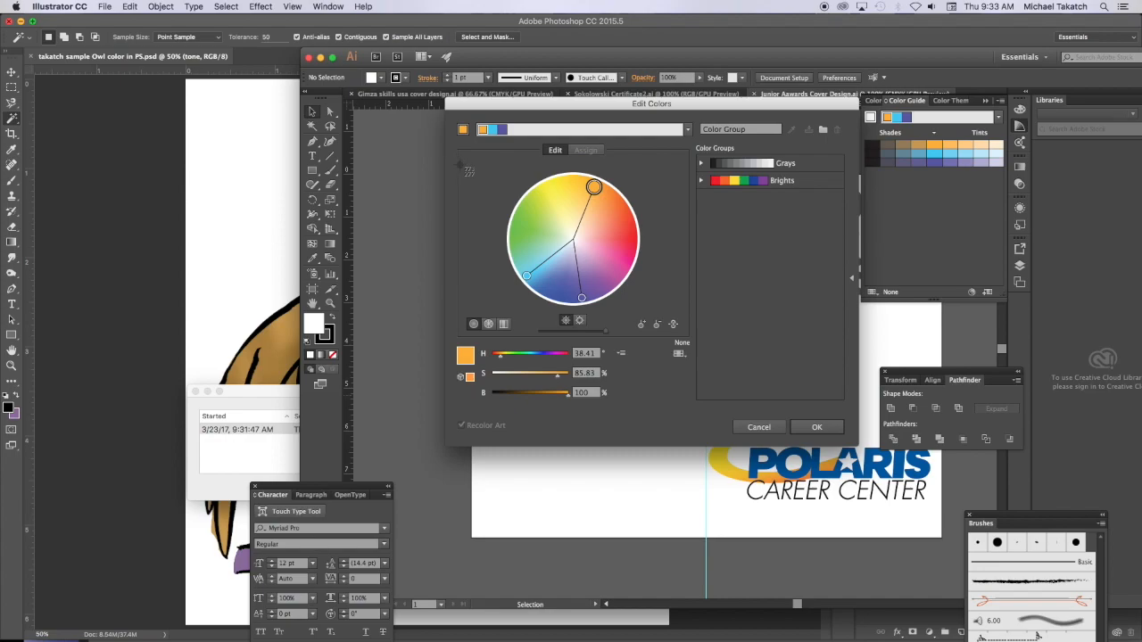
pyautogui.moveTo(445, 96); pyautogui.dragTo(1015, 402)
pyautogui.click(275, 274)
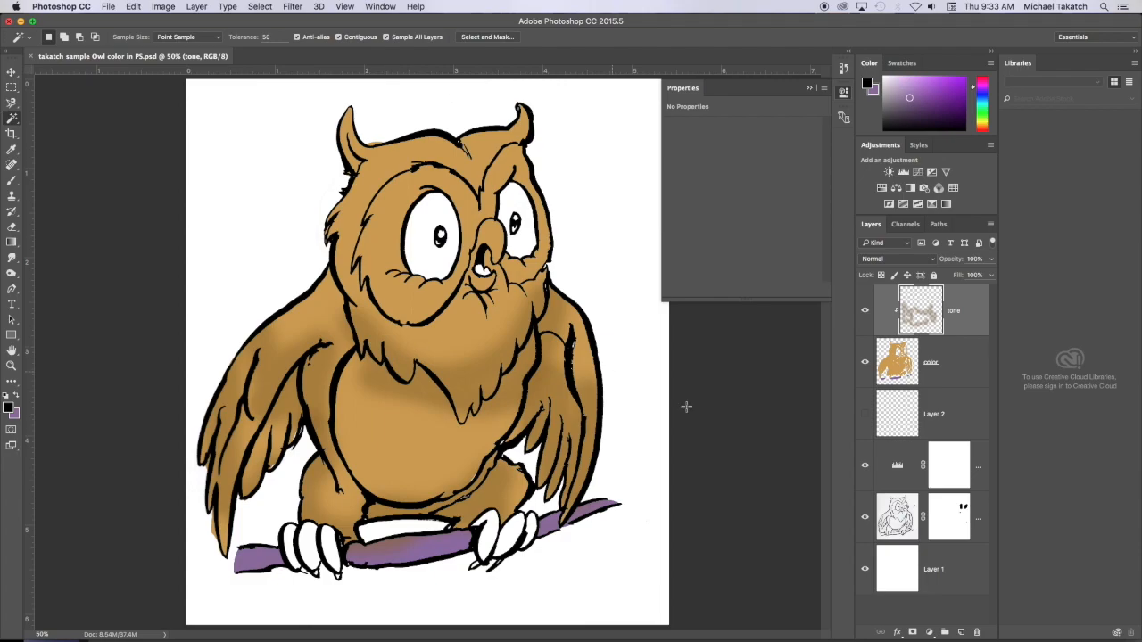
# - Place the Screen Shot 2017-03-23 at 9.33.04 AM image as an embedded object above the tone layer and shift it up about 0.14 in
pyautogui.click(109, 8)
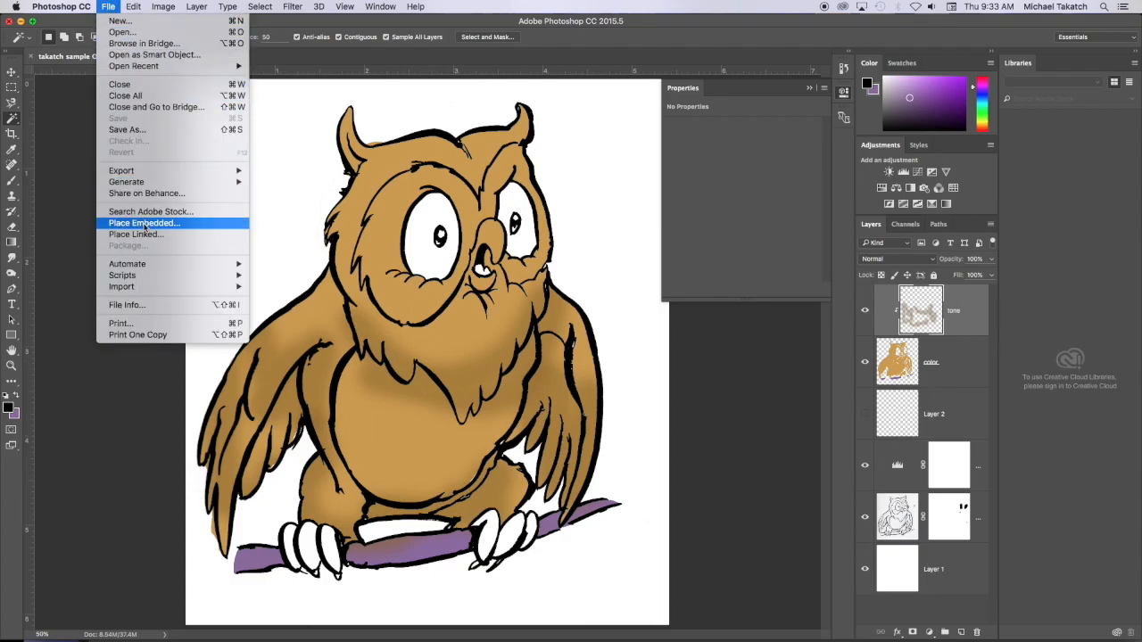
pyautogui.click(144, 224)
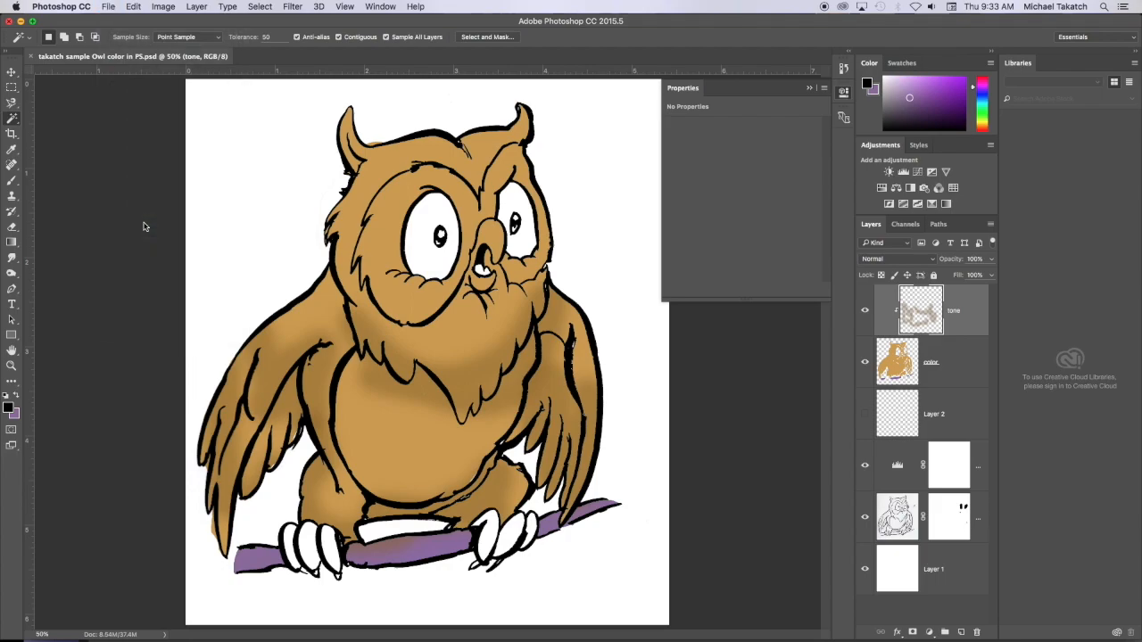
pyautogui.click(416, 180)
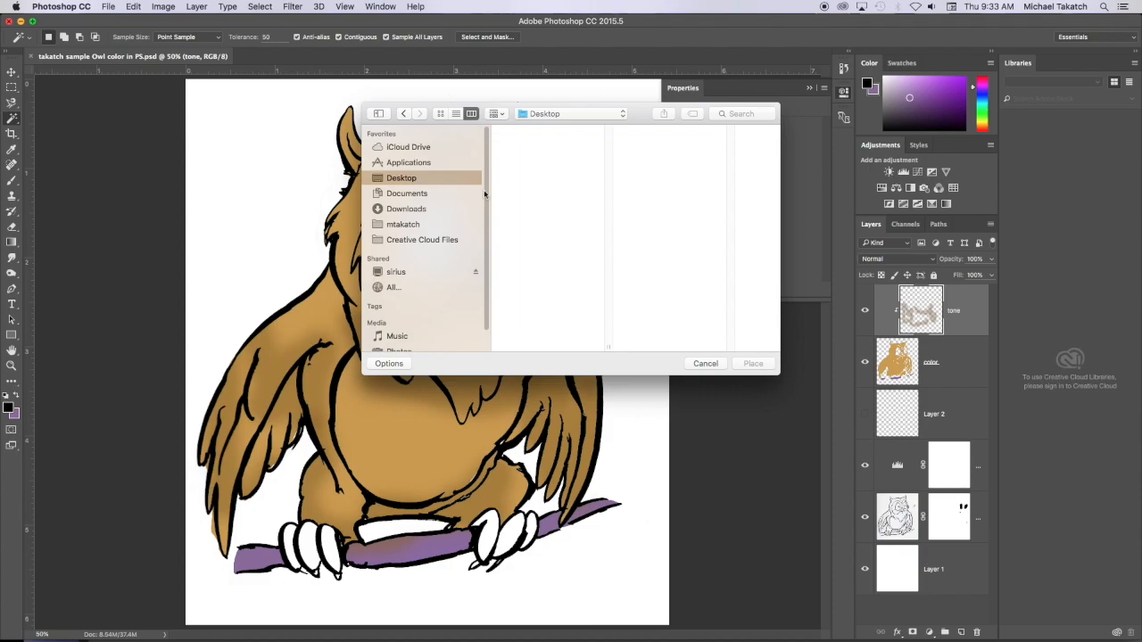
pyautogui.moveTo(609, 134); pyautogui.dragTo(606, 336)
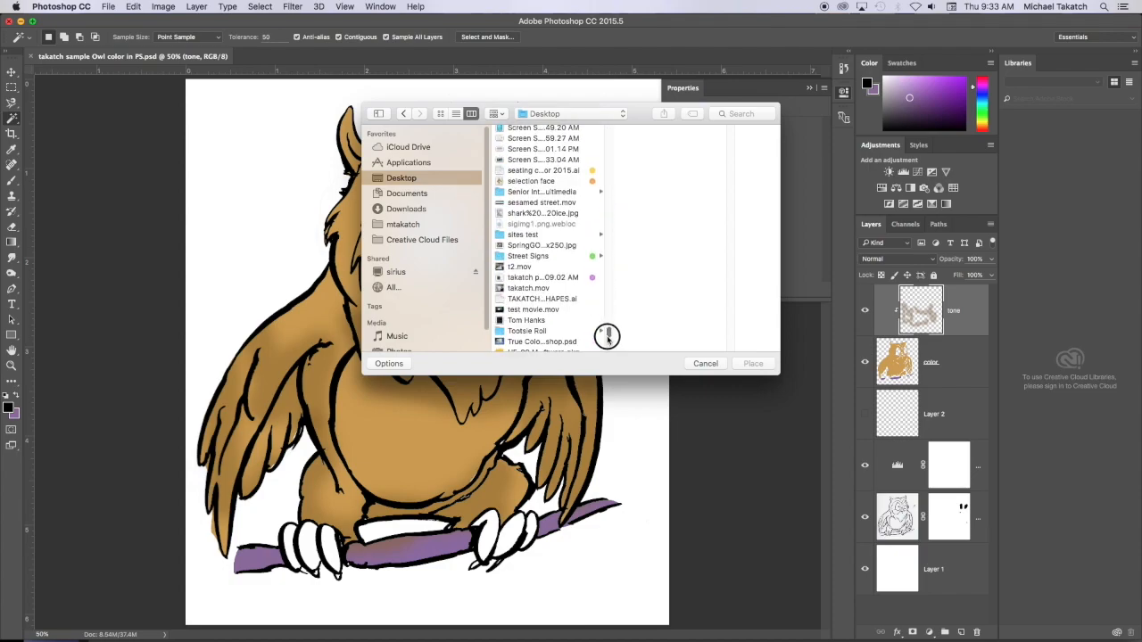
pyautogui.click(536, 151)
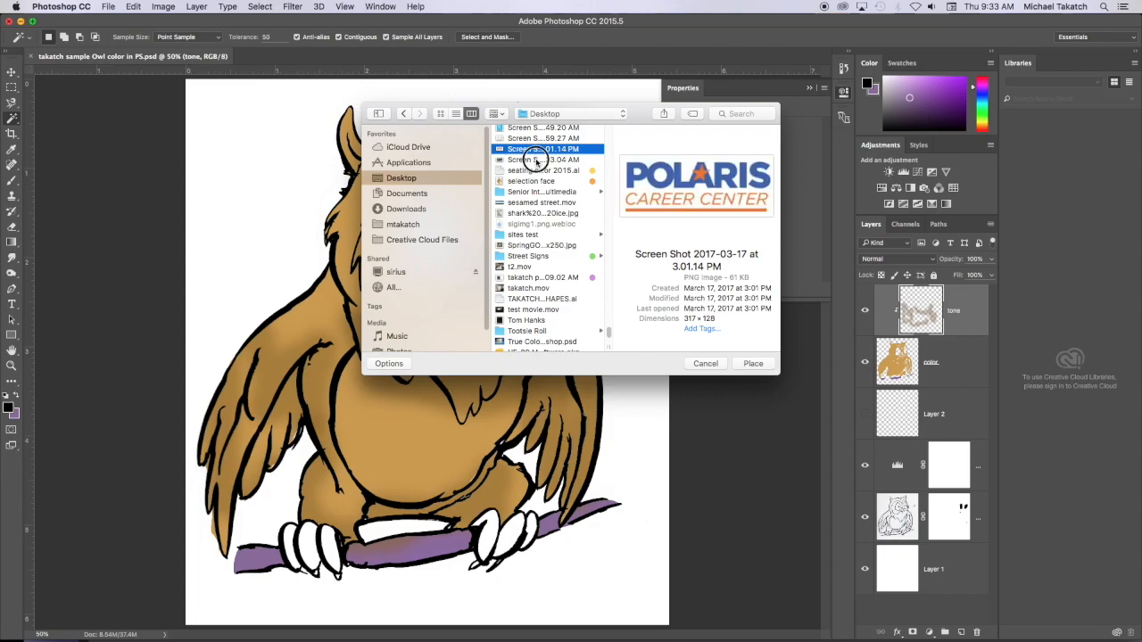
pyautogui.click(536, 159)
pyautogui.click(753, 364)
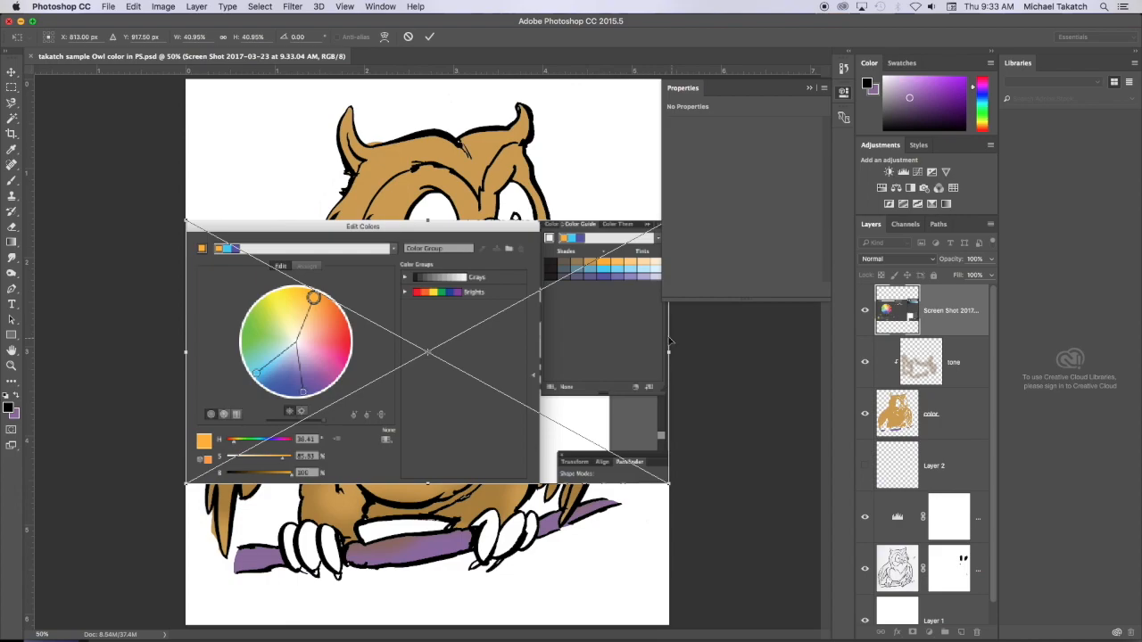
pyautogui.moveTo(494, 190); pyautogui.dragTo(494, 204)
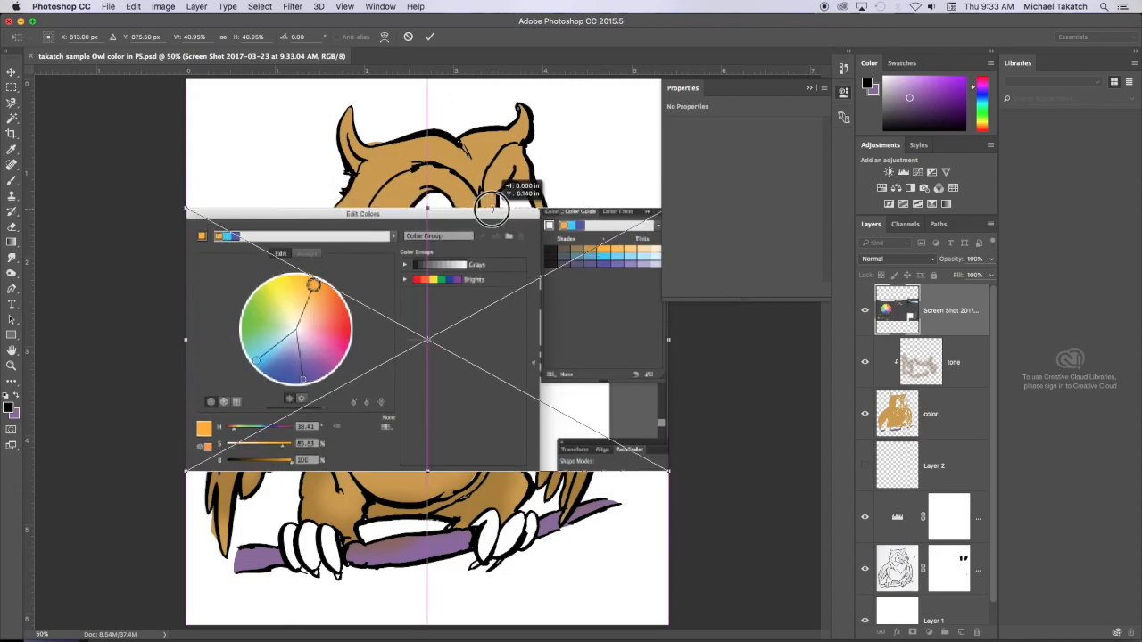
pyautogui.click(429, 37)
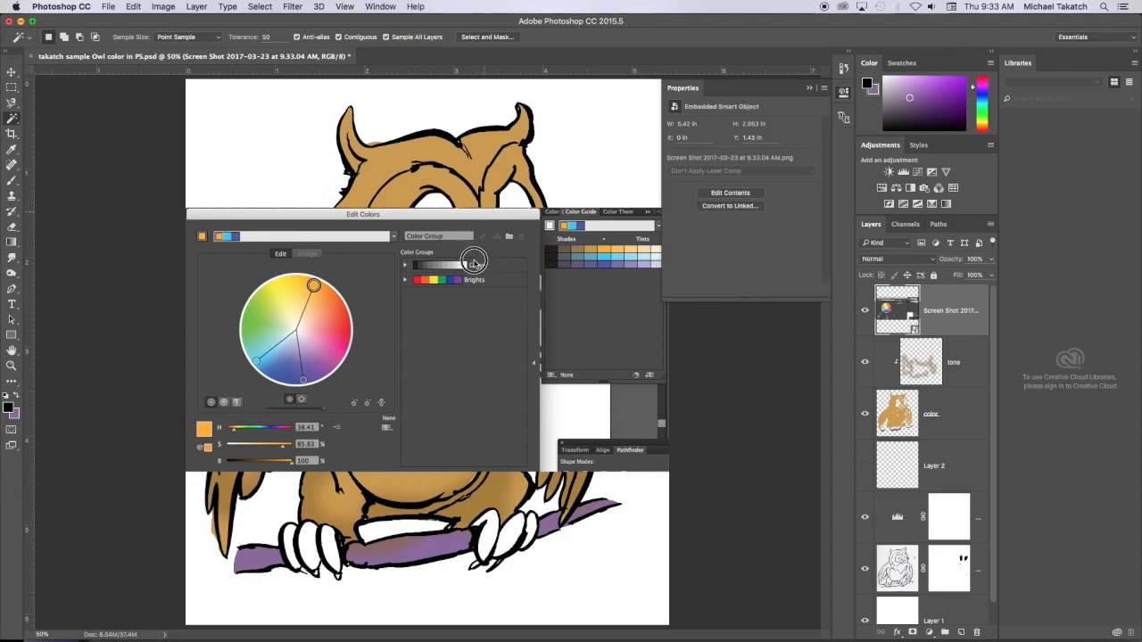
pyautogui.click(489, 214)
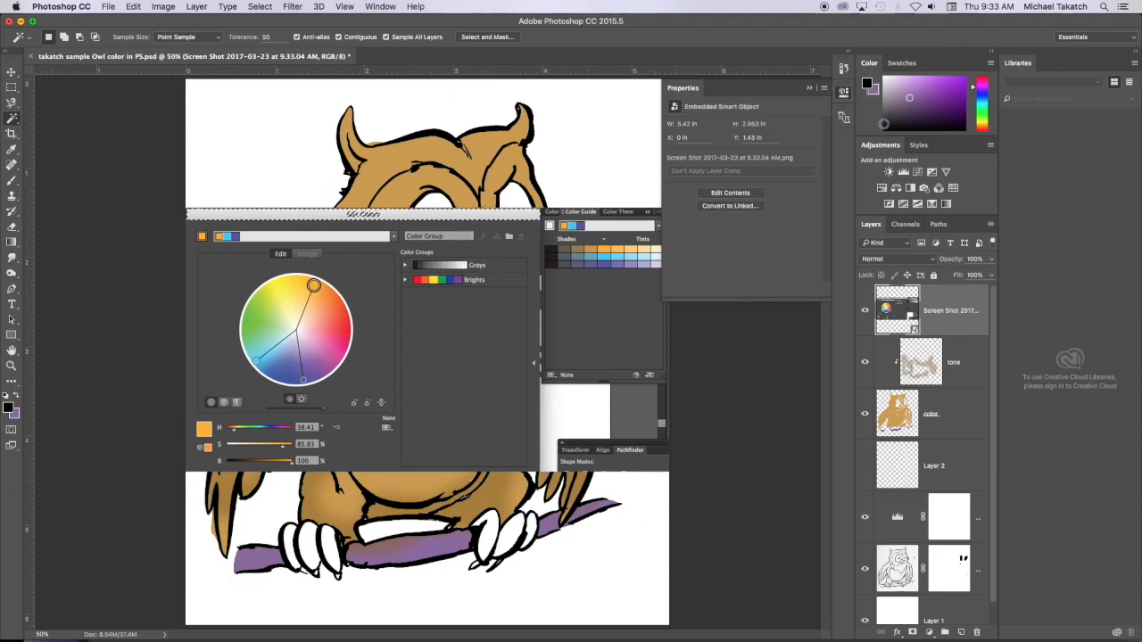
pyautogui.click(11, 86)
pyautogui.click(205, 180)
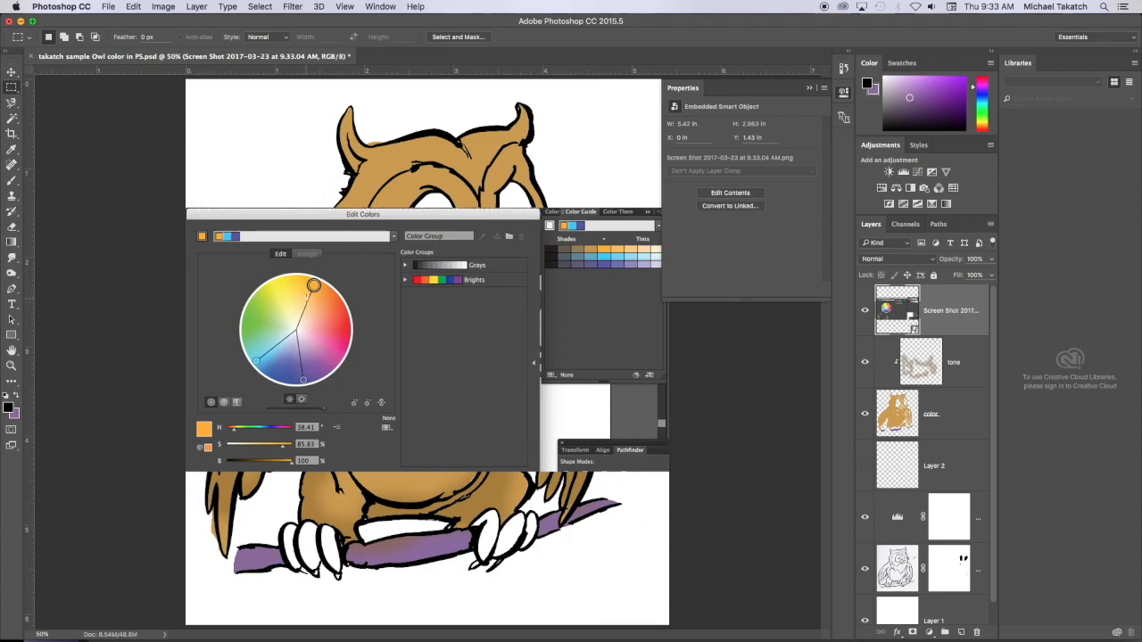
# - Sample the blue-violet harmony color from the placed color wheel and show the enlarged color swatches
pyautogui.press('i')
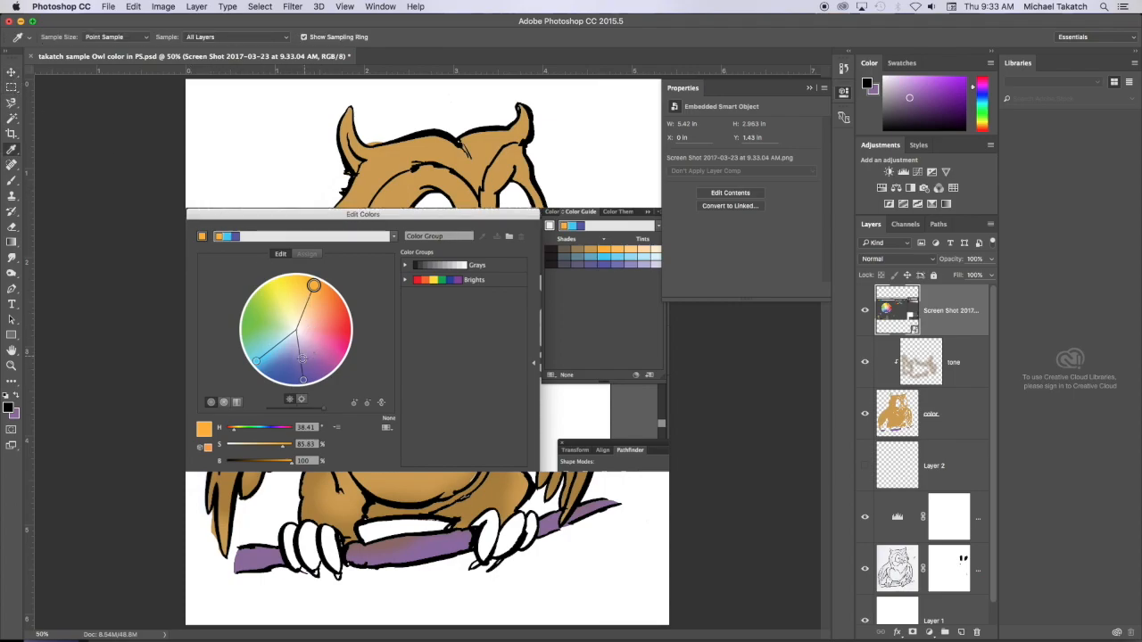
pyautogui.click(300, 377)
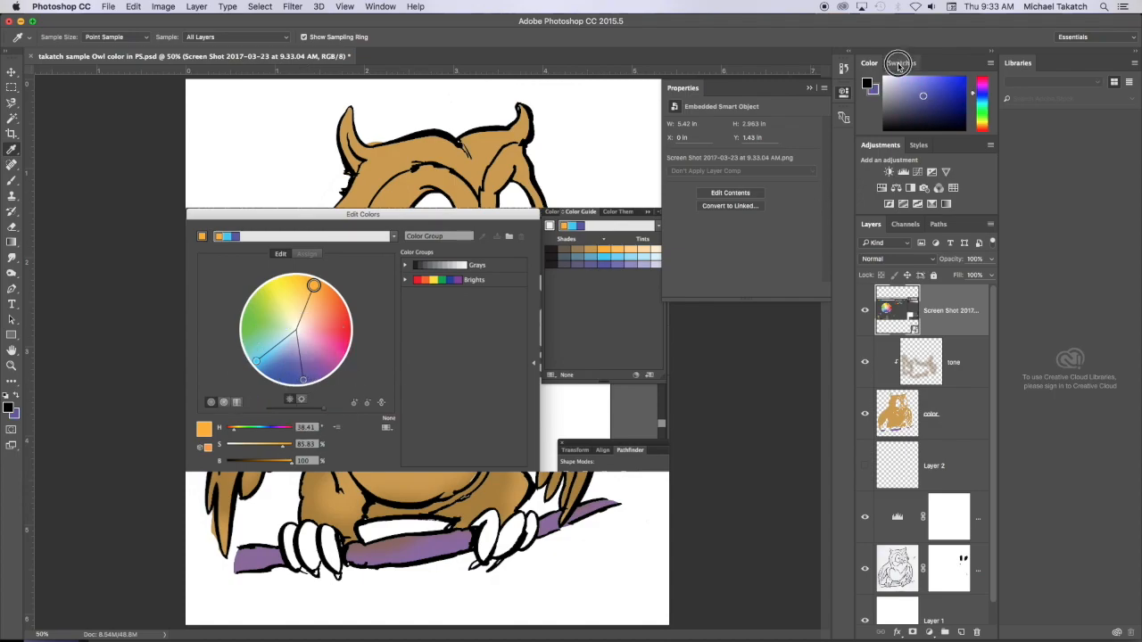
pyautogui.click(897, 64)
pyautogui.moveTo(911, 174); pyautogui.dragTo(904, 327)
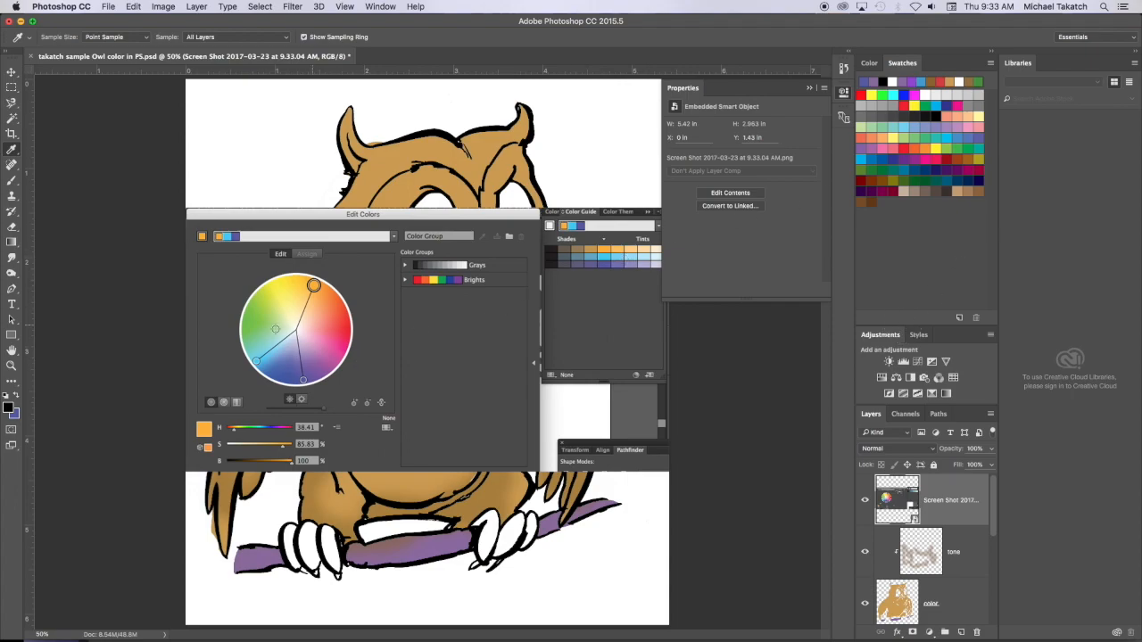
# - Make the sampled blue-violet the foreground color and add it to the swatches with the default name, cancelling the library upload
pyautogui.click(16, 400)
pyautogui.click(13, 411)
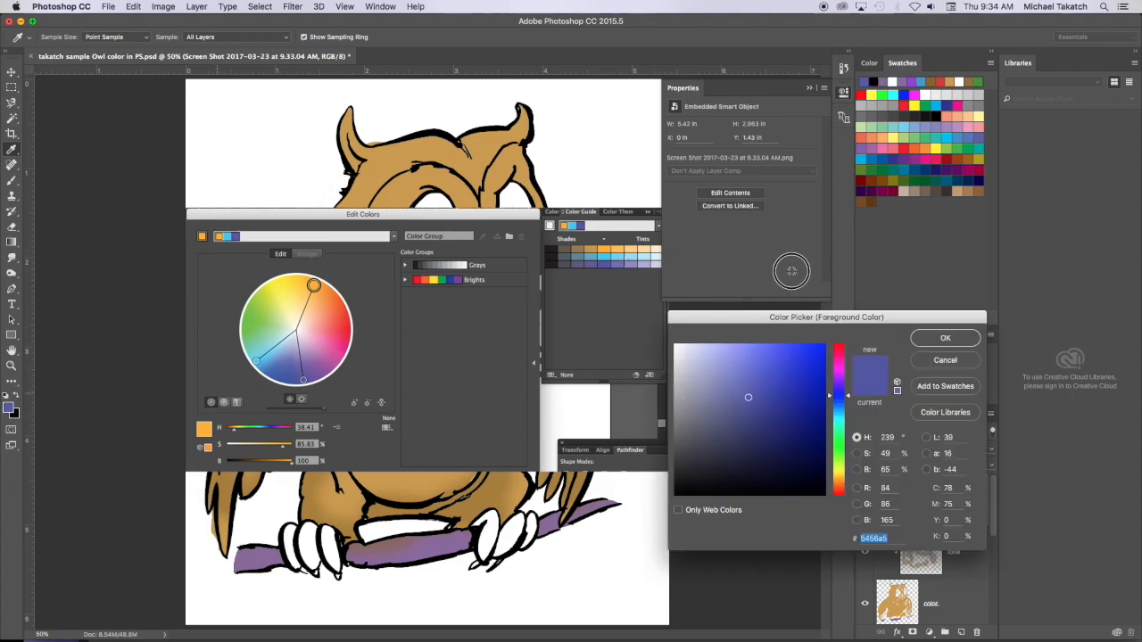
pyautogui.click(946, 338)
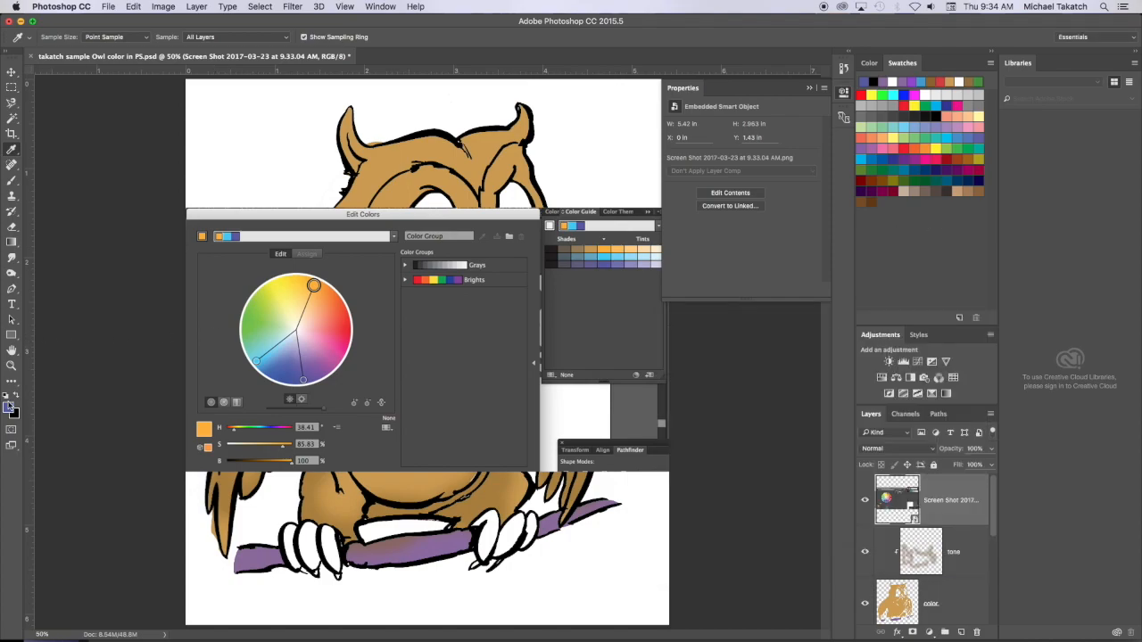
pyautogui.click(11, 408)
pyautogui.click(943, 338)
pyautogui.click(10, 407)
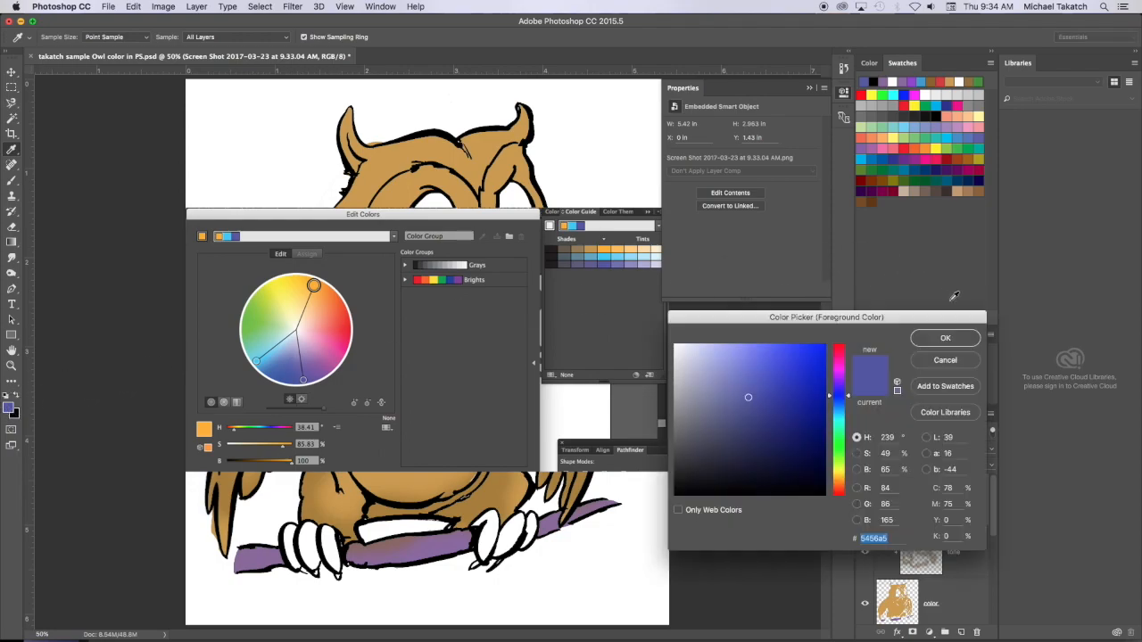
pyautogui.click(945, 388)
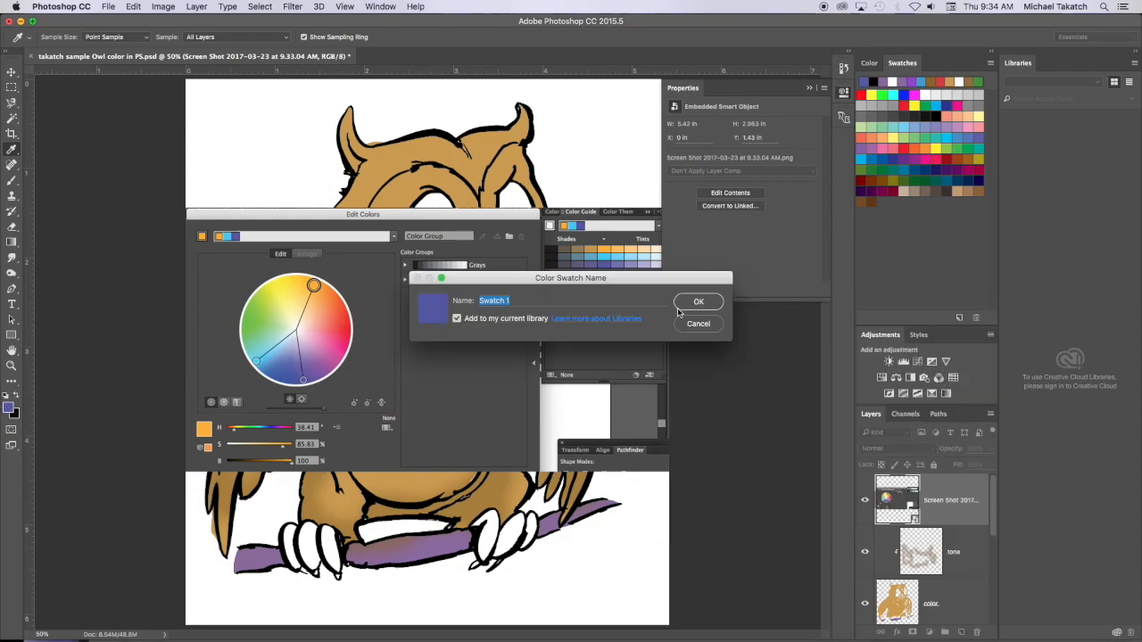
pyautogui.click(692, 304)
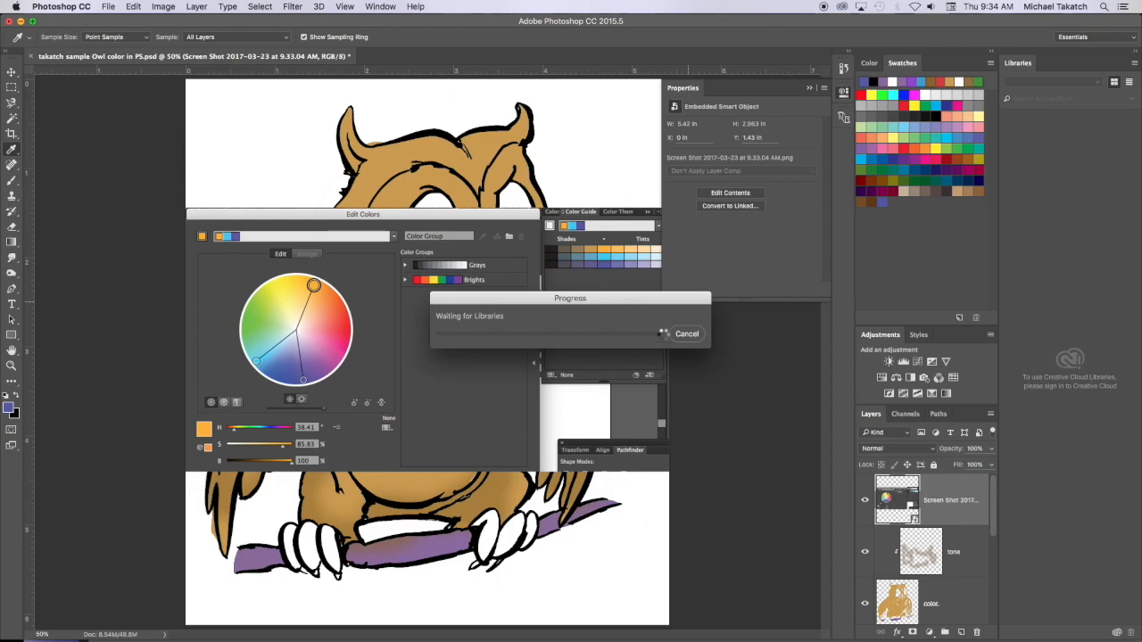
pyautogui.click(689, 334)
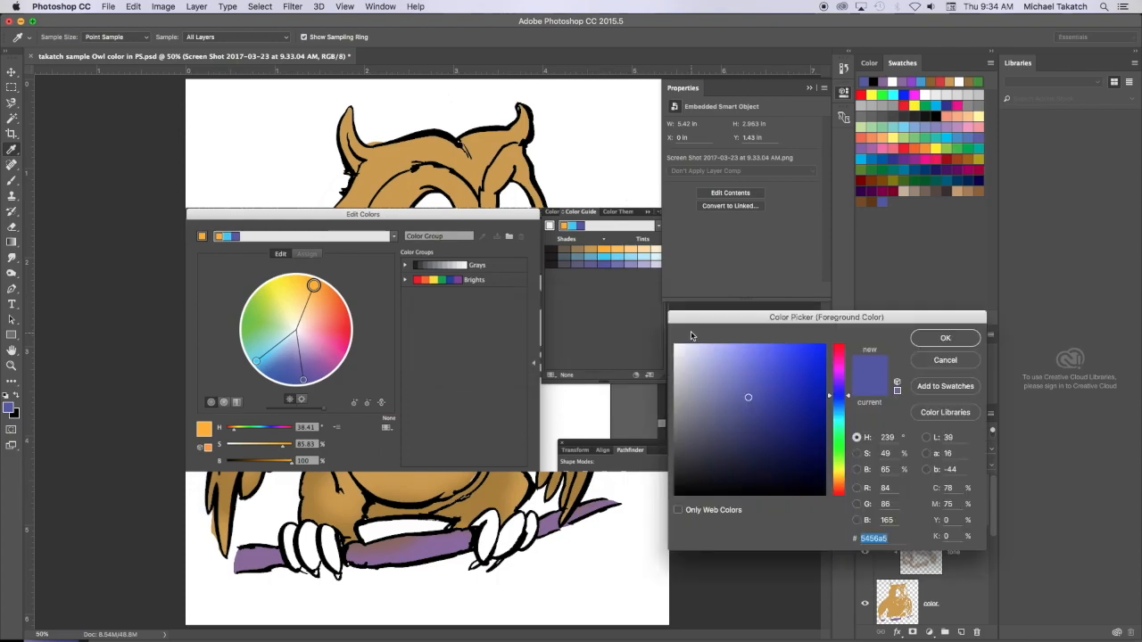
pyautogui.click(942, 360)
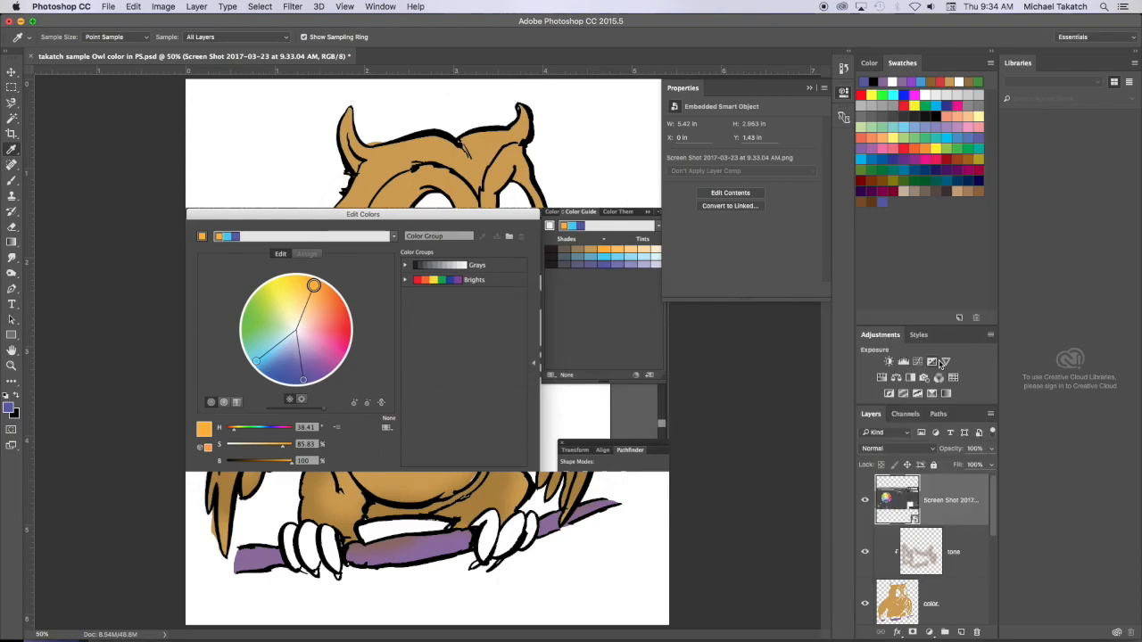
# - Sample the orange harmony color from the placed color wheel and add it to the swatches with the default name, cancelling the library upload
pyautogui.keyDown('alt'); pyautogui.click(325, 294); pyautogui.keyUp('alt')
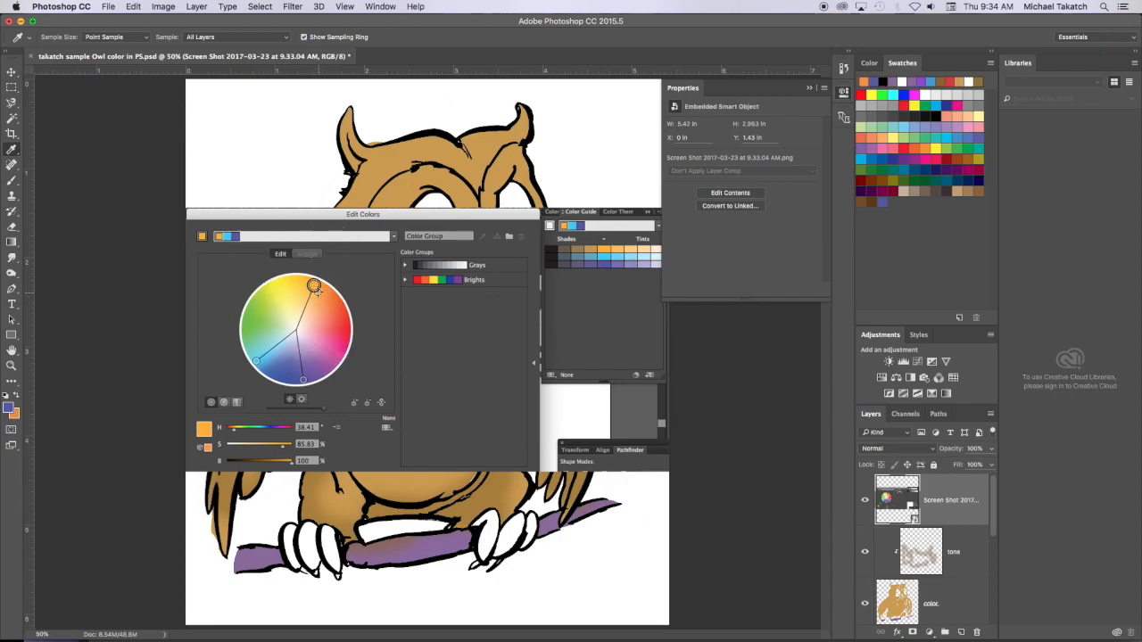
pyautogui.keyDown('alt'); pyautogui.click(314, 285); pyautogui.keyUp('alt')
pyautogui.click(314, 287)
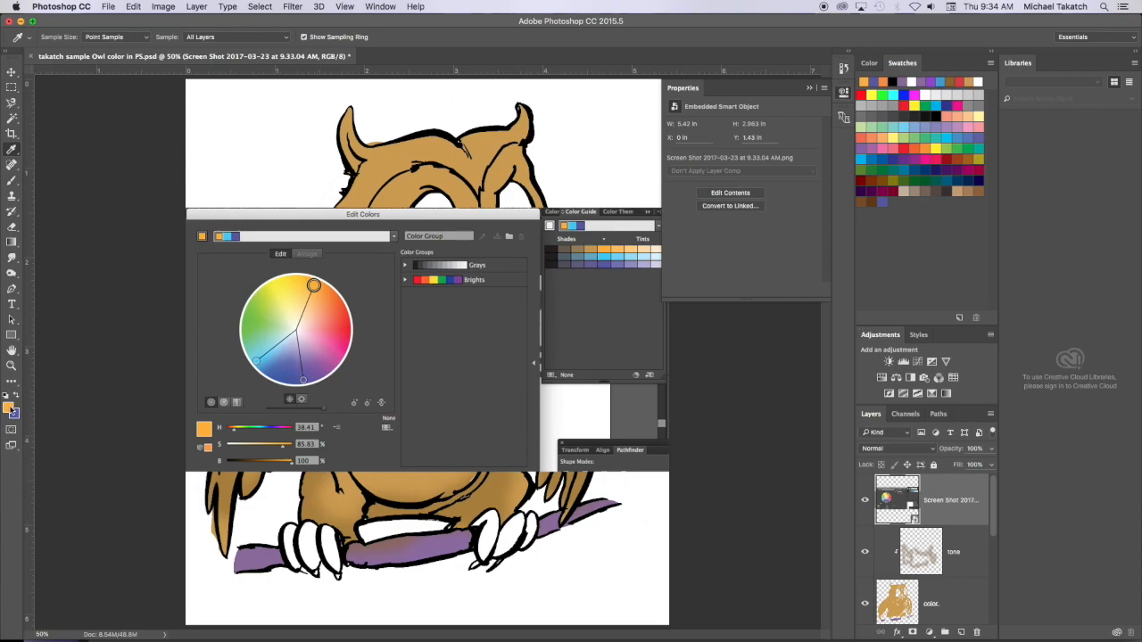
pyautogui.click(10, 408)
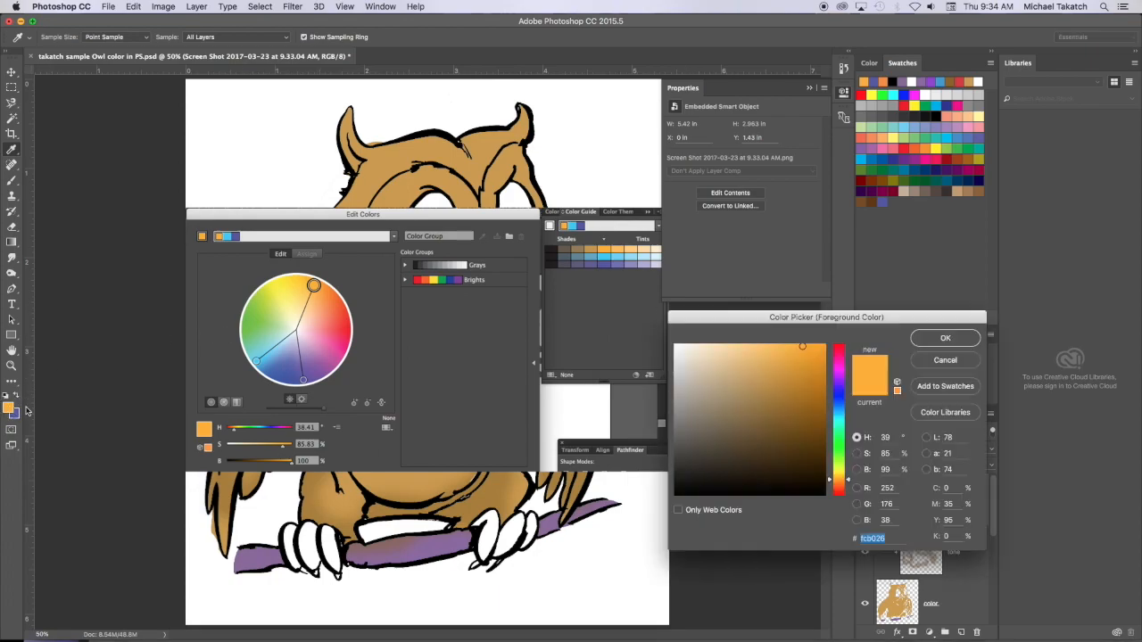
pyautogui.click(941, 391)
pyautogui.click(704, 302)
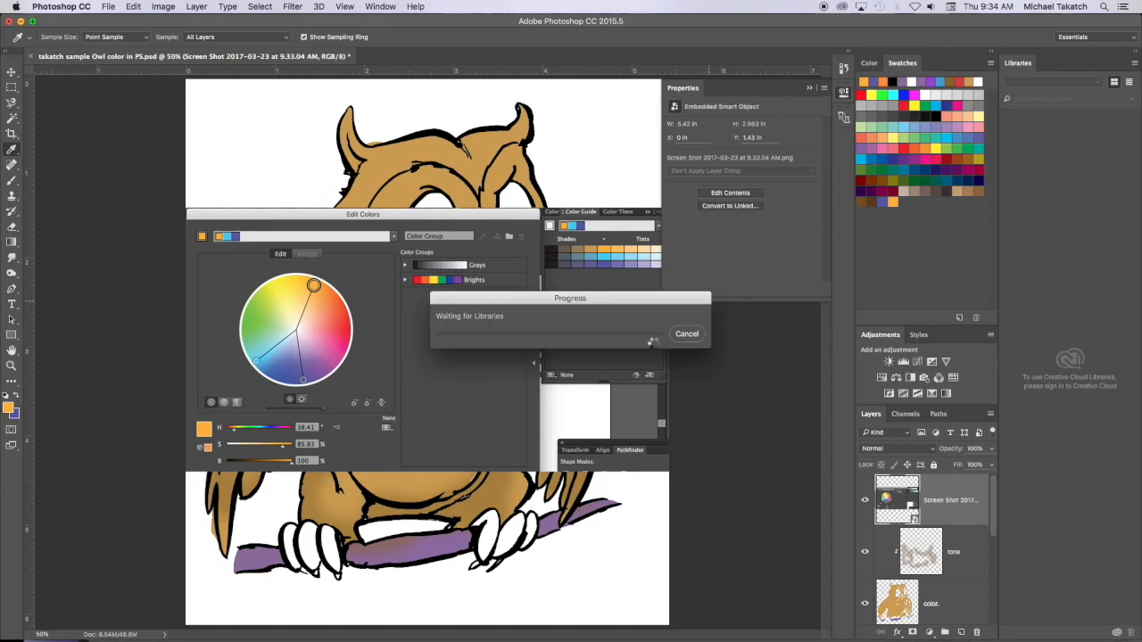
pyautogui.click(685, 336)
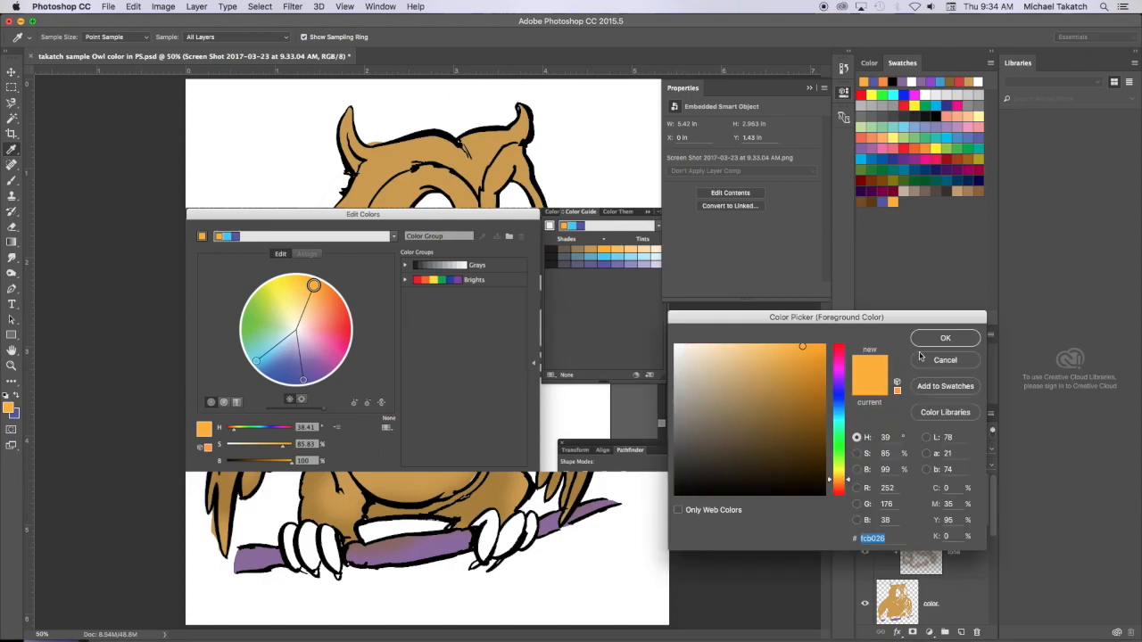
pyautogui.click(957, 358)
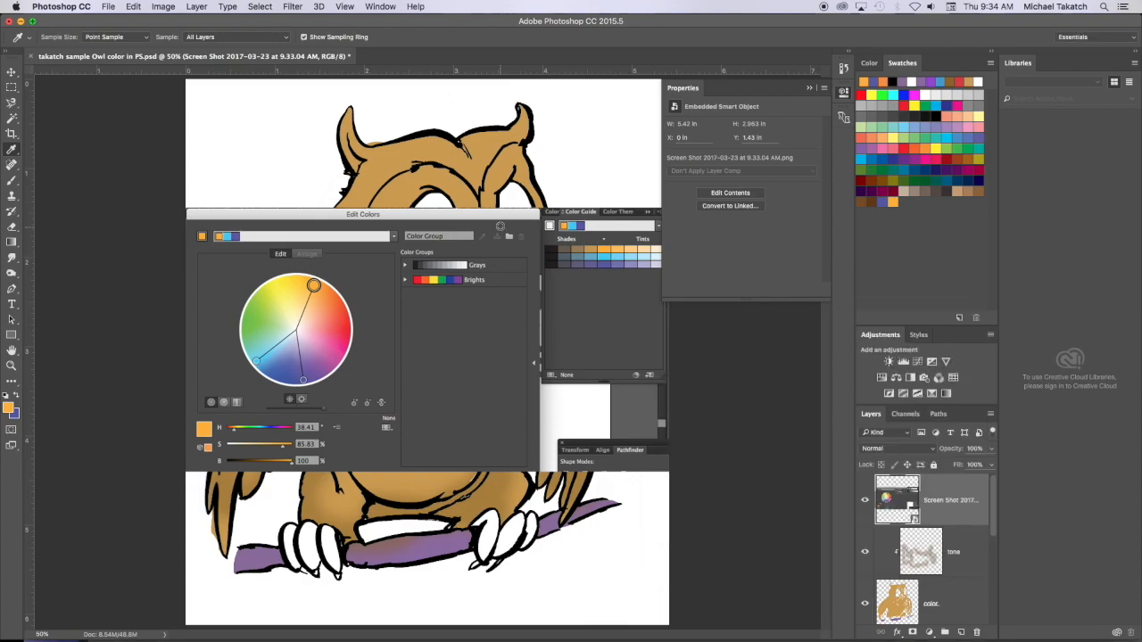
# - Hide the placed color wheel screenshot layer and make the color layer active
pyautogui.click(492, 214)
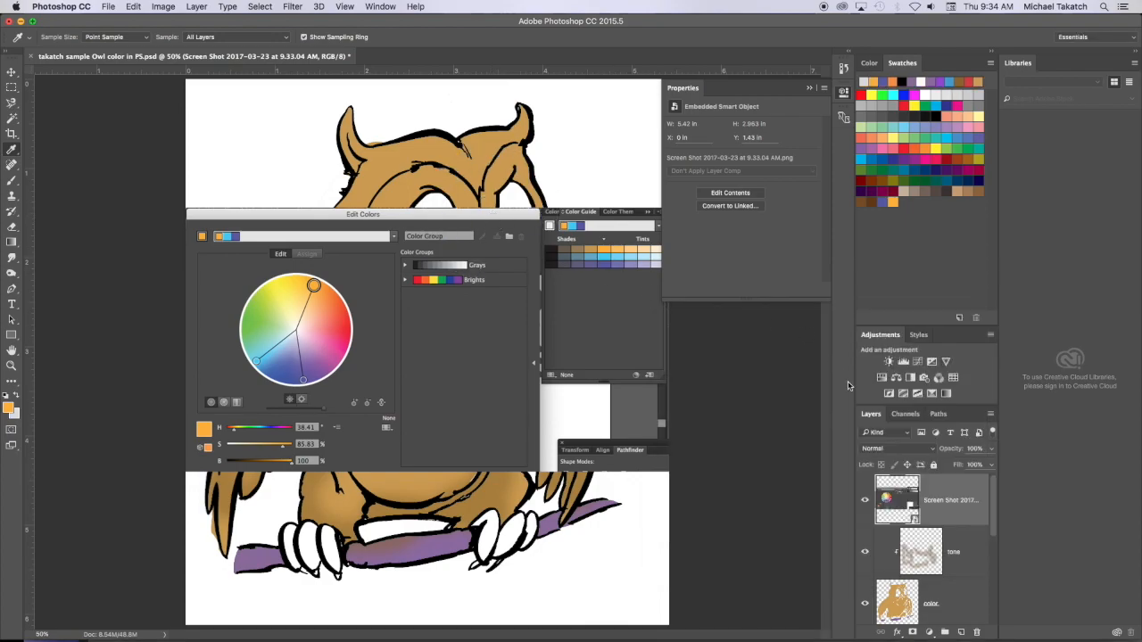
pyautogui.click(865, 501)
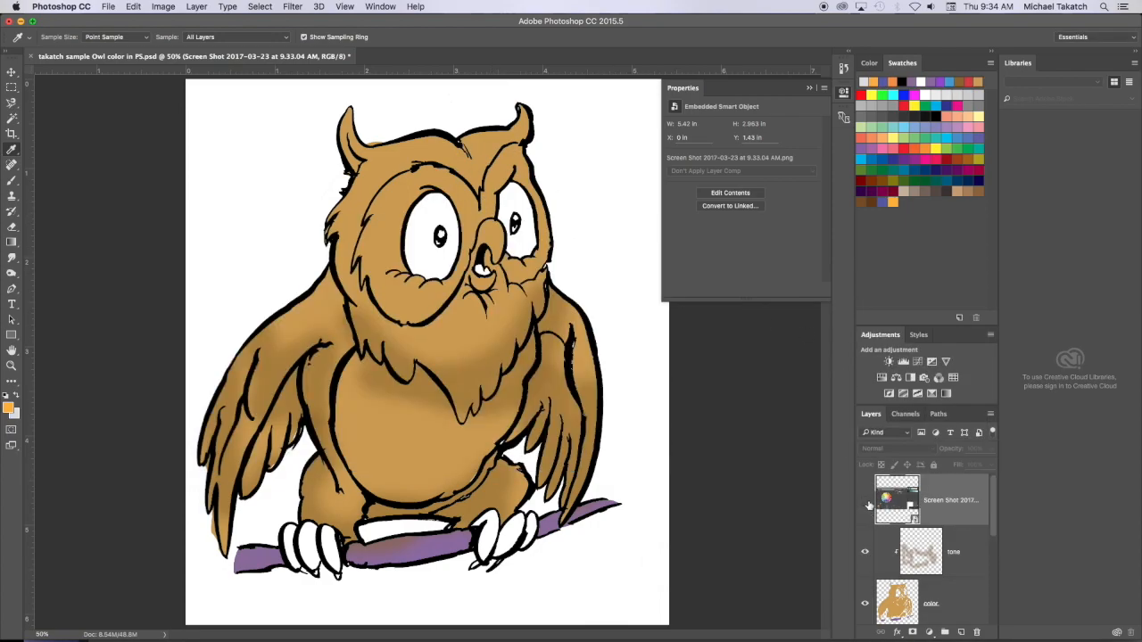
pyautogui.click(972, 597)
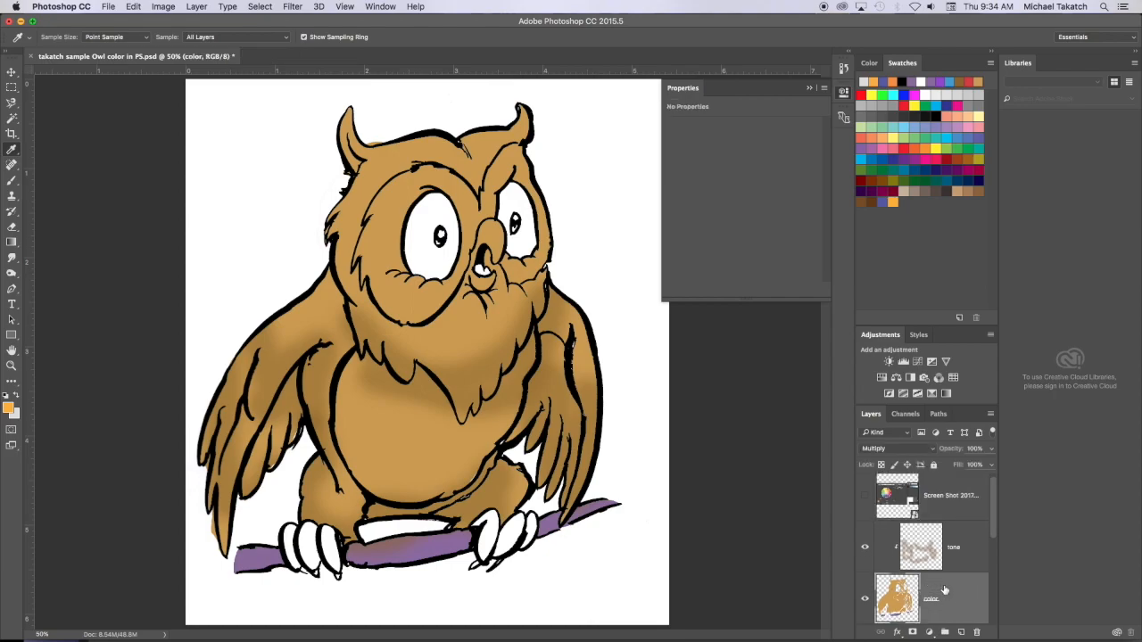
pyautogui.scroll(-2, 944, 590)
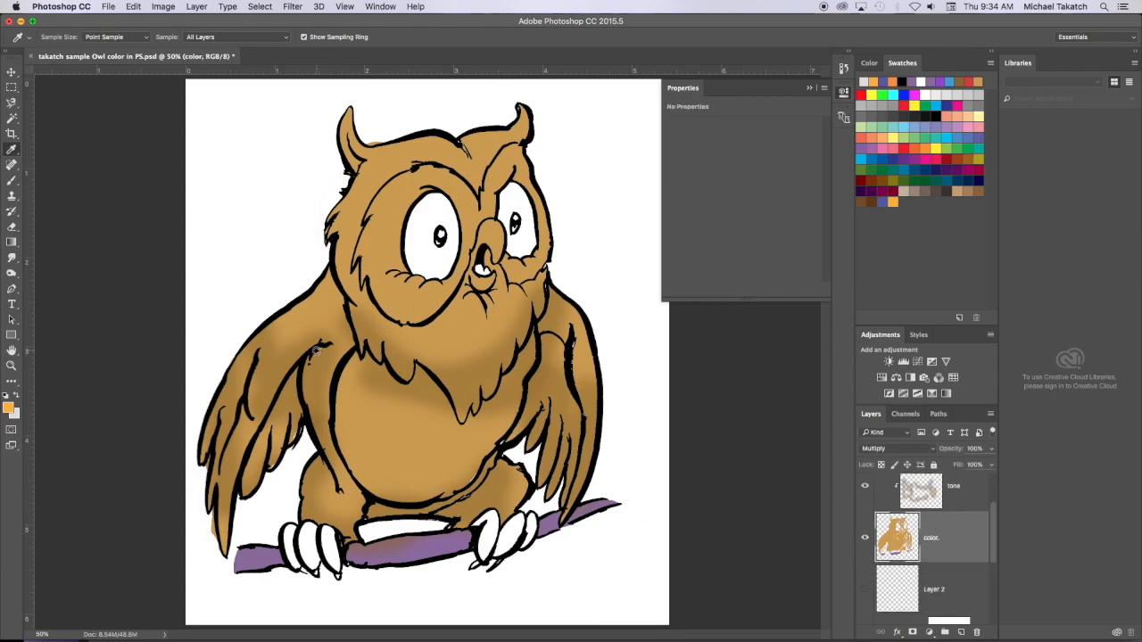
# - Pick the newly added orange swatch and a 30 px hard round brush at 100% hardness, and dab the owl's upper beak
pyautogui.press('b')
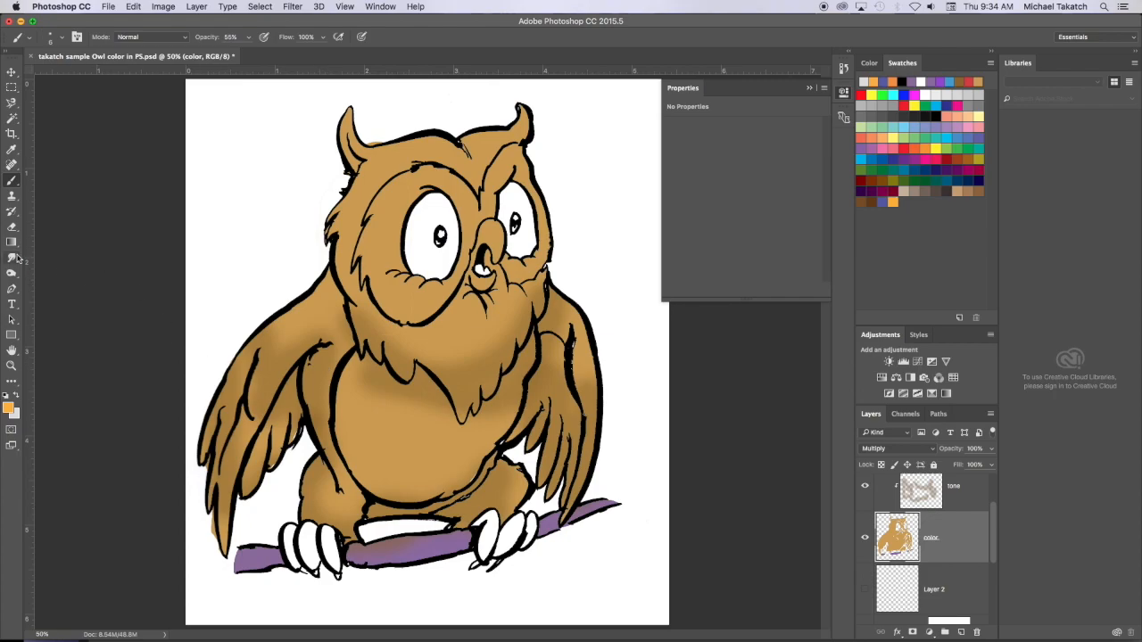
pyautogui.click(893, 202)
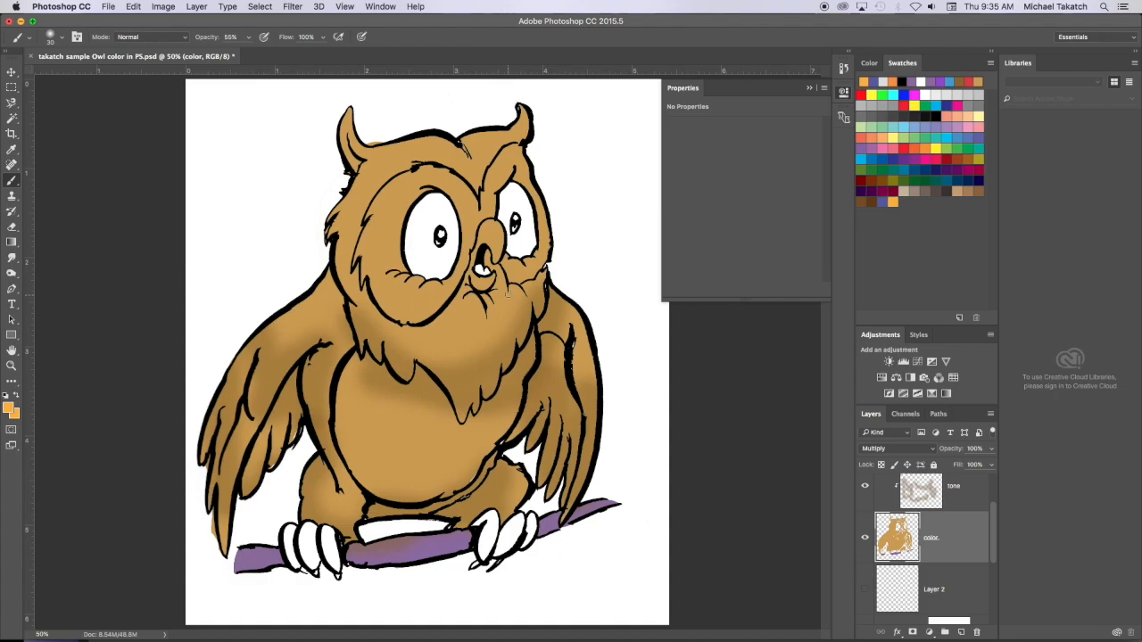
pyautogui.click(59, 39)
pyautogui.click(43, 151)
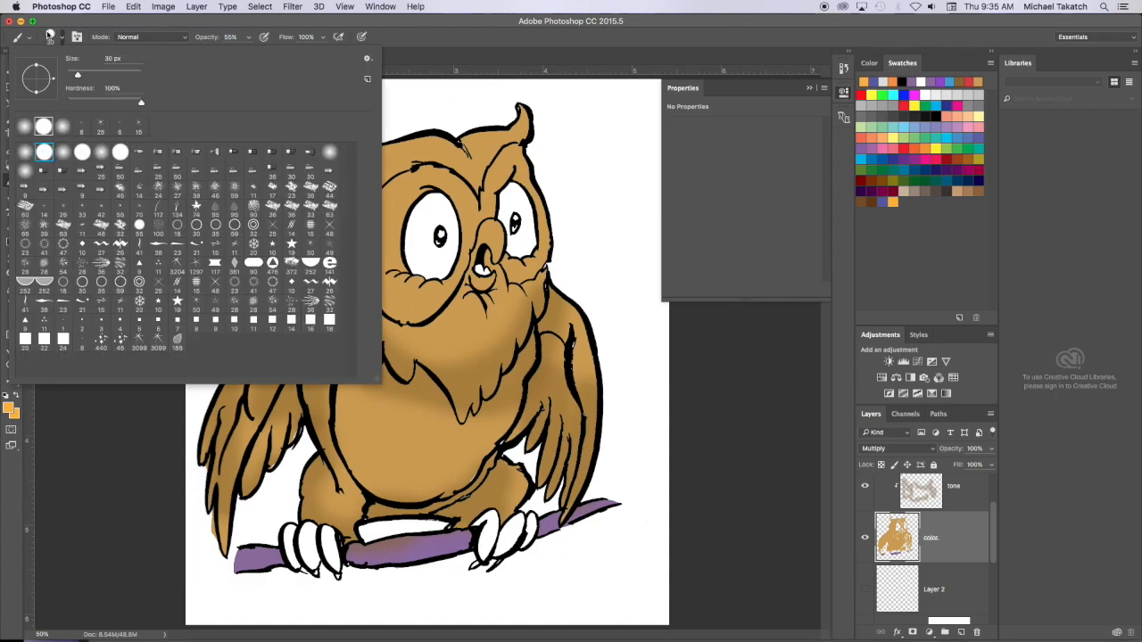
pyautogui.moveTo(493, 234)
pyautogui.mouseDown()
pyautogui.moveTo(496, 245)
pyautogui.moveTo(495, 226)
pyautogui.moveTo(481, 234)
pyautogui.mouseUp()
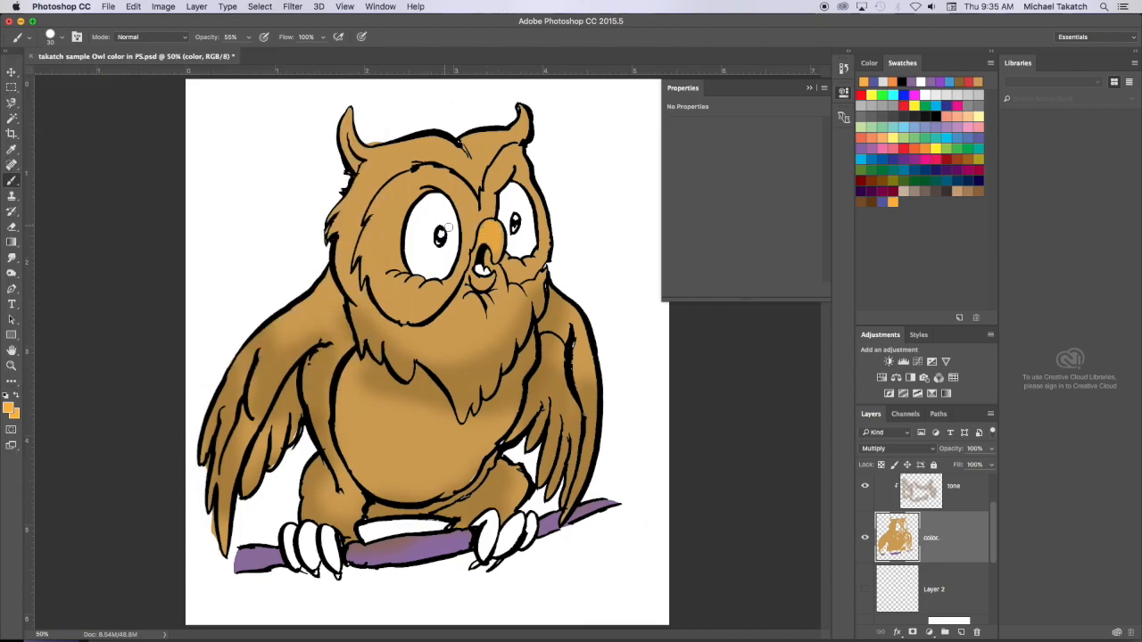
# - Set the brush opacity to 100% and paint the upper and lower beak solid orange
pyautogui.click(249, 38)
pyautogui.moveTo(248, 53); pyautogui.dragTo(285, 56)
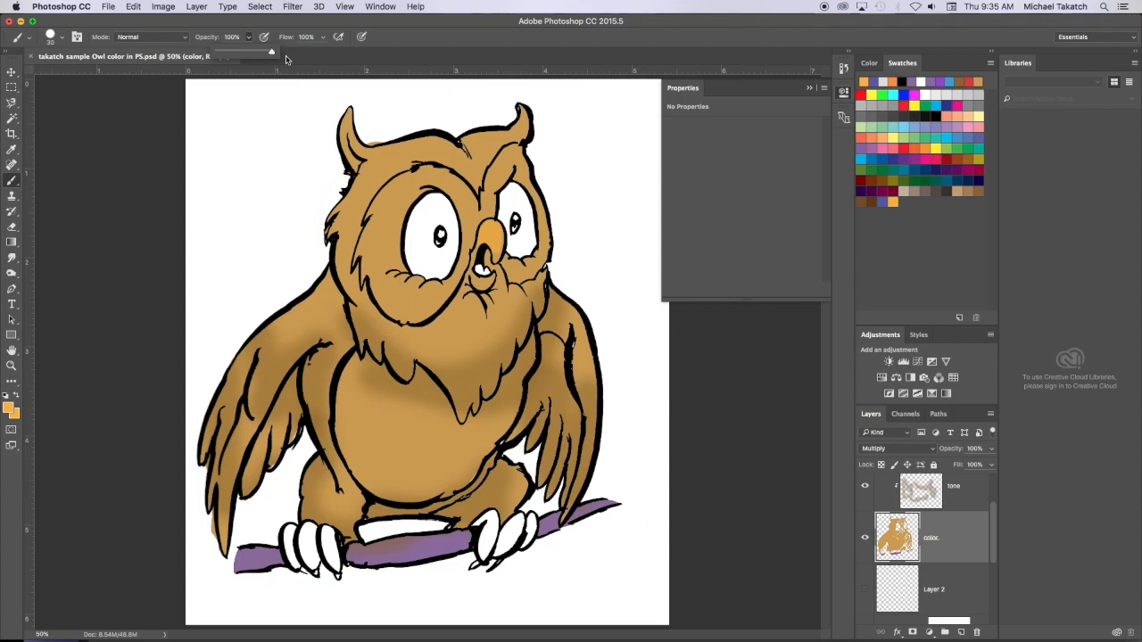
pyautogui.moveTo(497, 235)
pyautogui.mouseDown()
pyautogui.moveTo(497, 254)
pyautogui.moveTo(496, 226)
pyautogui.moveTo(486, 234)
pyautogui.moveTo(495, 243)
pyautogui.moveTo(480, 280)
pyautogui.moveTo(495, 276)
pyautogui.mouseUp()
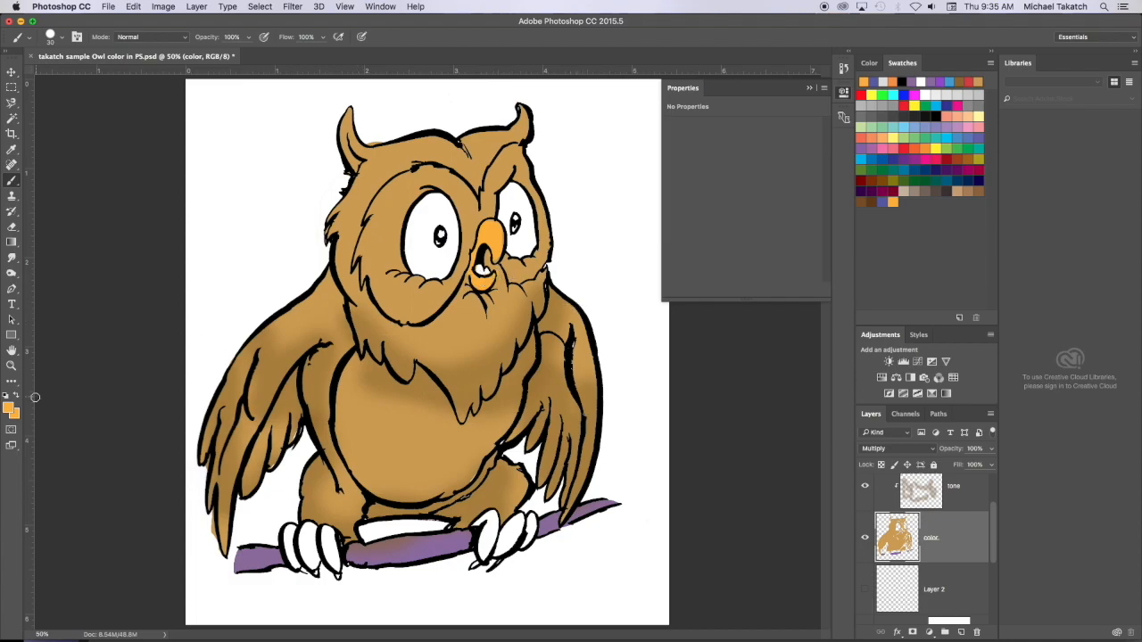
# - Try a slightly softer orange foreground color on a toe of the owl's foot near the tail end of the branch, undoing the stroke
pyautogui.click(10, 408)
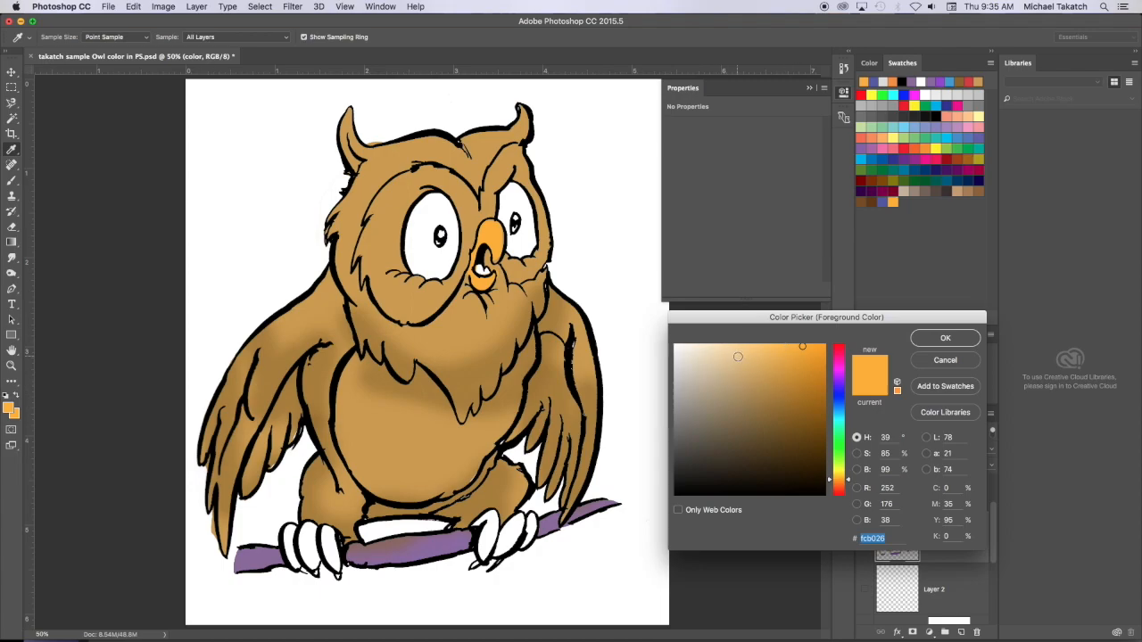
pyautogui.click(785, 360)
pyautogui.click(925, 341)
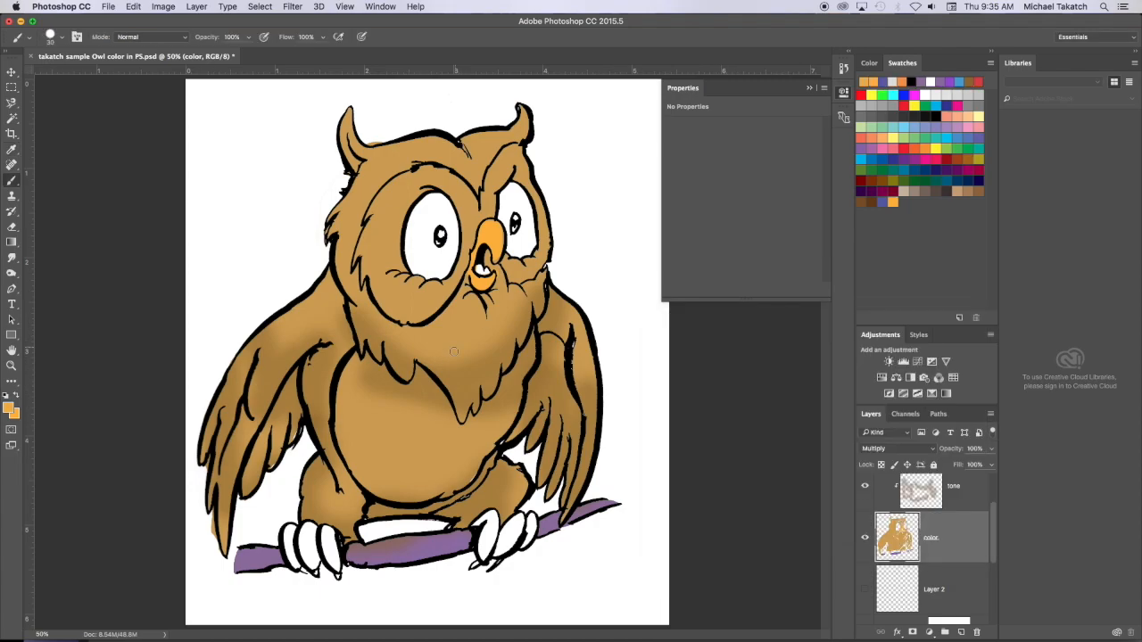
pyautogui.moveTo(497, 520)
pyautogui.mouseDown()
pyautogui.moveTo(486, 539)
pyautogui.moveTo(495, 526)
pyautogui.mouseUp()
pyautogui.press('super+z')
# - Auto-select the line art layer from the canvas and try a brush stroke on the same toe, undoing it
pyautogui.press('v')
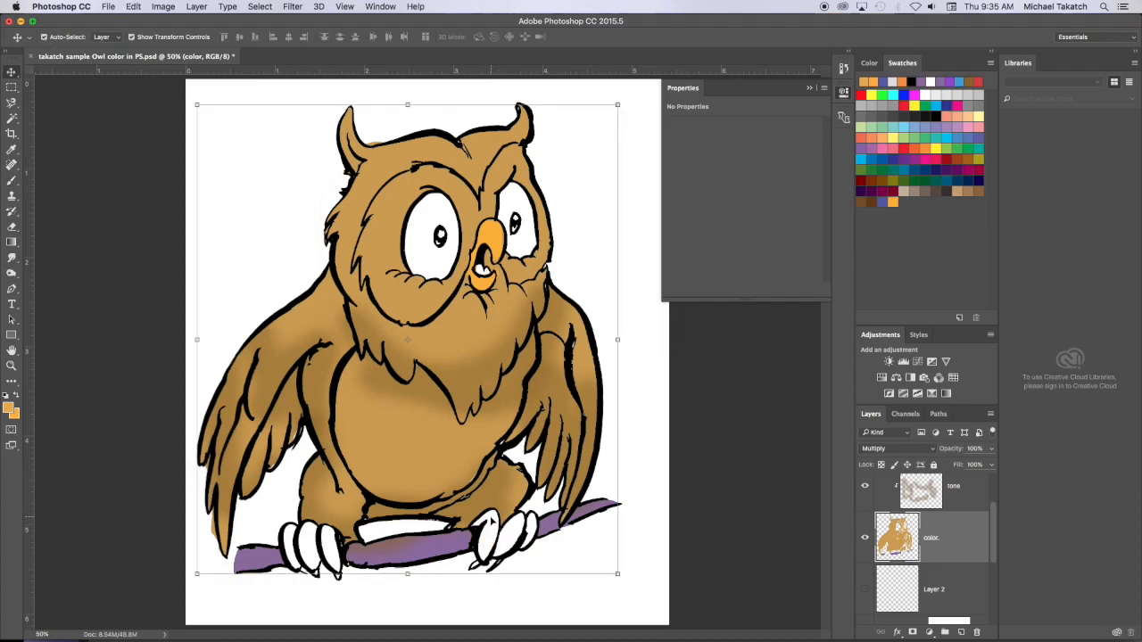
pyautogui.click(489, 529)
pyautogui.press('b')
pyautogui.moveTo(489, 516)
pyautogui.mouseDown()
pyautogui.moveTo(482, 549)
pyautogui.moveTo(487, 509)
pyautogui.mouseUp()
pyautogui.press('super+z')
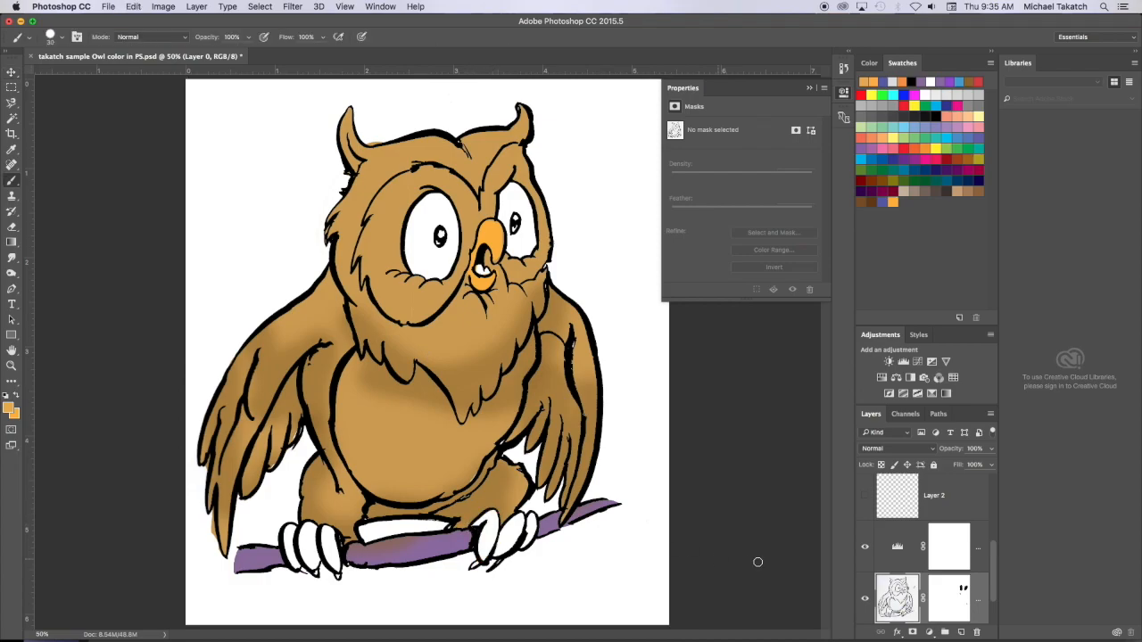
# - Make the color layer active again and paint the toes of the right-hand foot bright orange
pyautogui.scroll(-2, 945, 535)
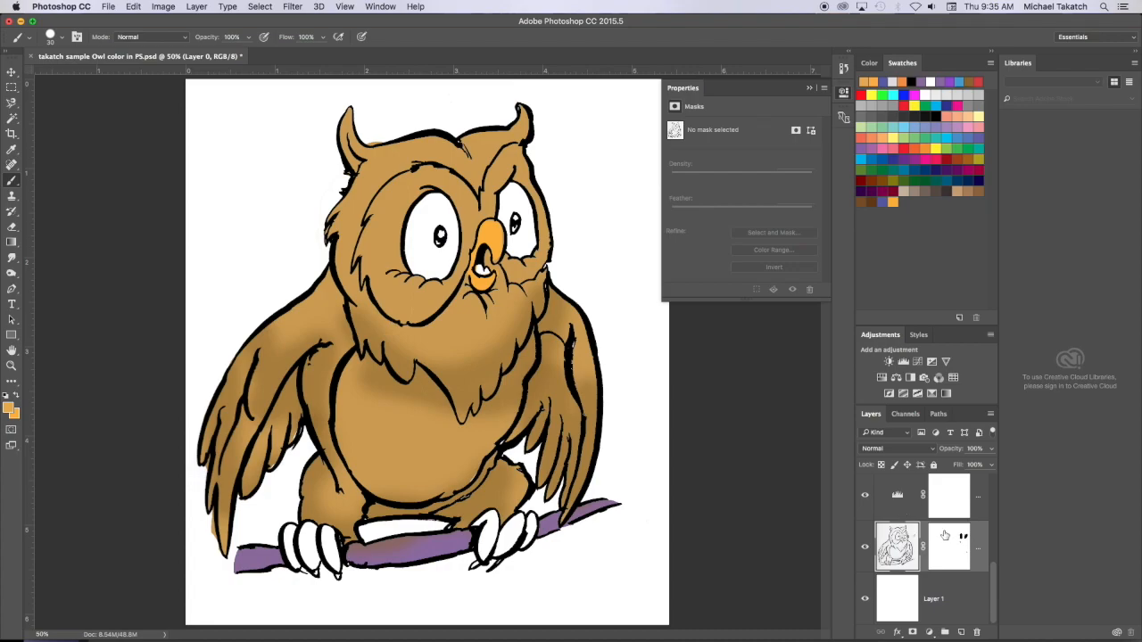
pyautogui.scroll(3, 946, 532)
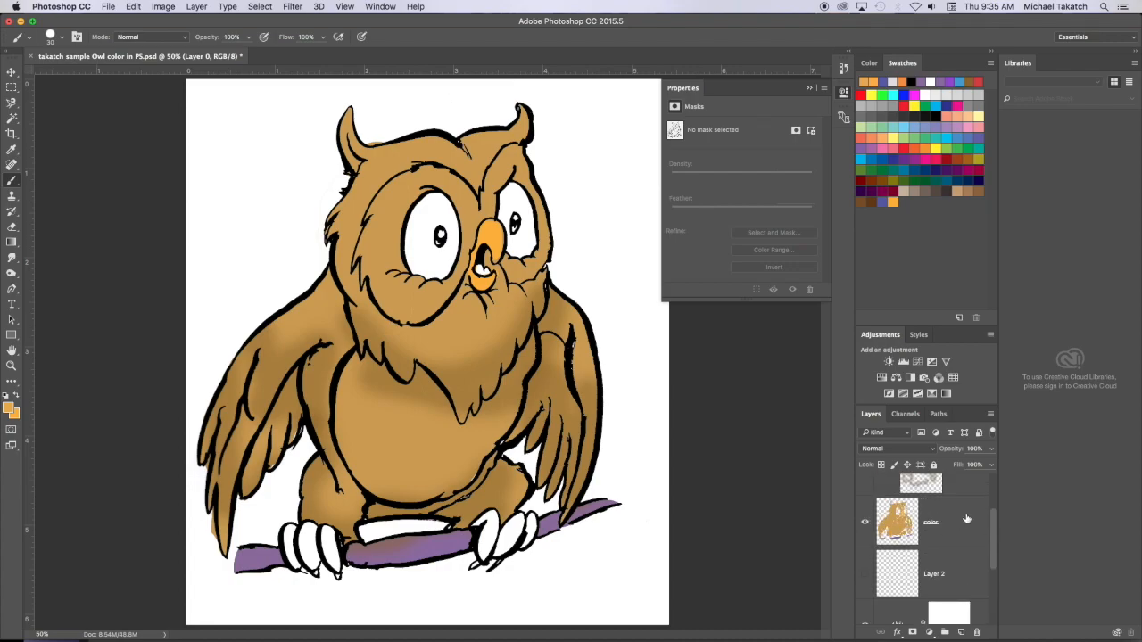
pyautogui.click(934, 520)
pyautogui.moveTo(500, 539)
pyautogui.mouseDown()
pyautogui.moveTo(490, 510)
pyautogui.moveTo(486, 535)
pyautogui.moveTo(499, 540)
pyautogui.moveTo(479, 560)
pyautogui.moveTo(509, 538)
pyautogui.moveTo(502, 550)
pyautogui.moveTo(523, 513)
pyautogui.moveTo(509, 541)
pyautogui.moveTo(511, 519)
pyautogui.moveTo(491, 537)
pyautogui.moveTo(510, 519)
pyautogui.moveTo(522, 517)
pyautogui.moveTo(510, 538)
pyautogui.moveTo(528, 533)
pyautogui.moveTo(530, 514)
pyautogui.moveTo(524, 546)
pyautogui.mouseUp()
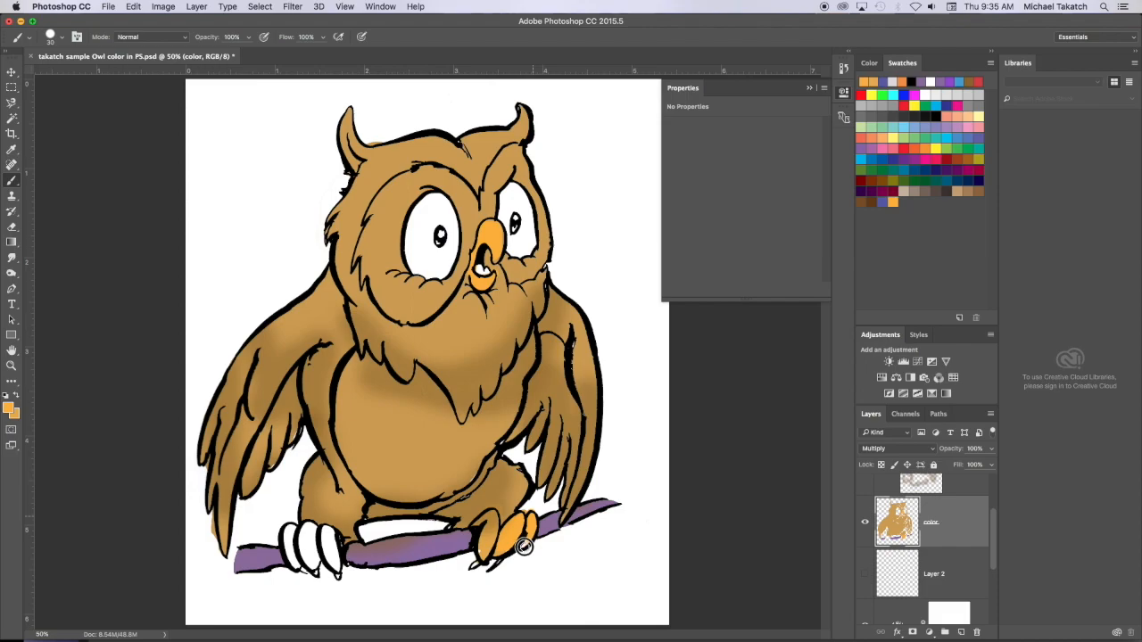
# - Touch up the orange on the inner toe of the right-hand foot at 100% view
pyautogui.press('super+equal')
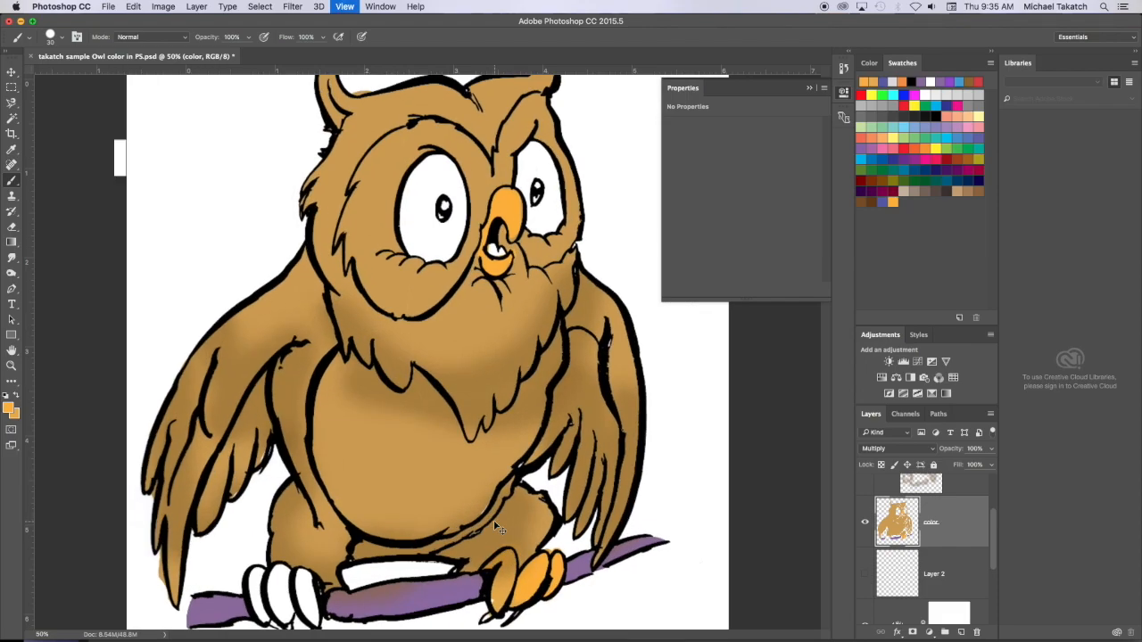
pyautogui.press('super+equal')
pyautogui.press('super+equal')
pyautogui.scroll(-8, 510, 561)
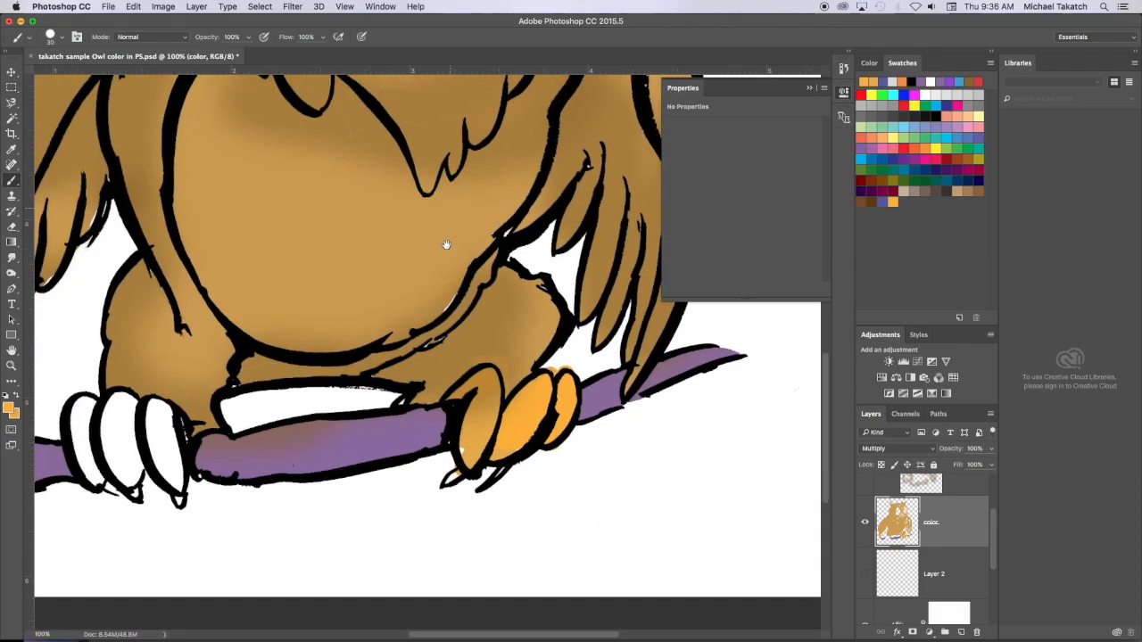
pyautogui.moveTo(446, 245); pyautogui.dragTo(448, 171)
pyautogui.moveTo(475, 358)
pyautogui.mouseDown()
pyautogui.moveTo(497, 307)
pyautogui.moveTo(468, 361)
pyautogui.mouseUp()
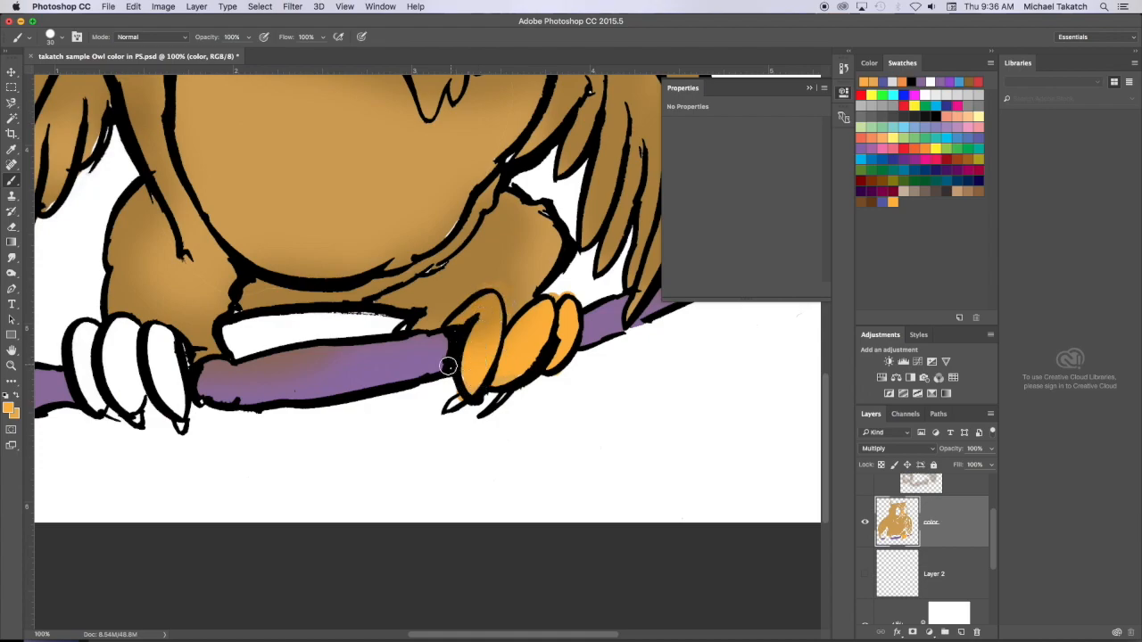
# - Select the three white toes of the left-hand foot with the Magic Wand and fill them with the foreground orange
pyautogui.press('w')
pyautogui.click(172, 375)
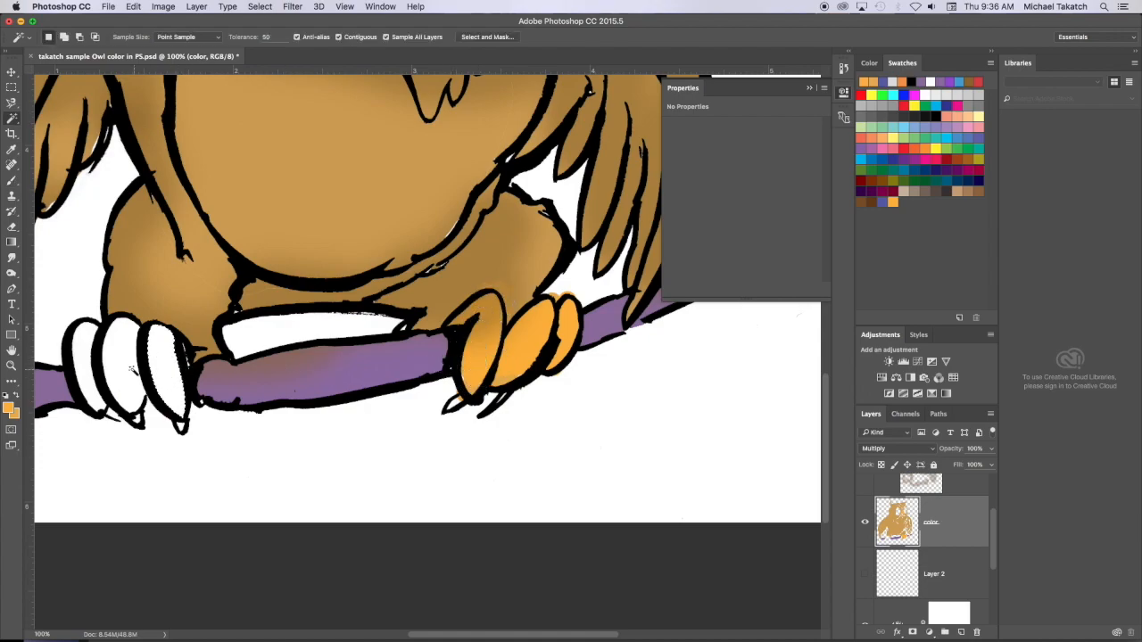
pyautogui.keyDown('shift'); pyautogui.click(125, 368); pyautogui.keyUp('shift')
pyautogui.keyDown('shift'); pyautogui.click(85, 348); pyautogui.keyUp('shift')
pyautogui.hotkey('alt', 'BackSpace')
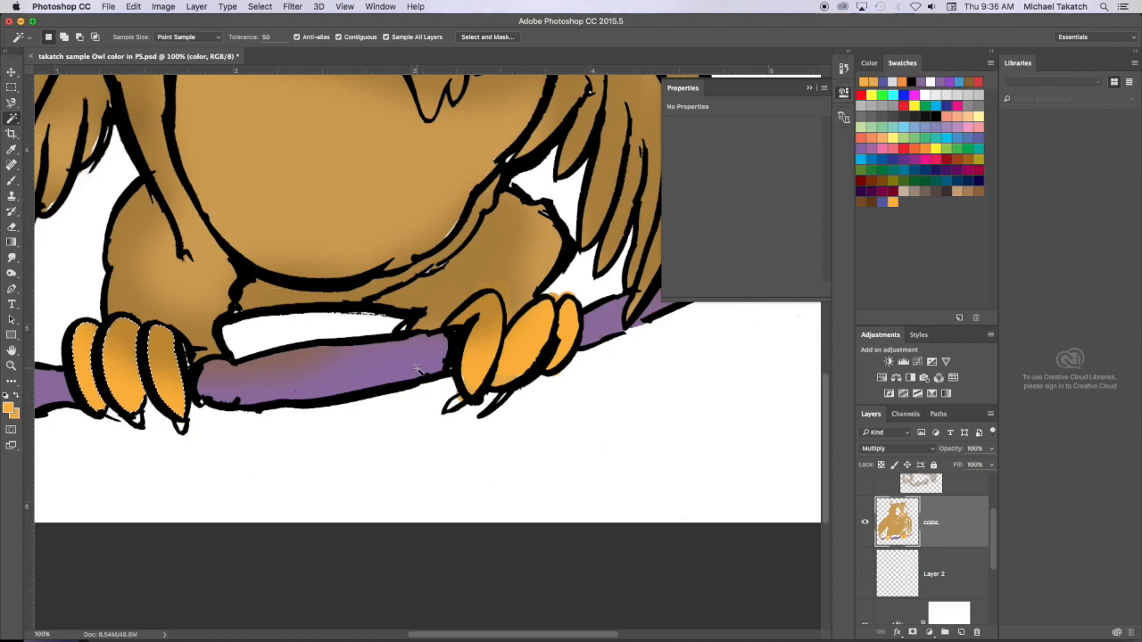
# - Compare the whole owl with and without the tone layer by toggling that layer's visibility off and on
pyautogui.scroll(5, 419, 369)
pyautogui.press('super+minus')
pyautogui.press('super+minus')
pyautogui.scroll(1, 960, 519)
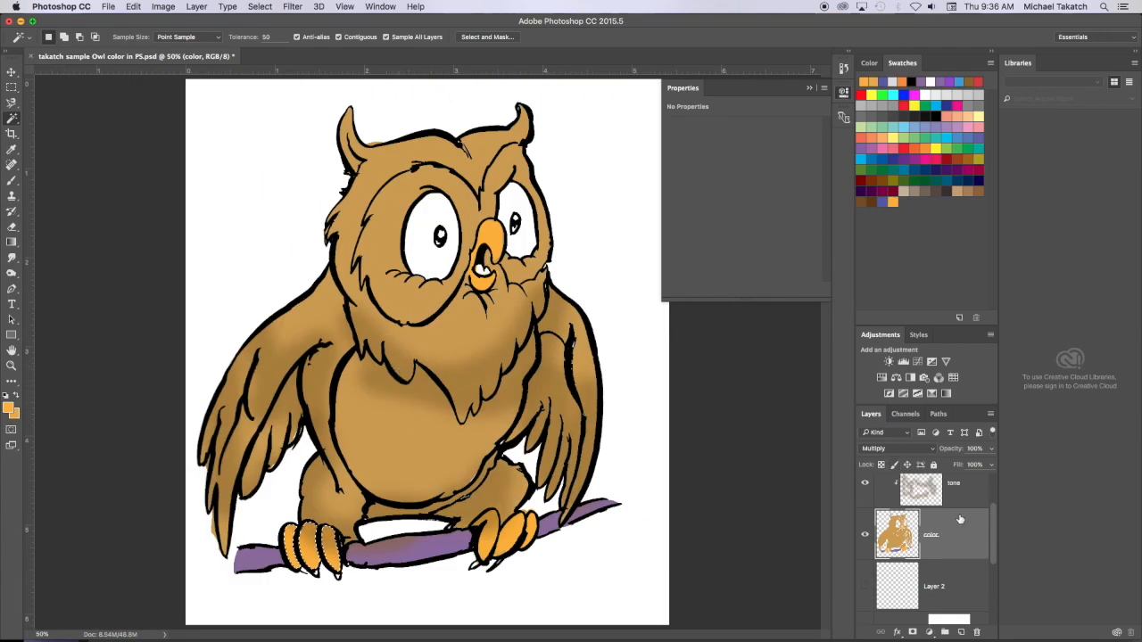
pyautogui.scroll(1, 960, 519)
pyautogui.click(865, 529)
pyautogui.click(864, 529)
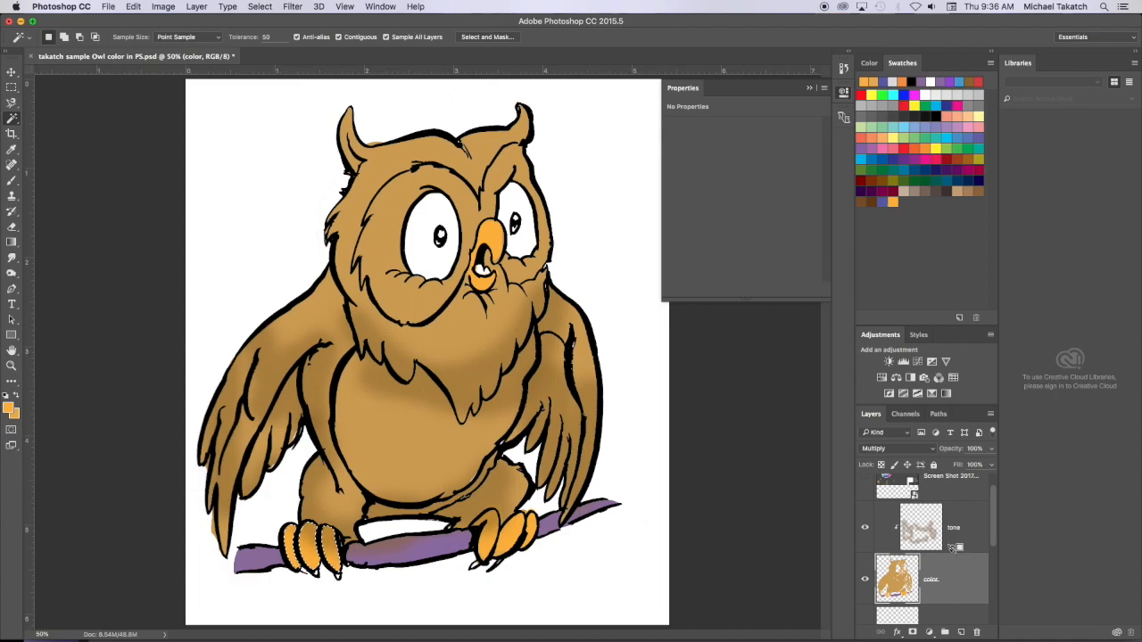
# - Release the tone layer's clipping to the color layer, restore it, and switch to the Brush tool with the tone layer active
pyautogui.keyDown('alt'); pyautogui.click(953, 551); pyautogui.keyUp('alt')
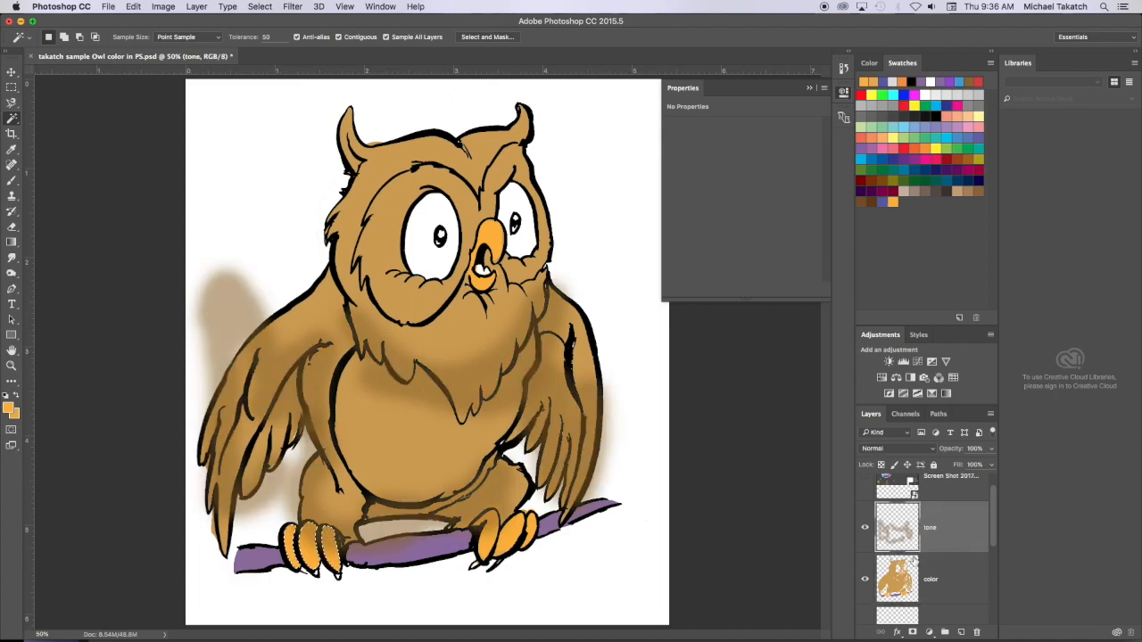
pyautogui.keyDown('alt'); pyautogui.click(949, 552); pyautogui.keyUp('alt')
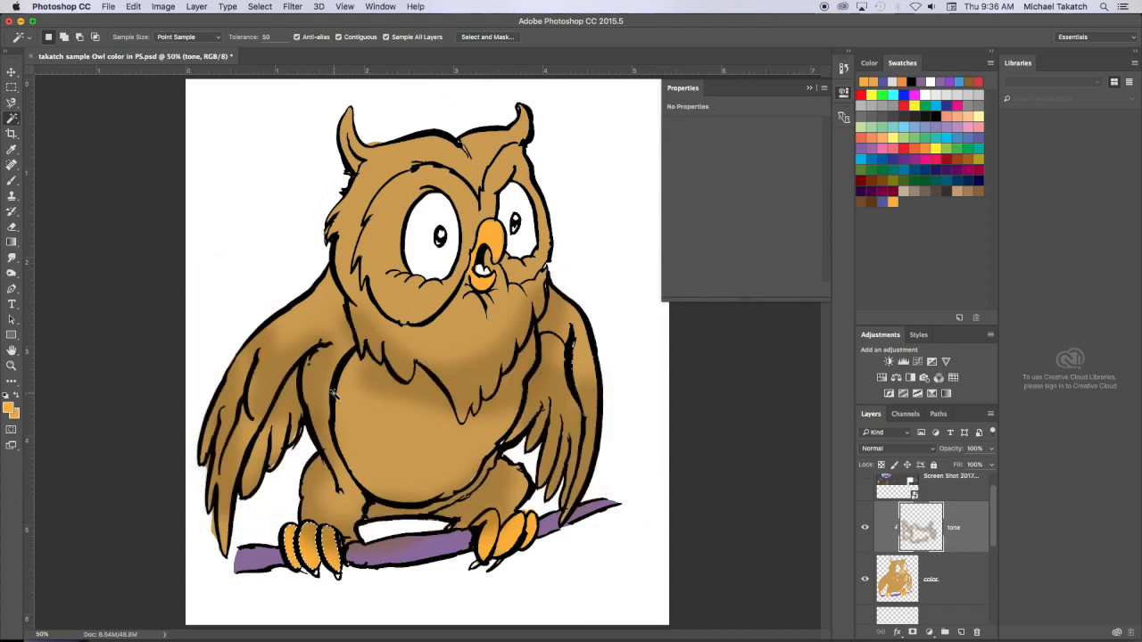
pyautogui.press('b')
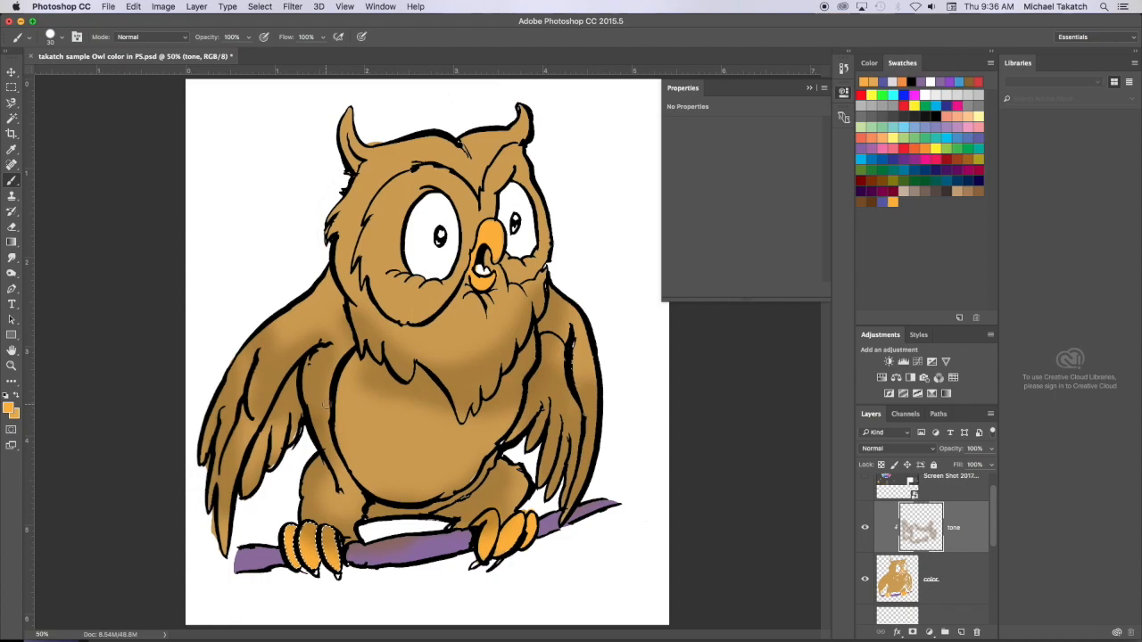